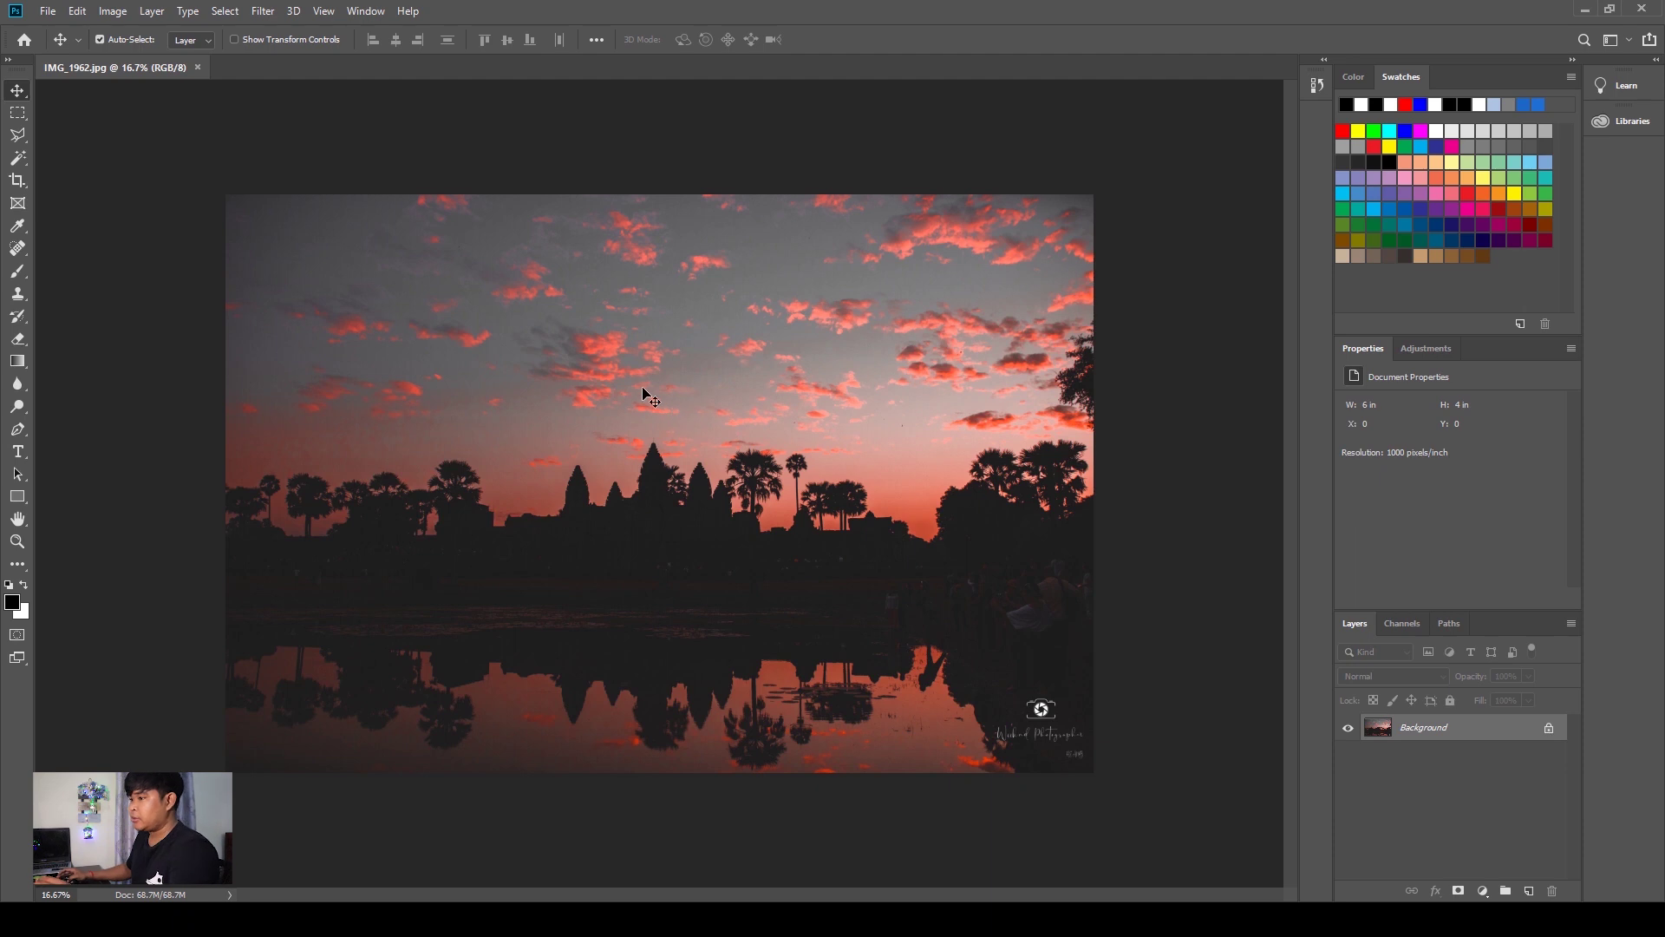
- Add a text line reading "Weeknd Photographer" across the temple skyline in the photo
click(17, 451)
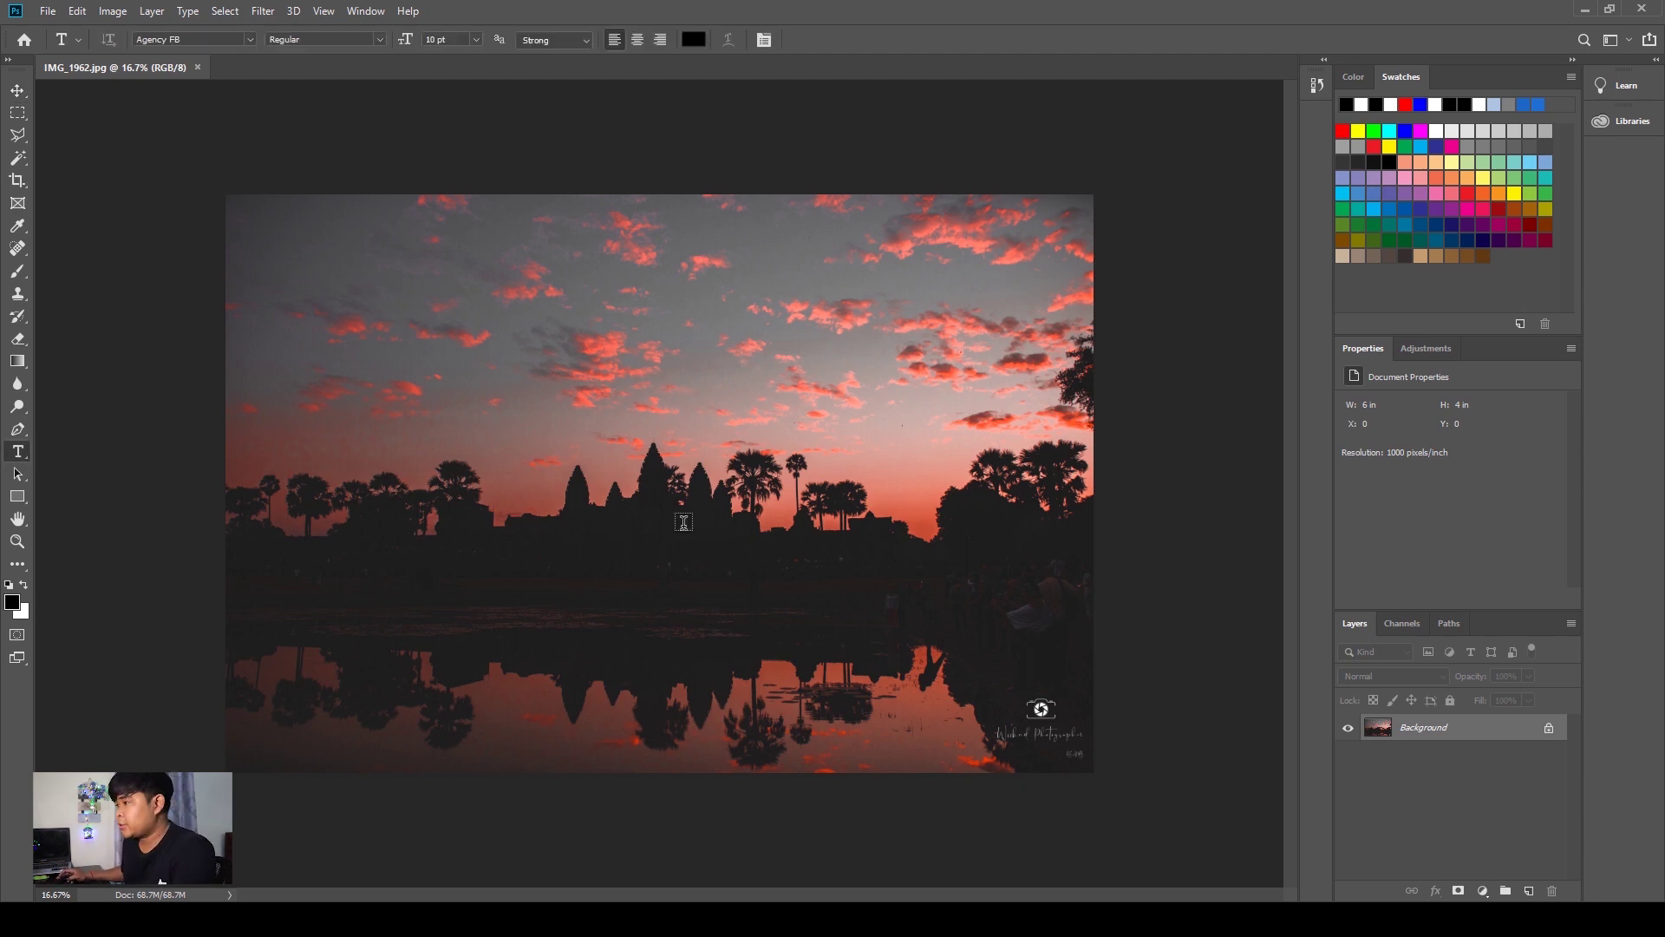
click(498, 501)
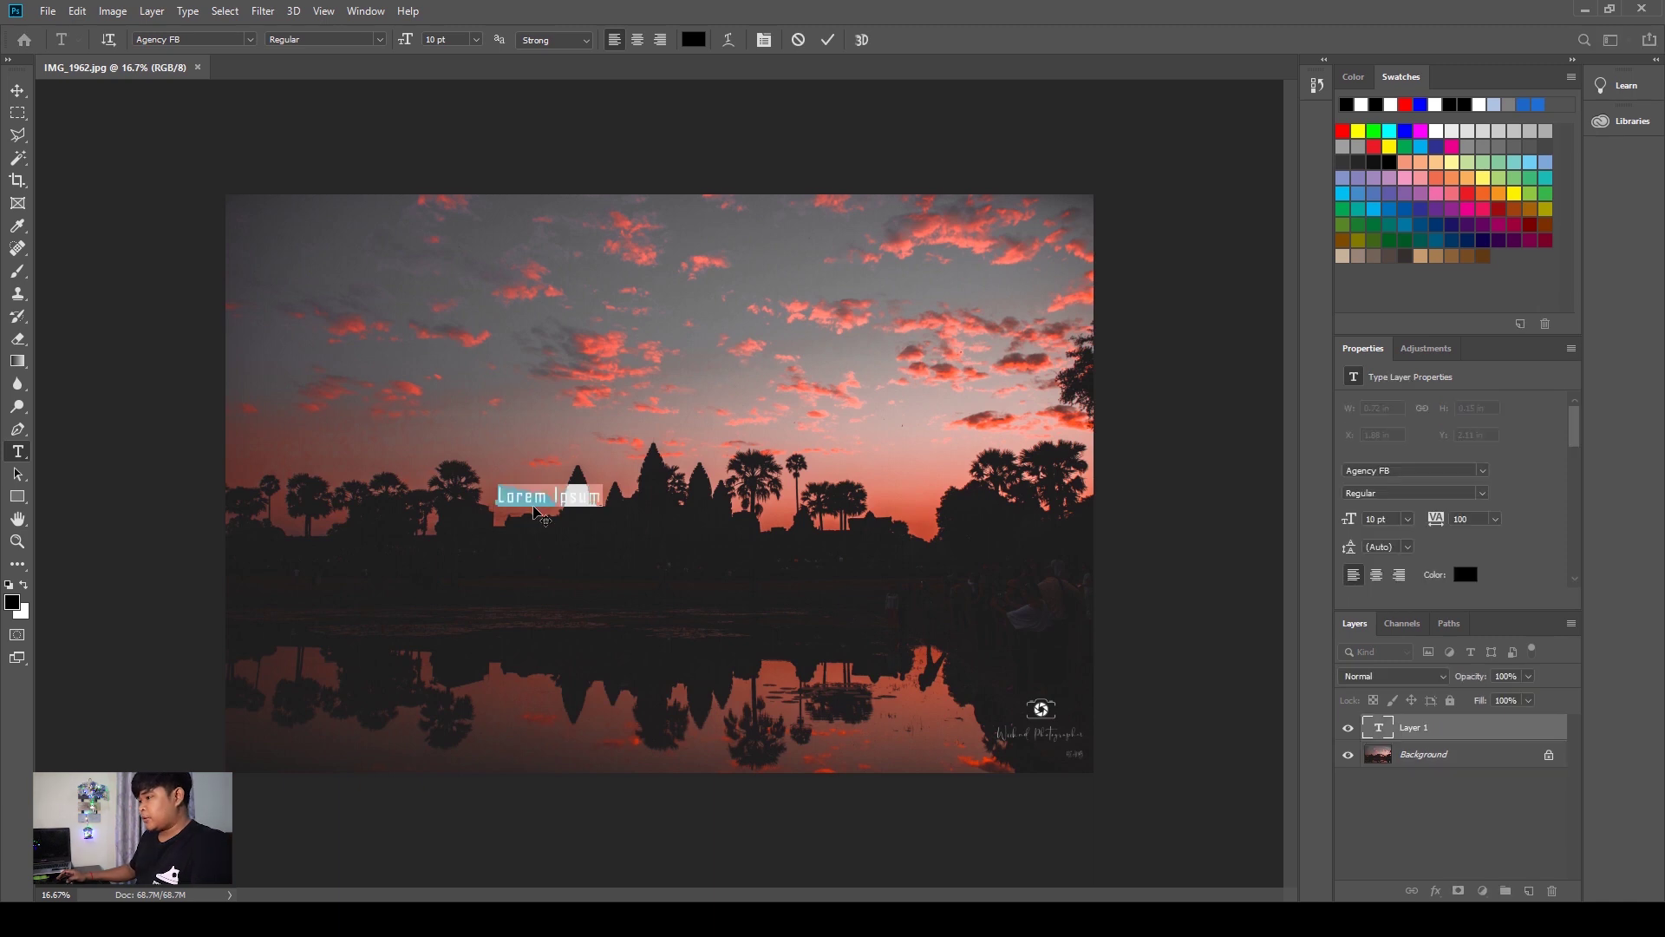
text(Week)
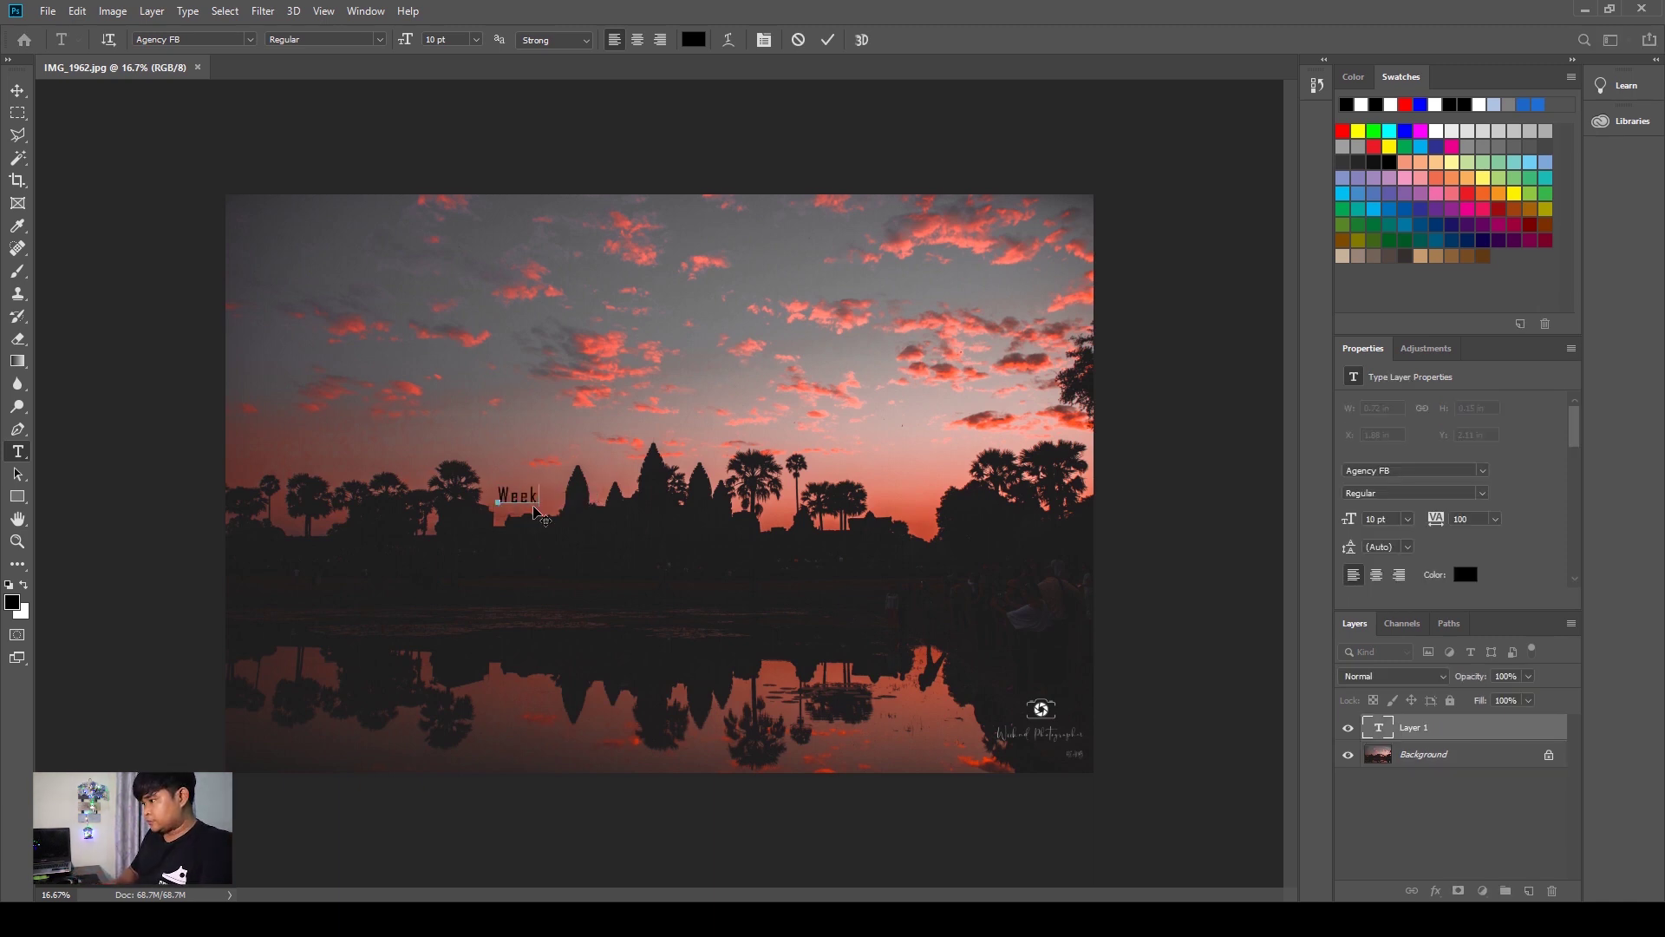
text(nd P)
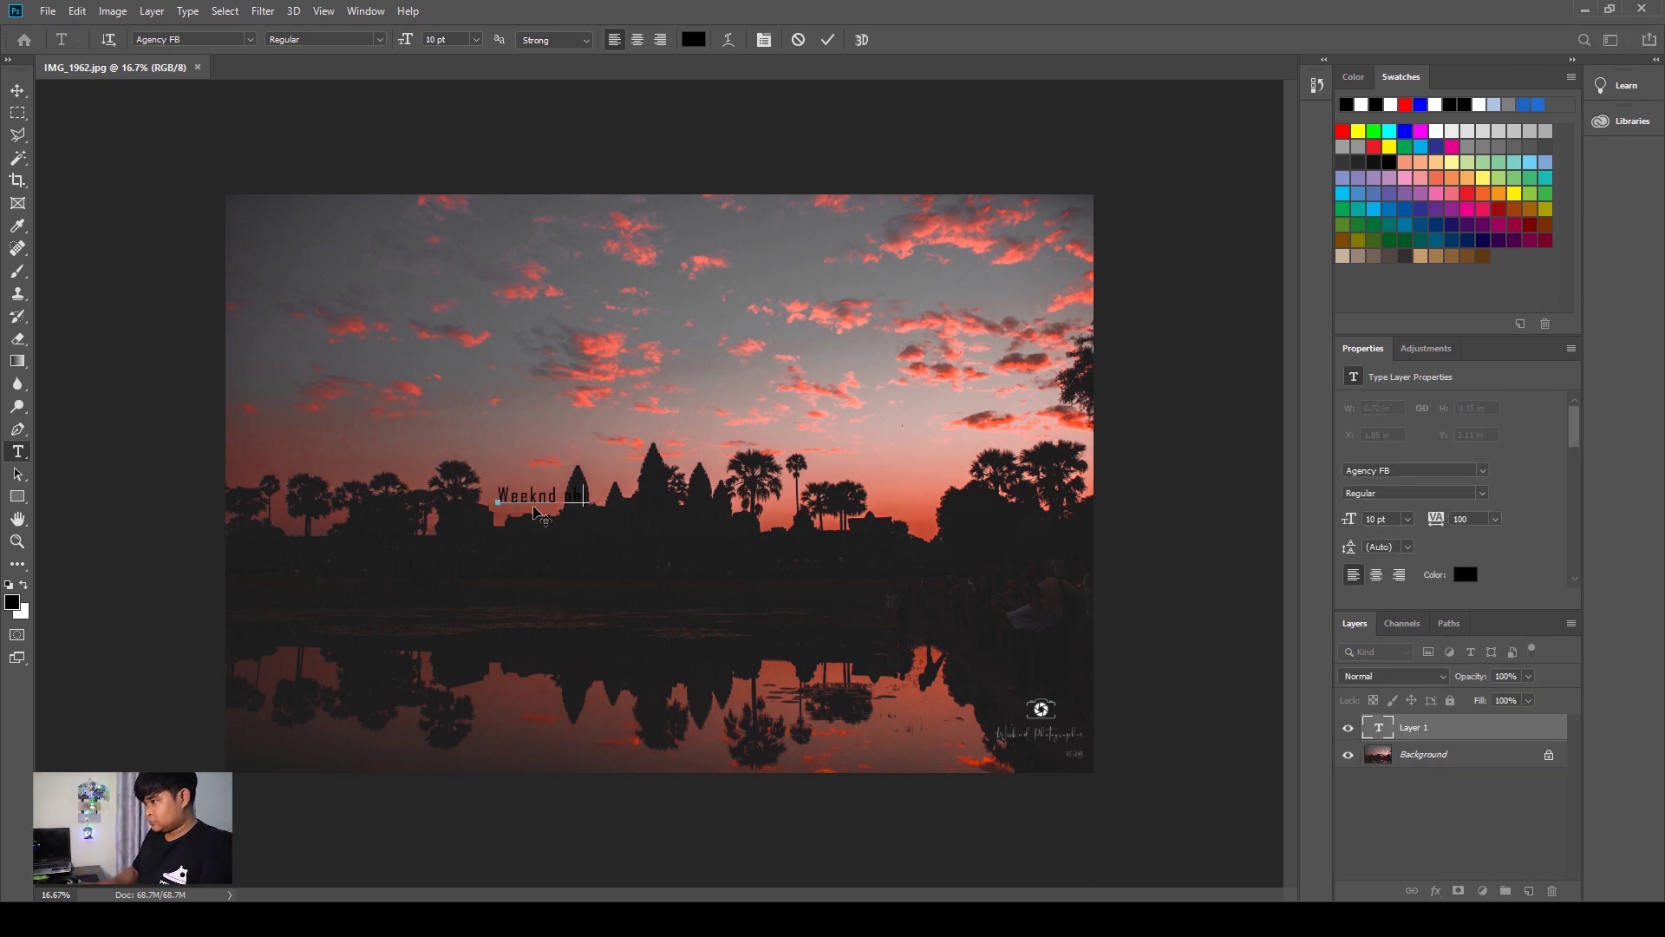
text(hotographer)
- Change the "Weeknd Photographer" text colour to white and its font size to 40 pt
key(ctrl+a)
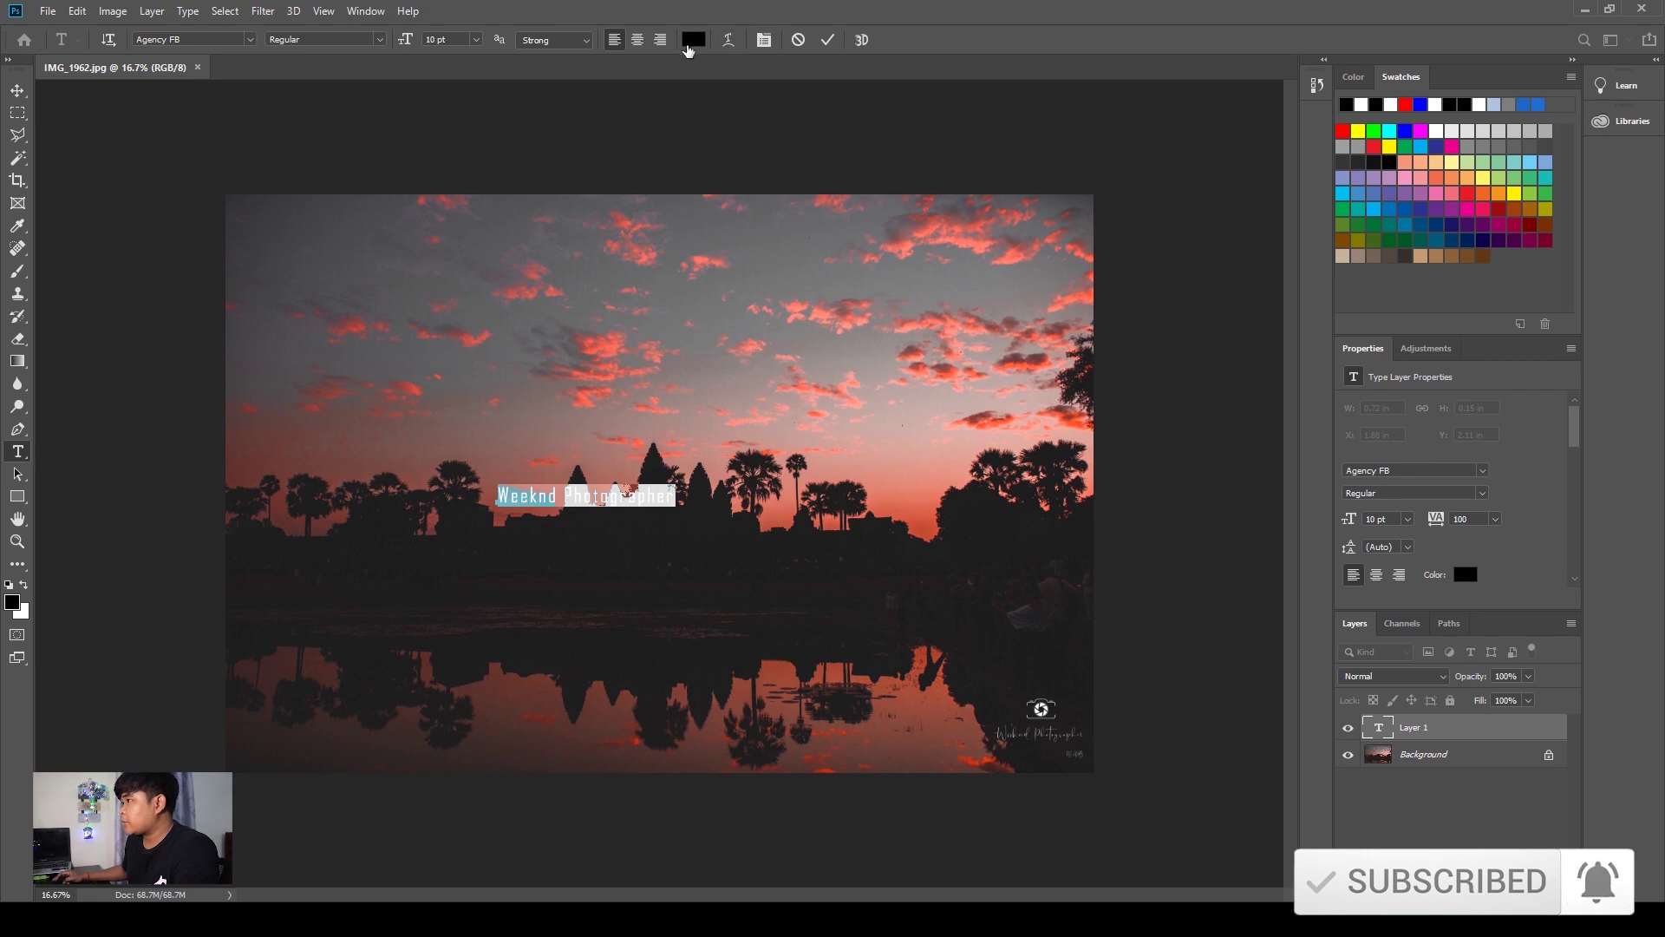
key(ctrl+h)
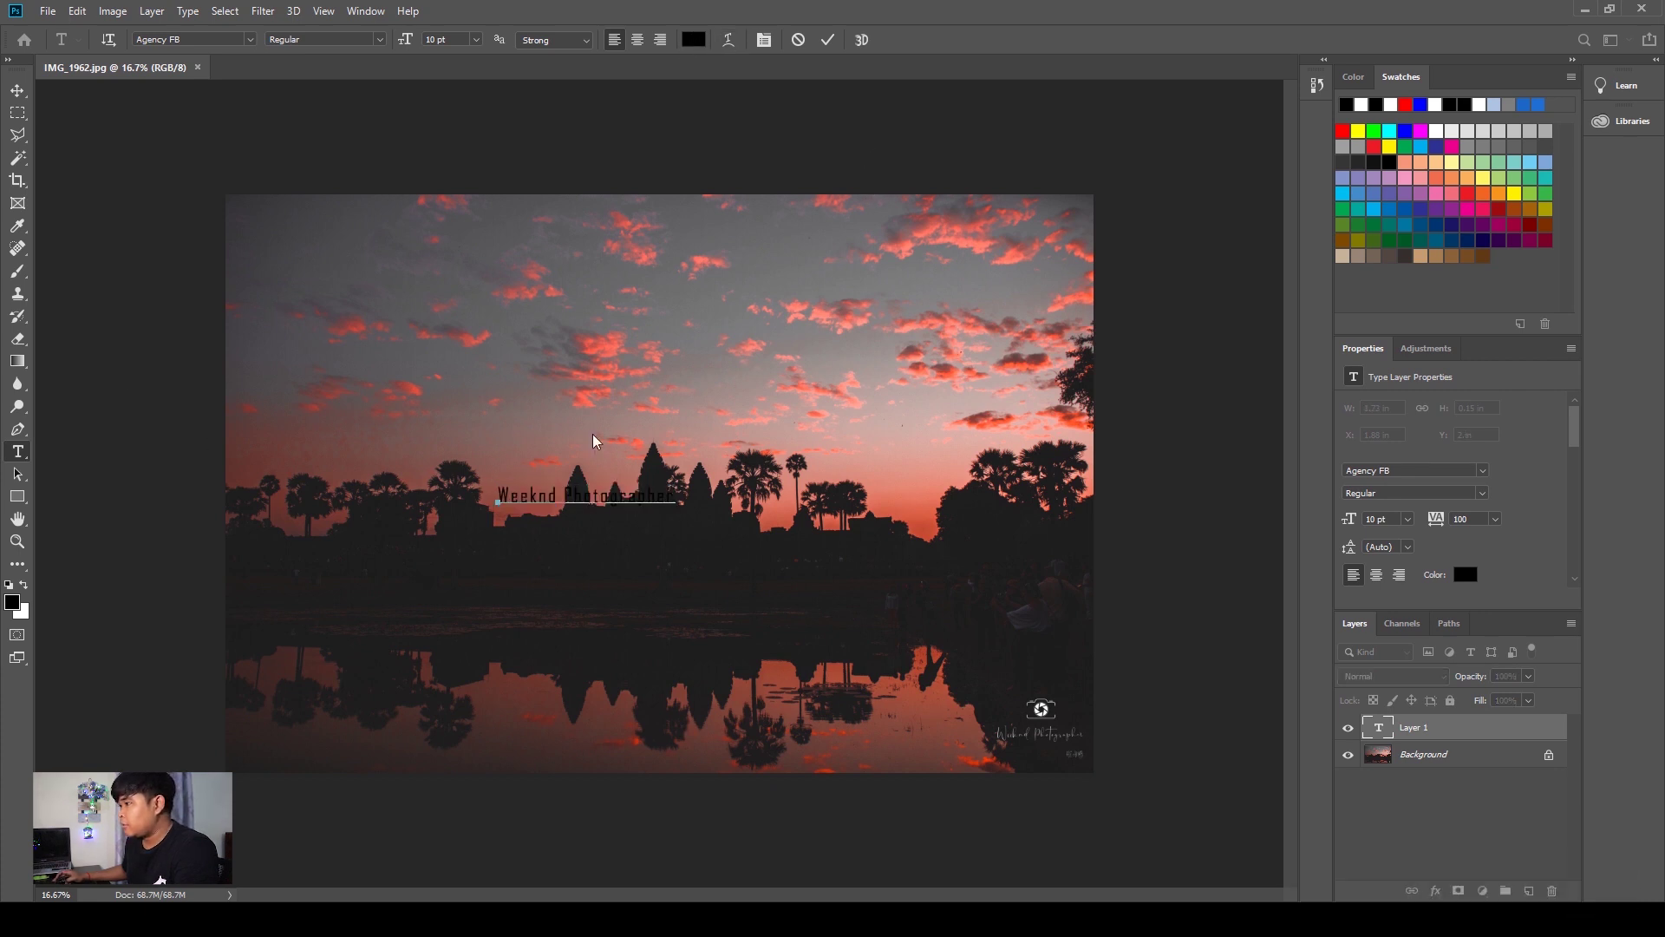
key(ctrl+h)
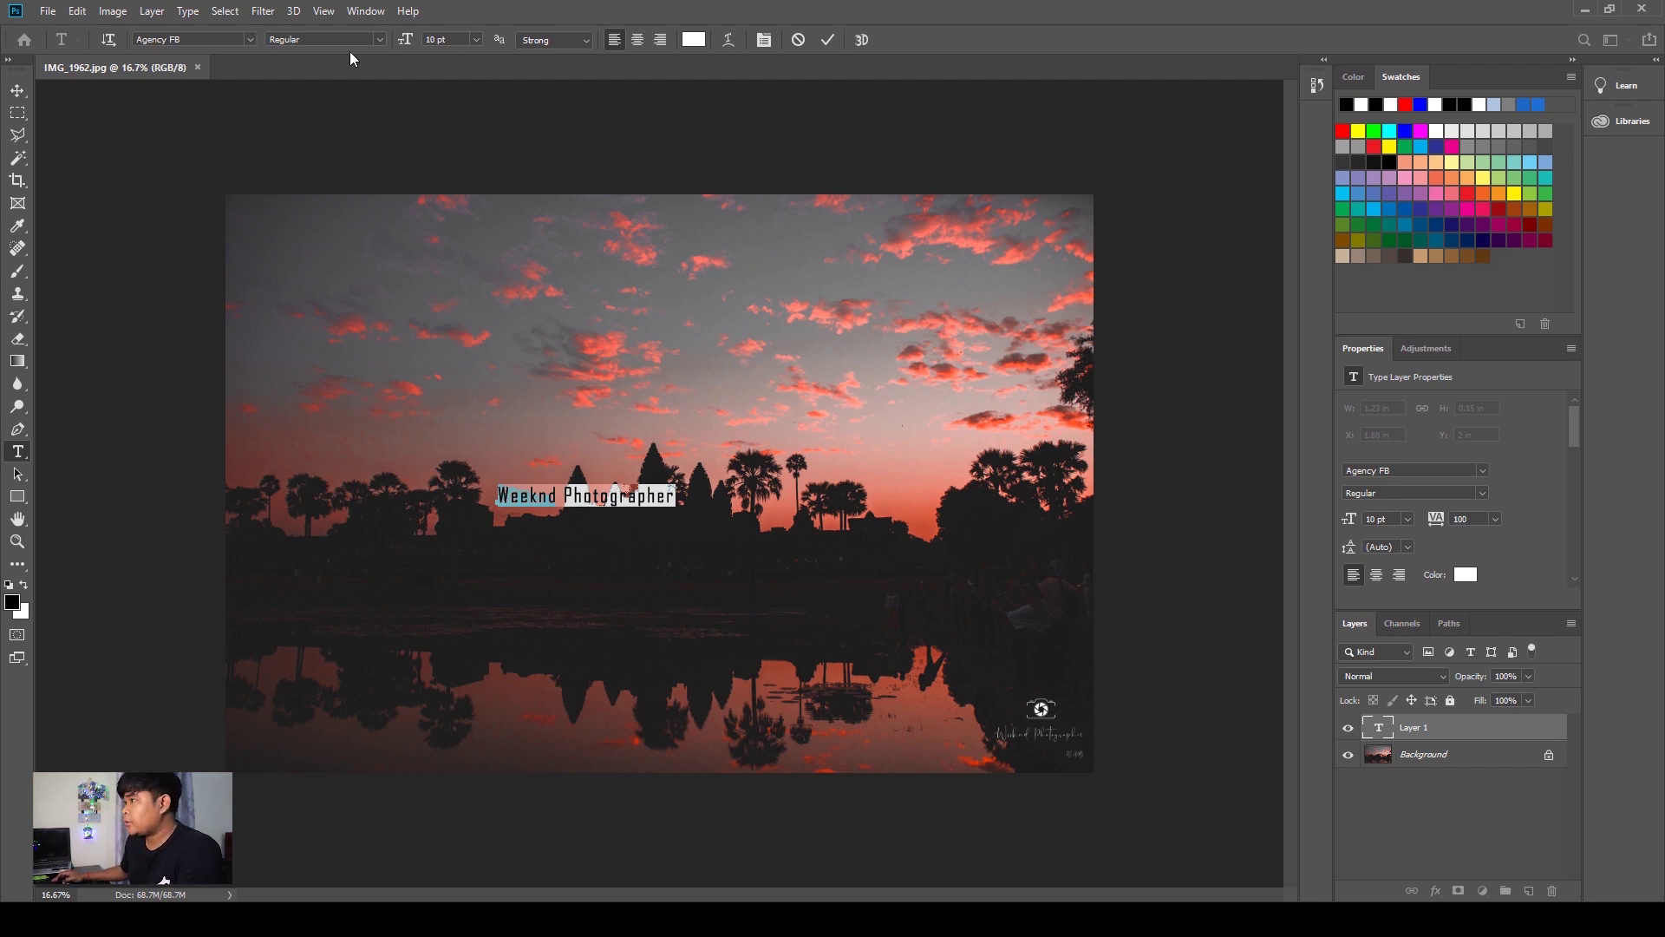
click(460, 41)
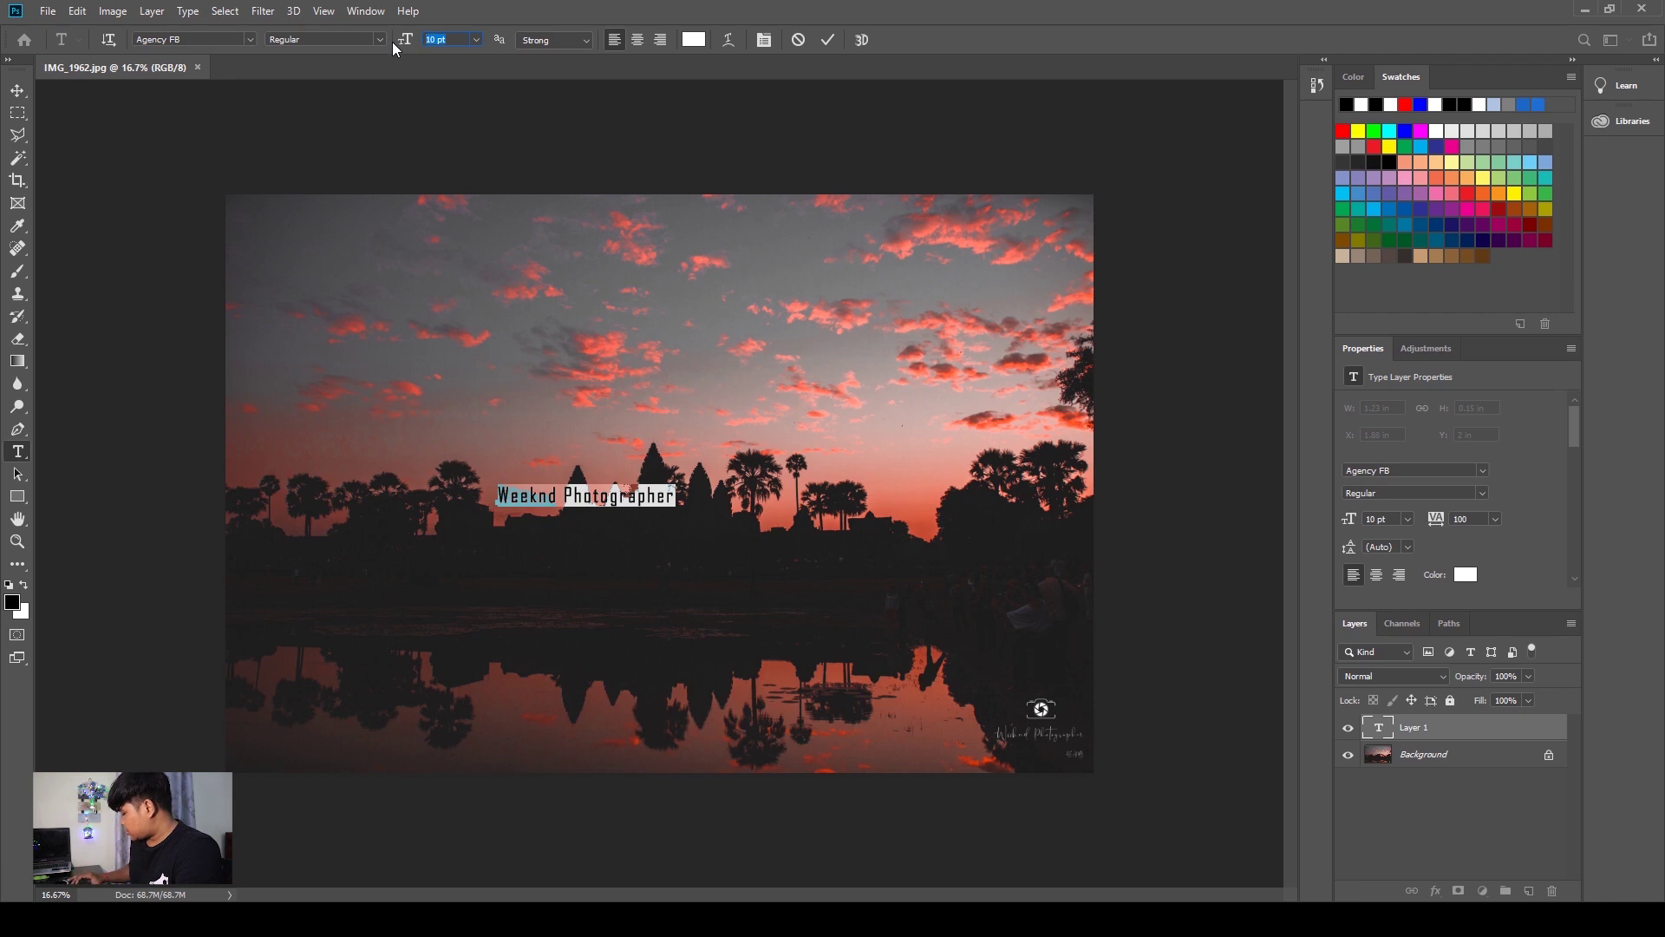
key(Return)
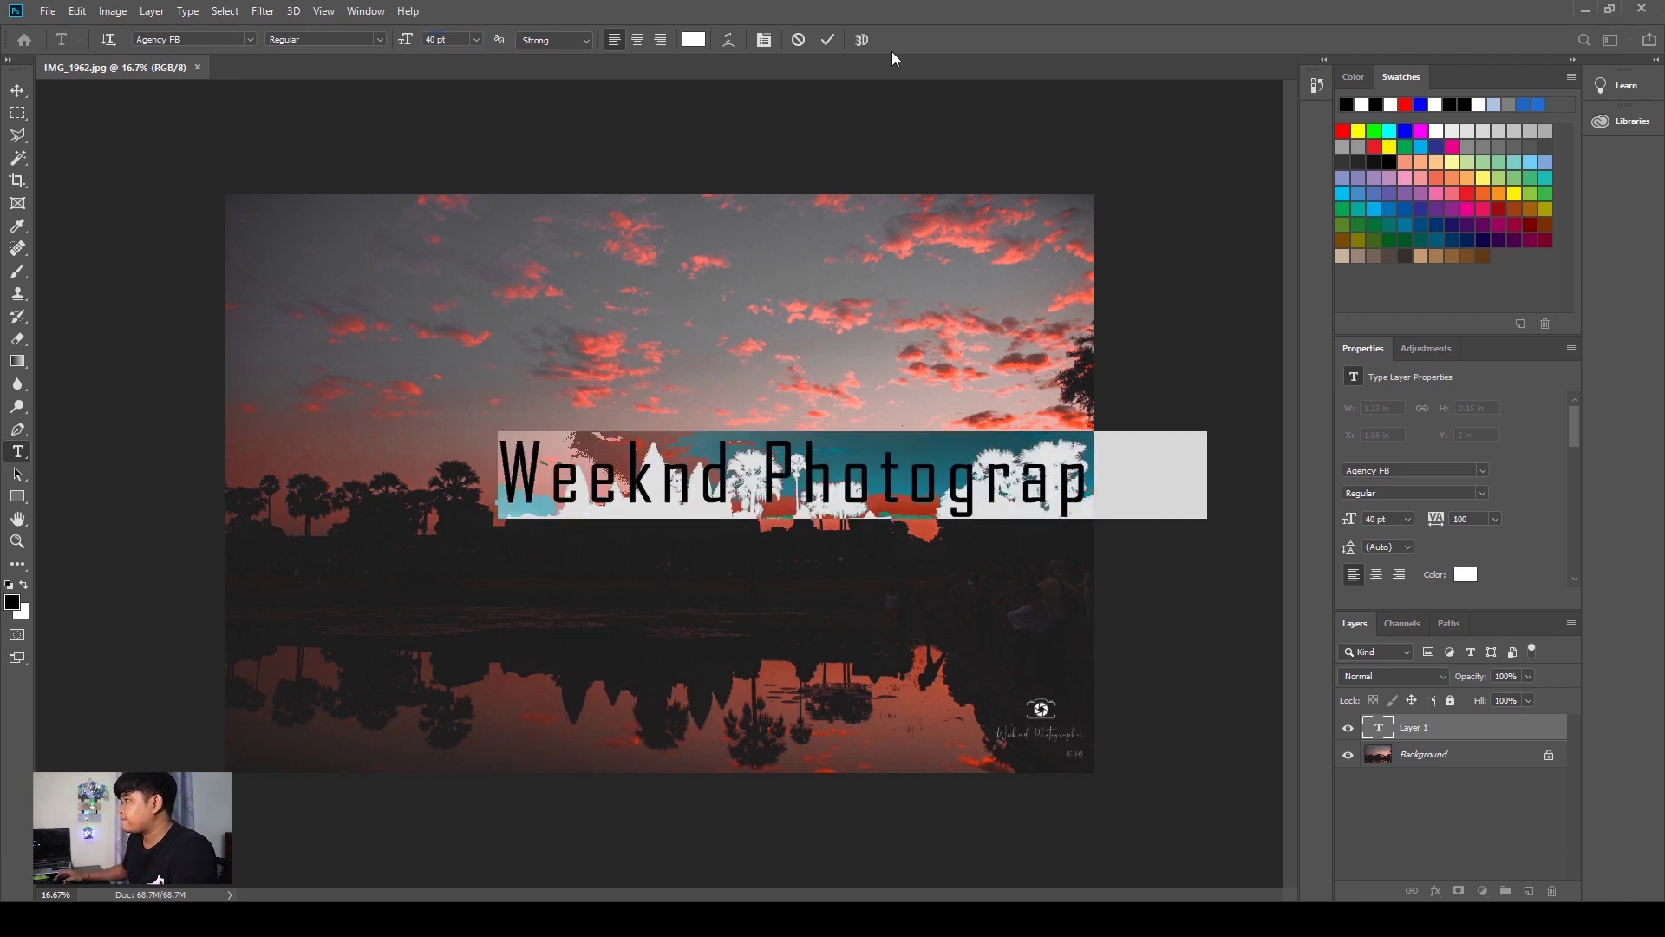
click(831, 39)
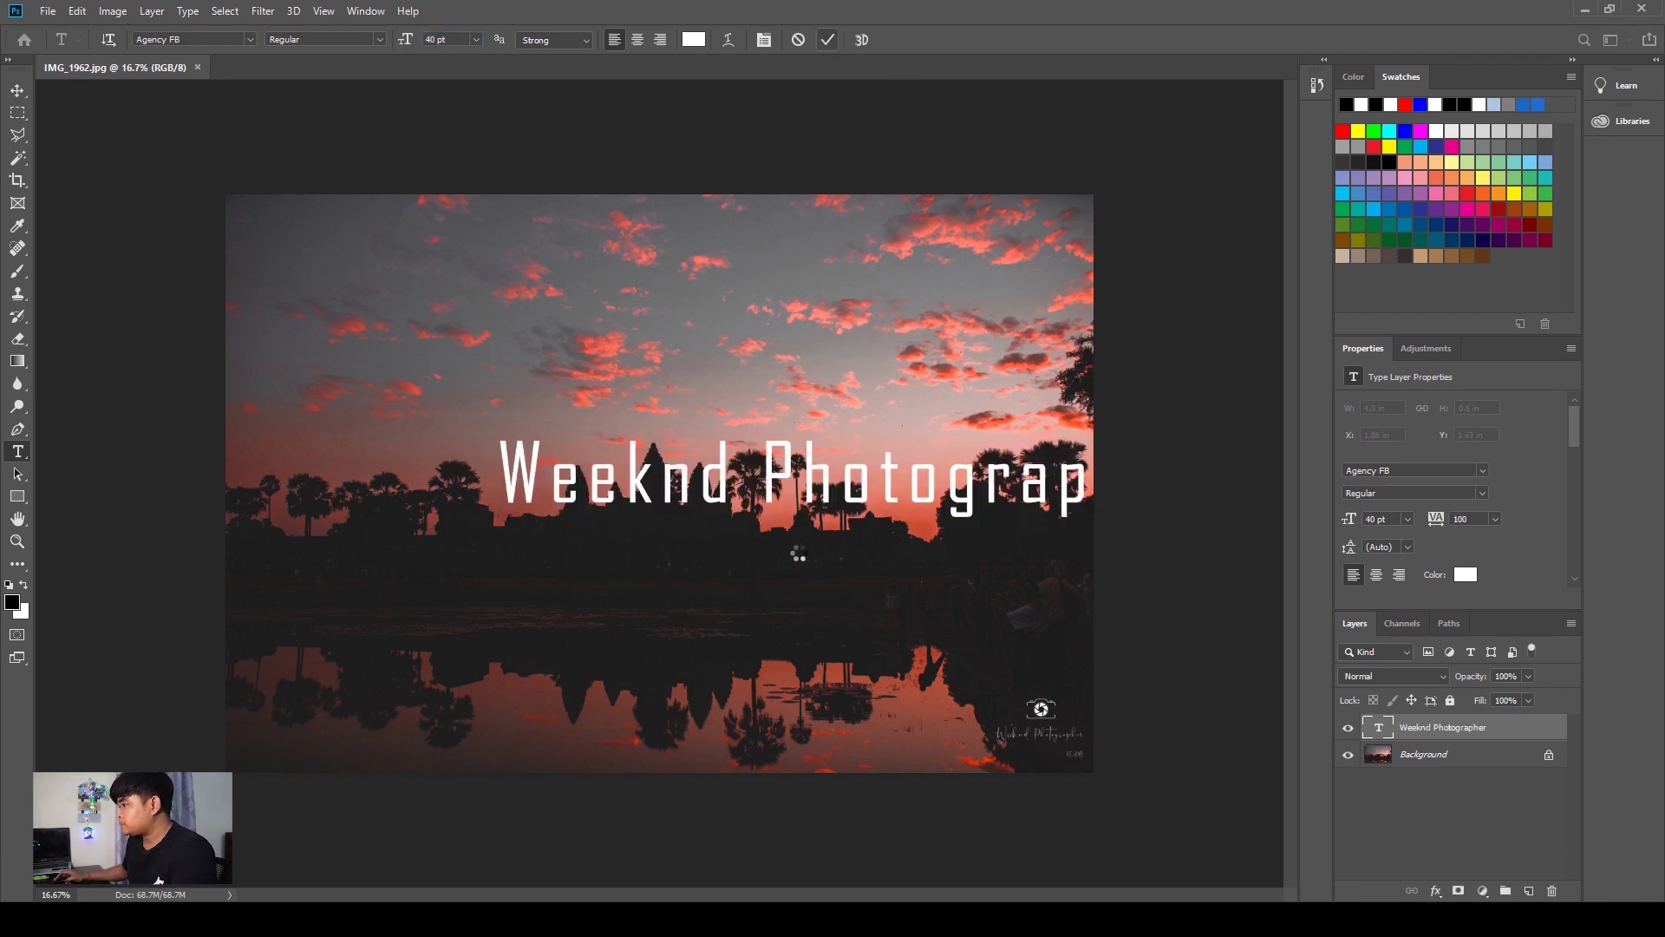
- Enlarge the "Weeknd Photographer" title to 50 pt and shift it left so it spans the photo's width
click(18, 89)
drag(828, 476, 654, 522)
double_click(654, 522)
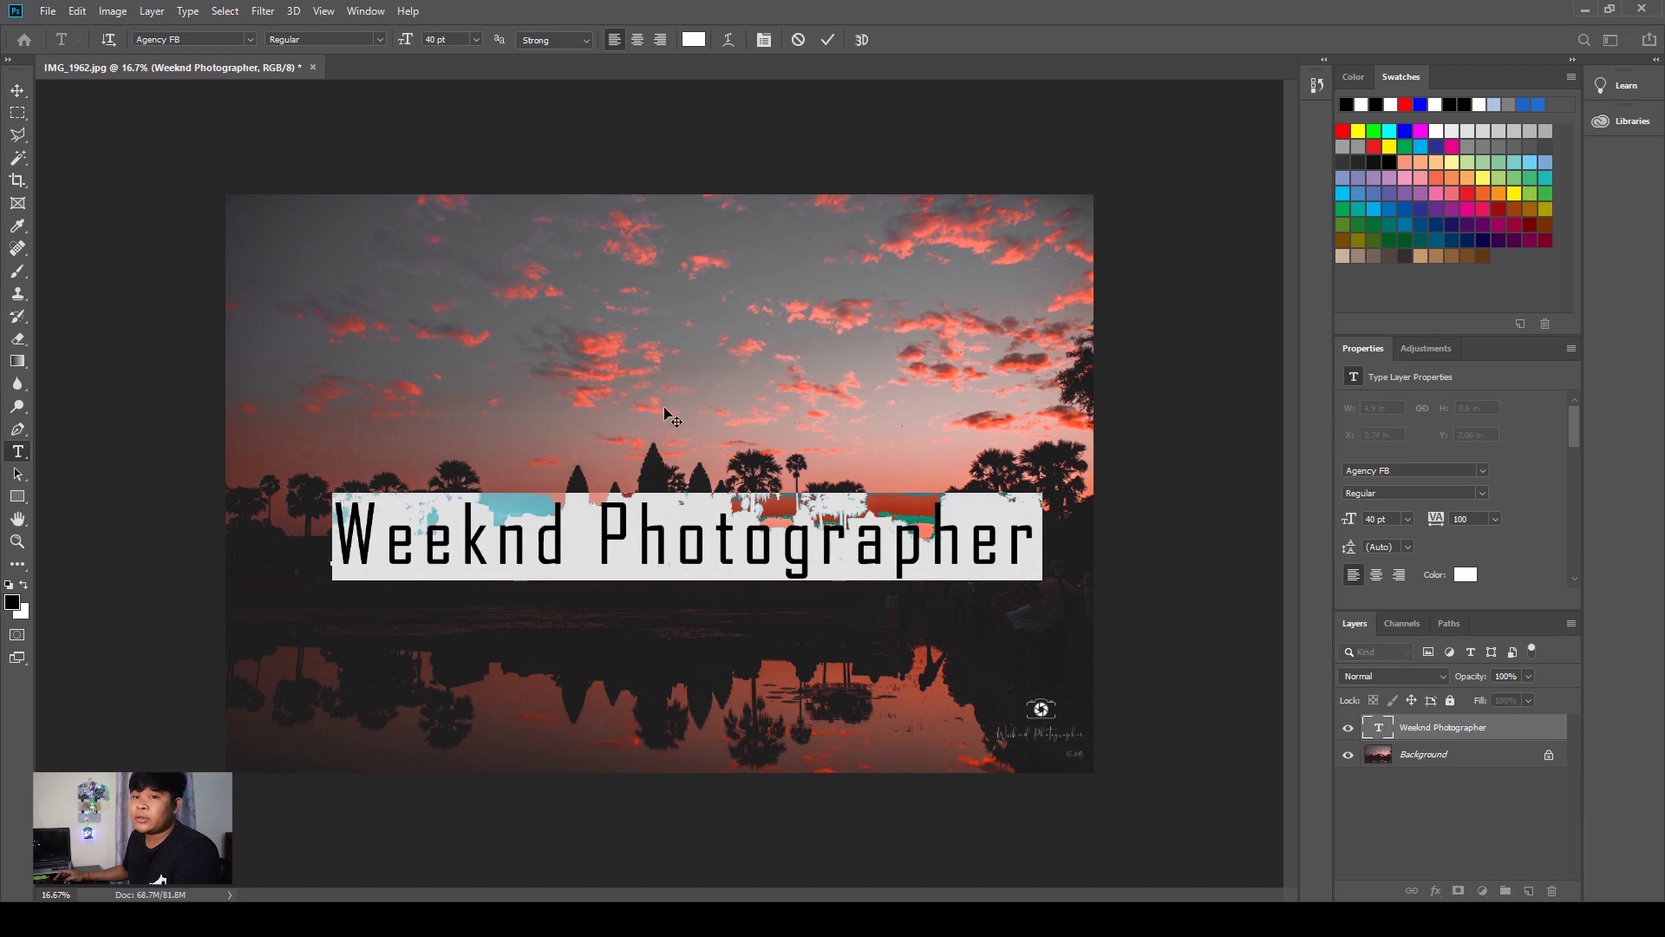
click(437, 40)
text(50)
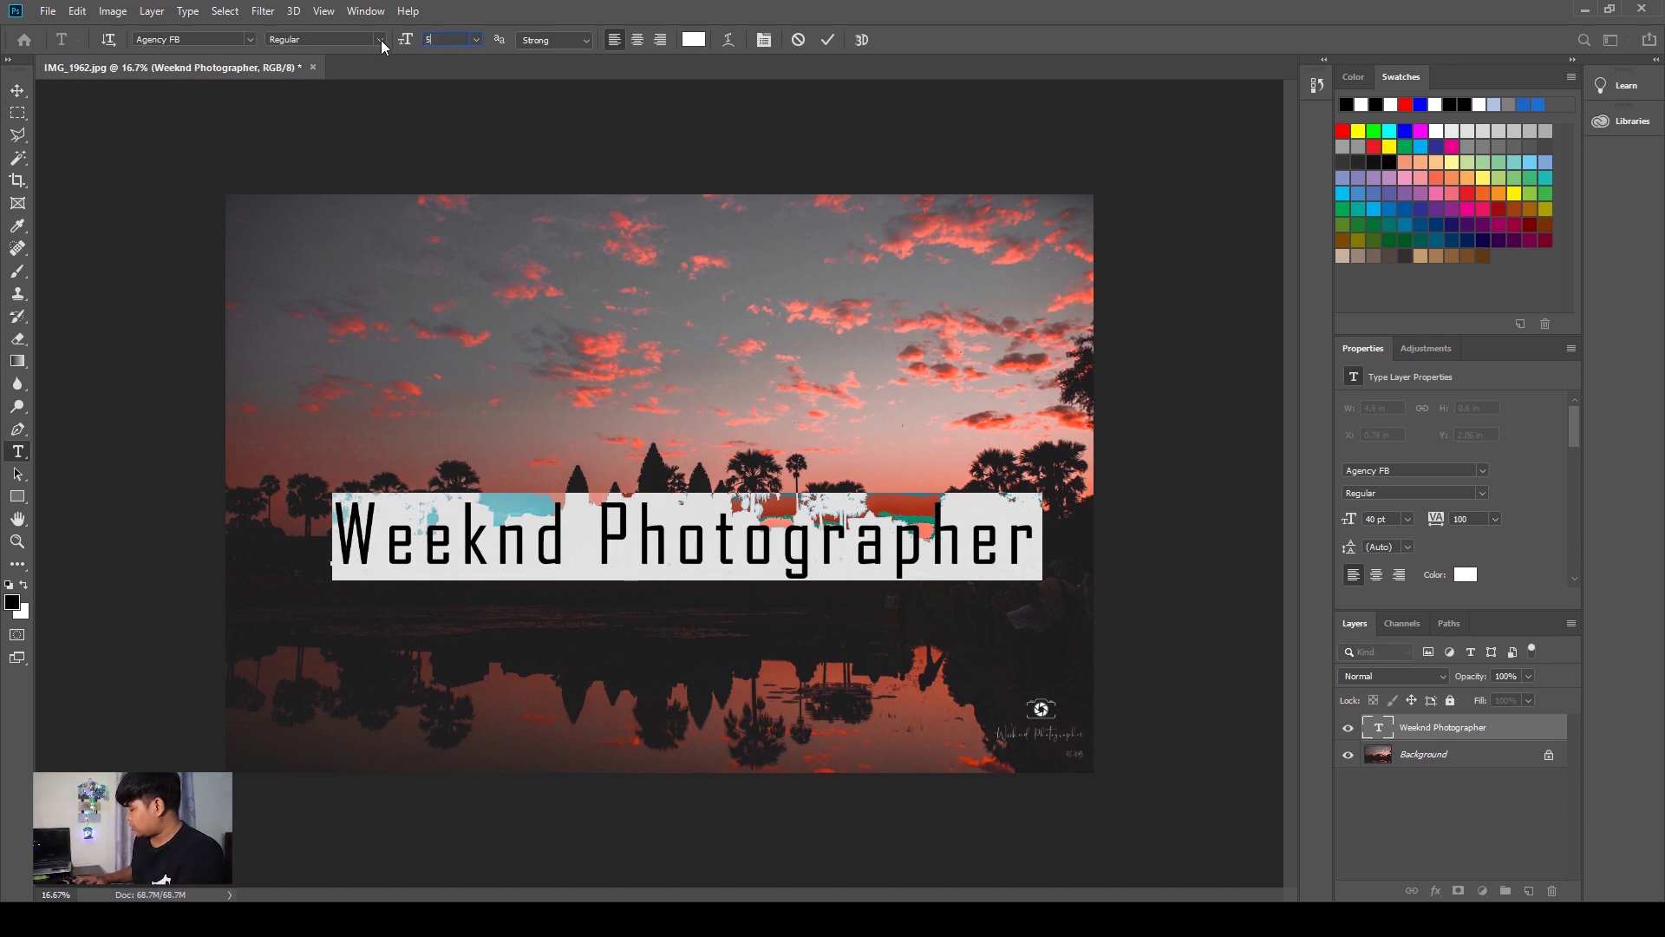
key(Return)
key(ctrl+Return)
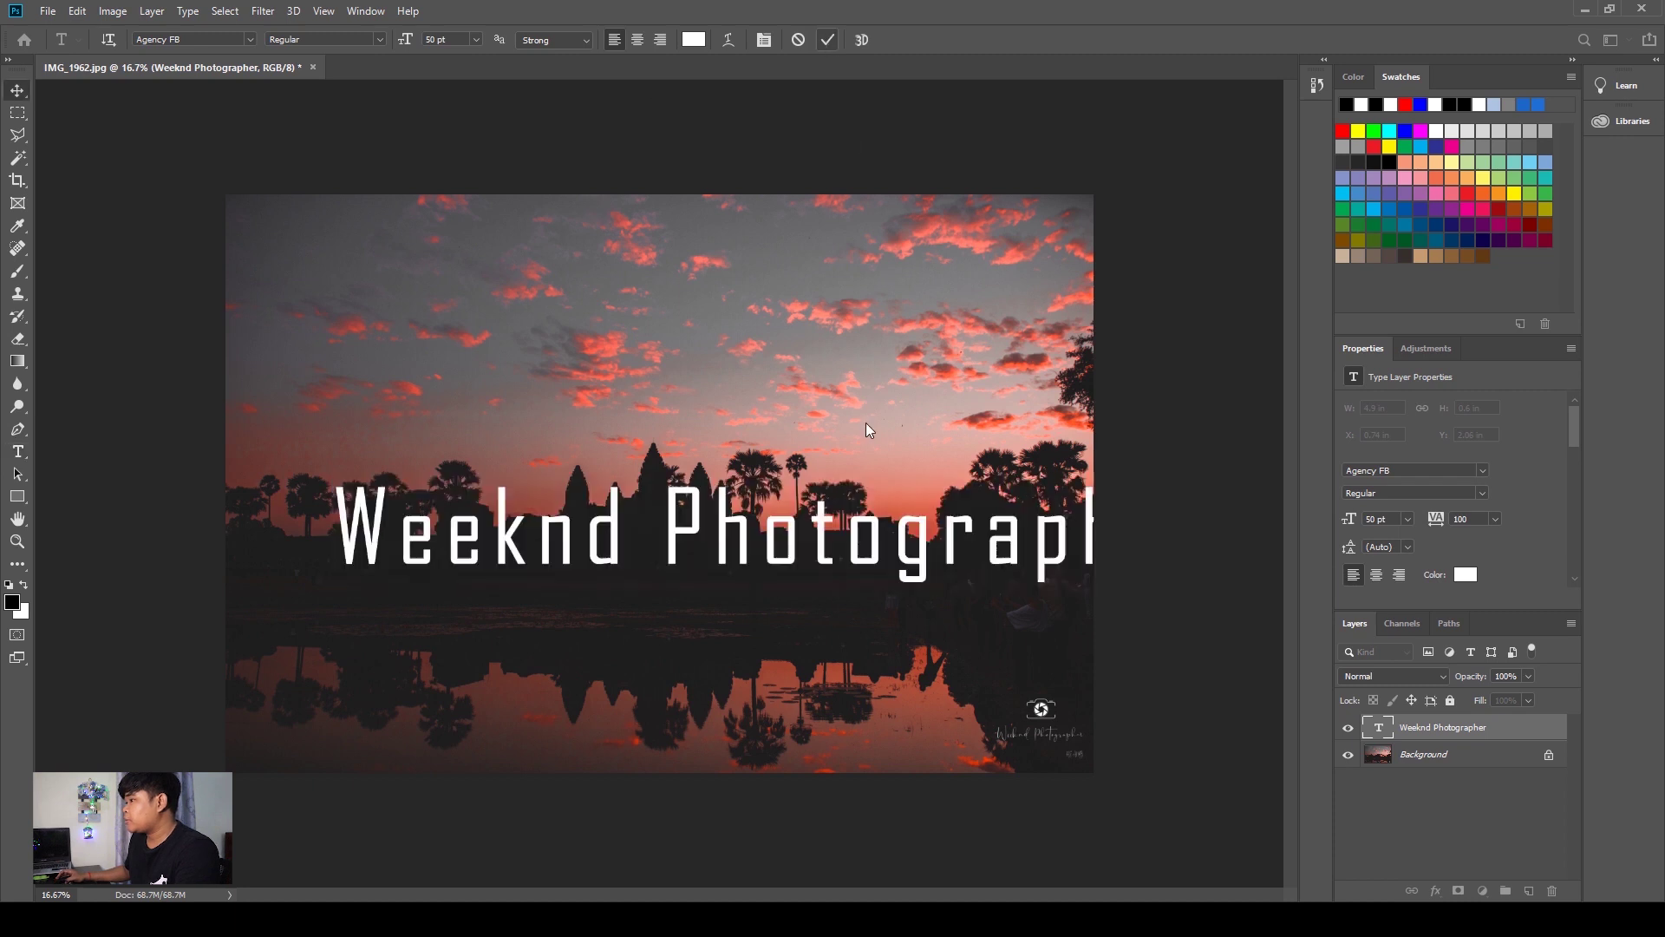
drag(885, 548, 761, 540)
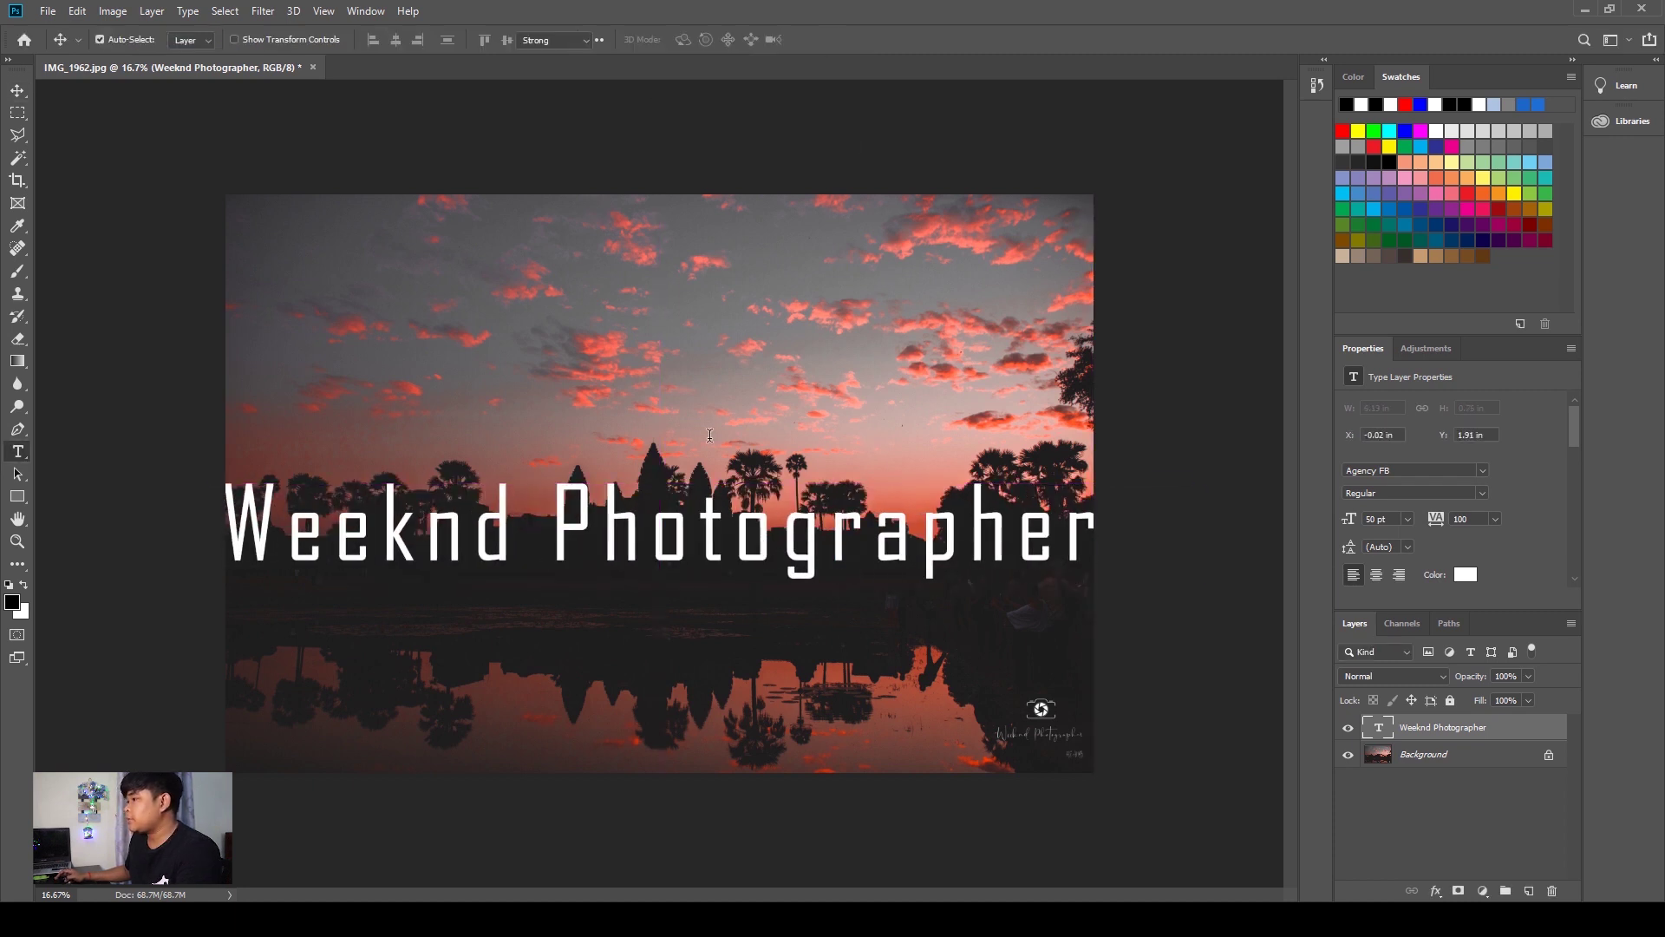
- Reduce the title's font size to 47 pt and centre it horizontally across the photo
double_click(761, 540)
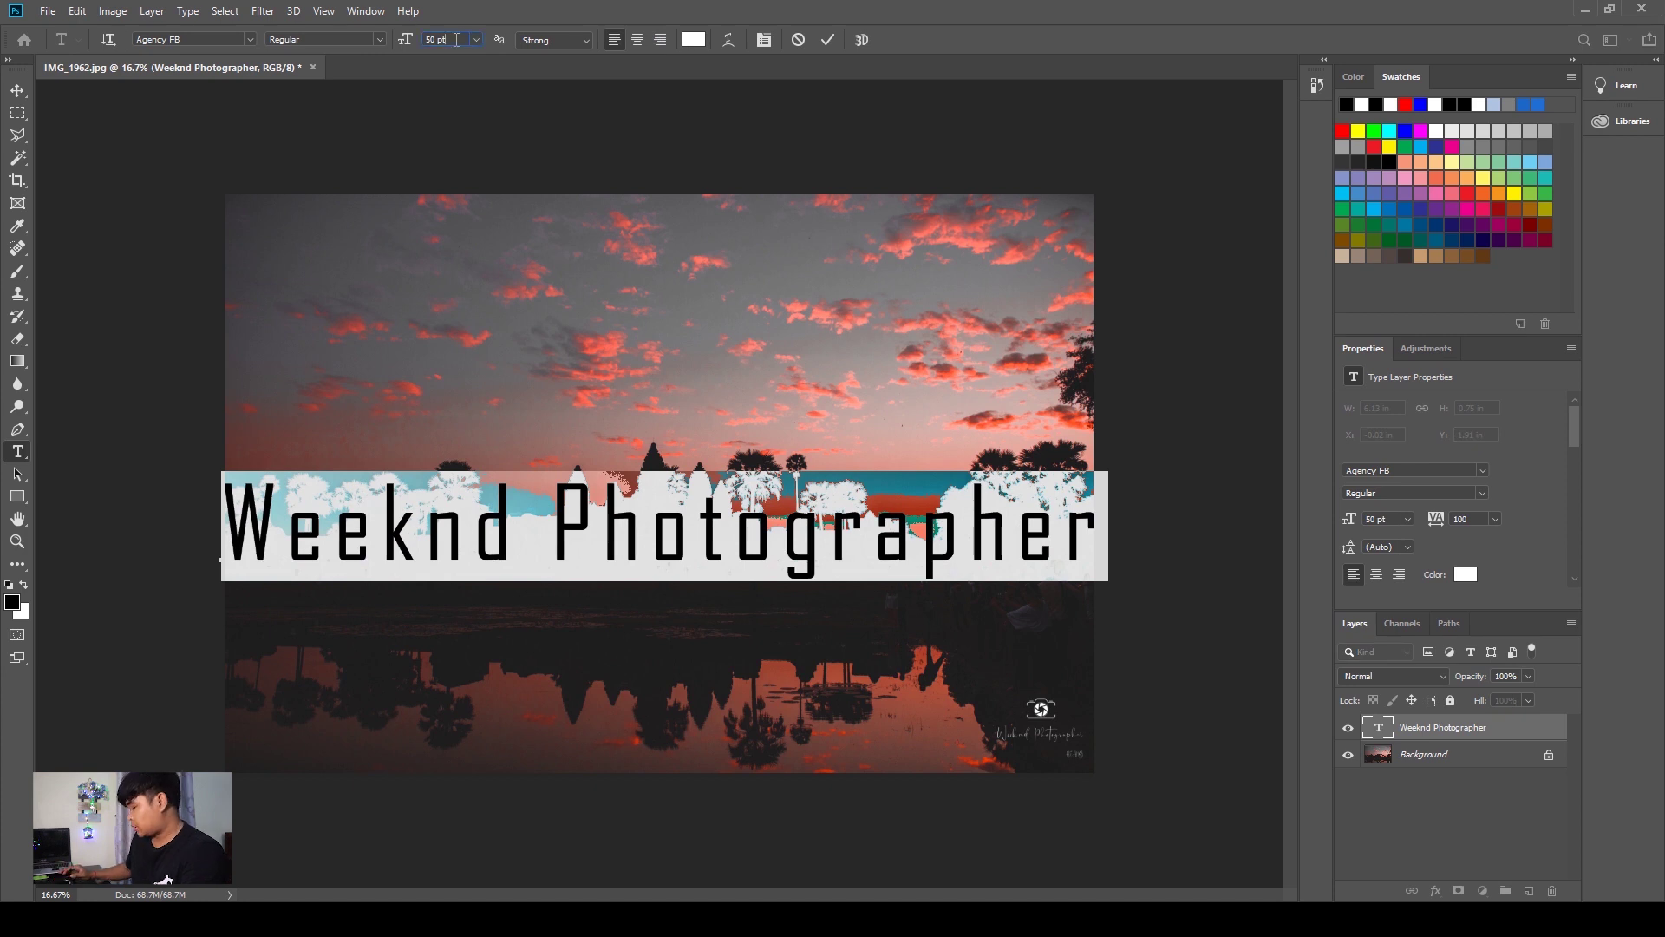
key(Down)
key(Down)
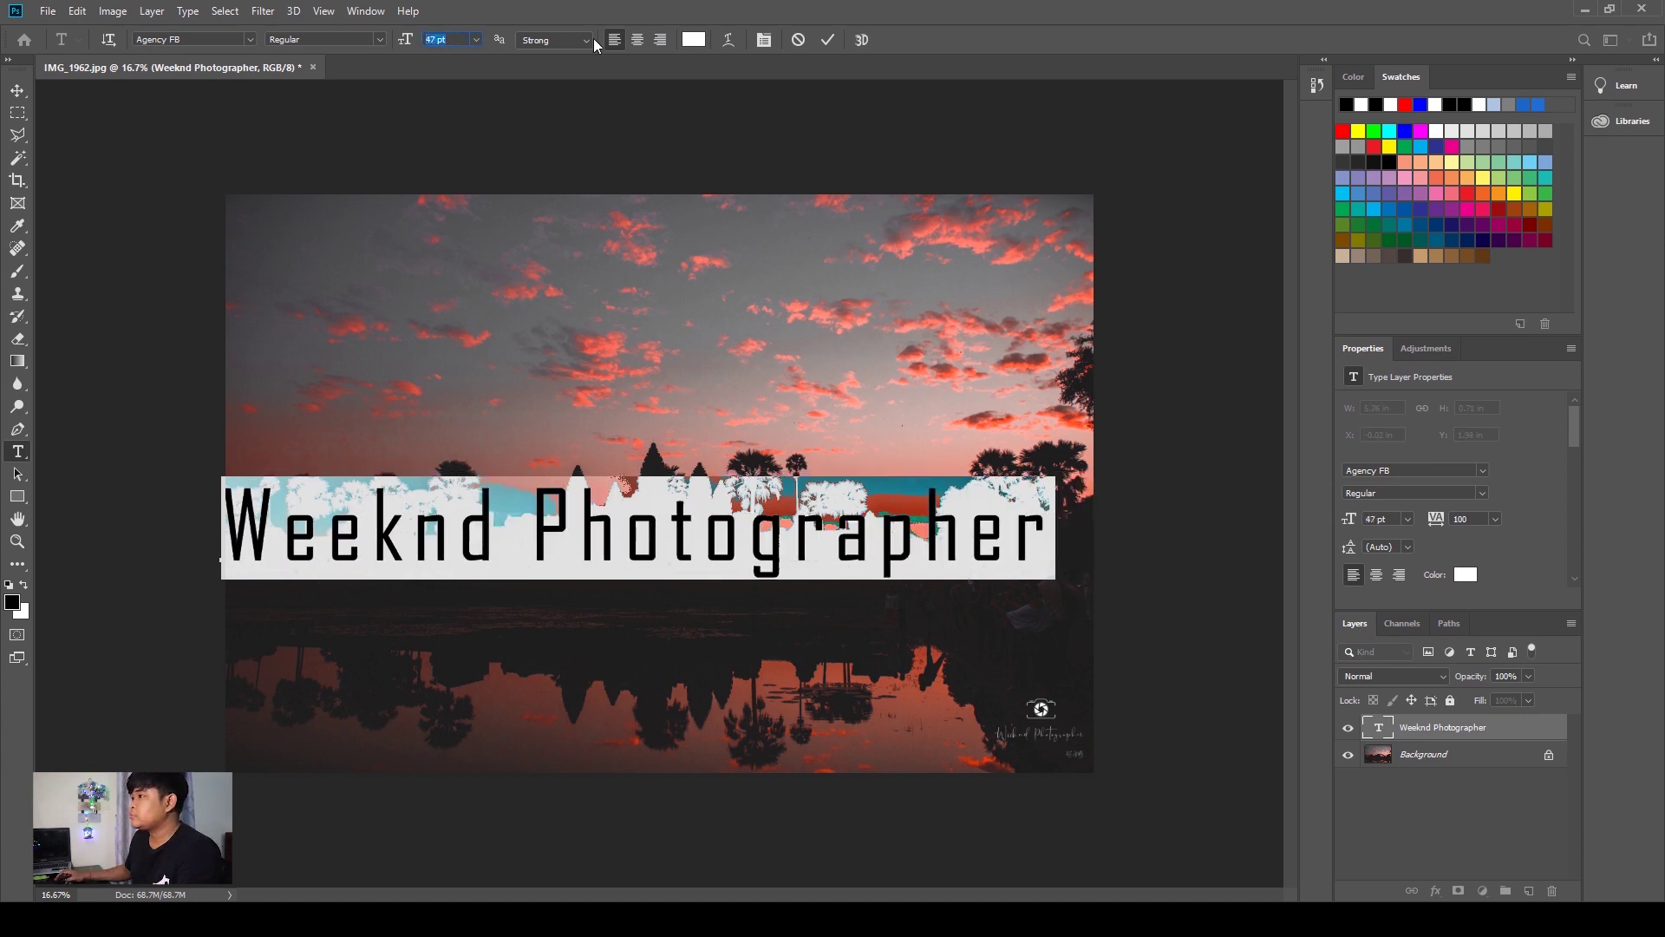
click(828, 39)
key(v)
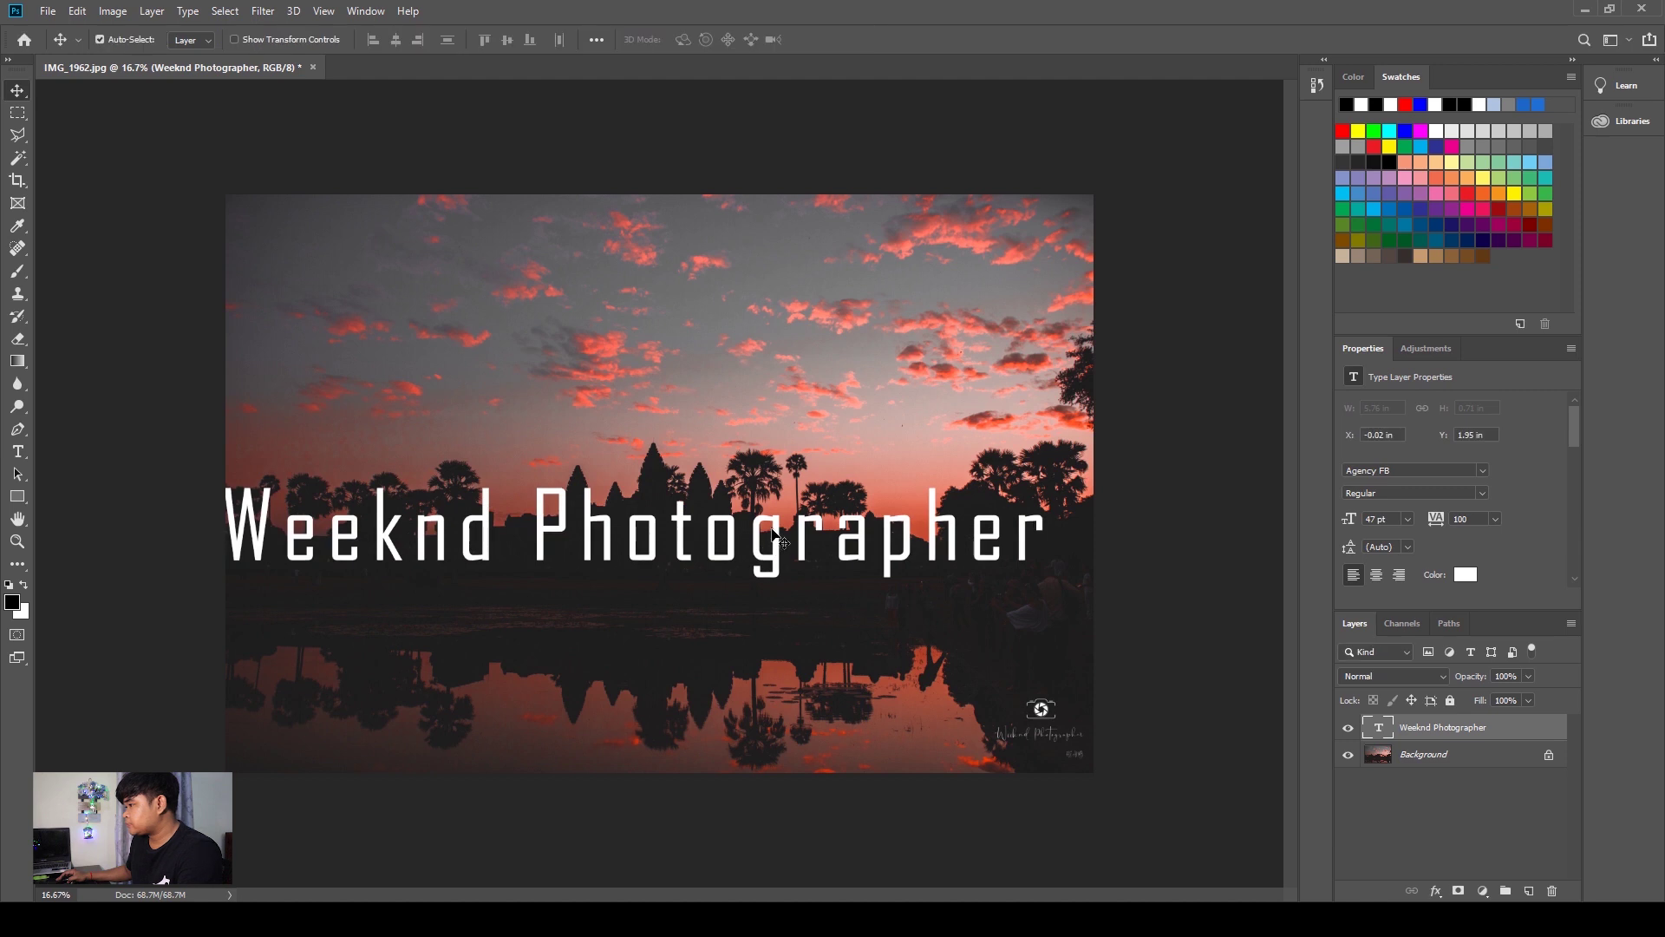
drag(786, 538, 812, 533)
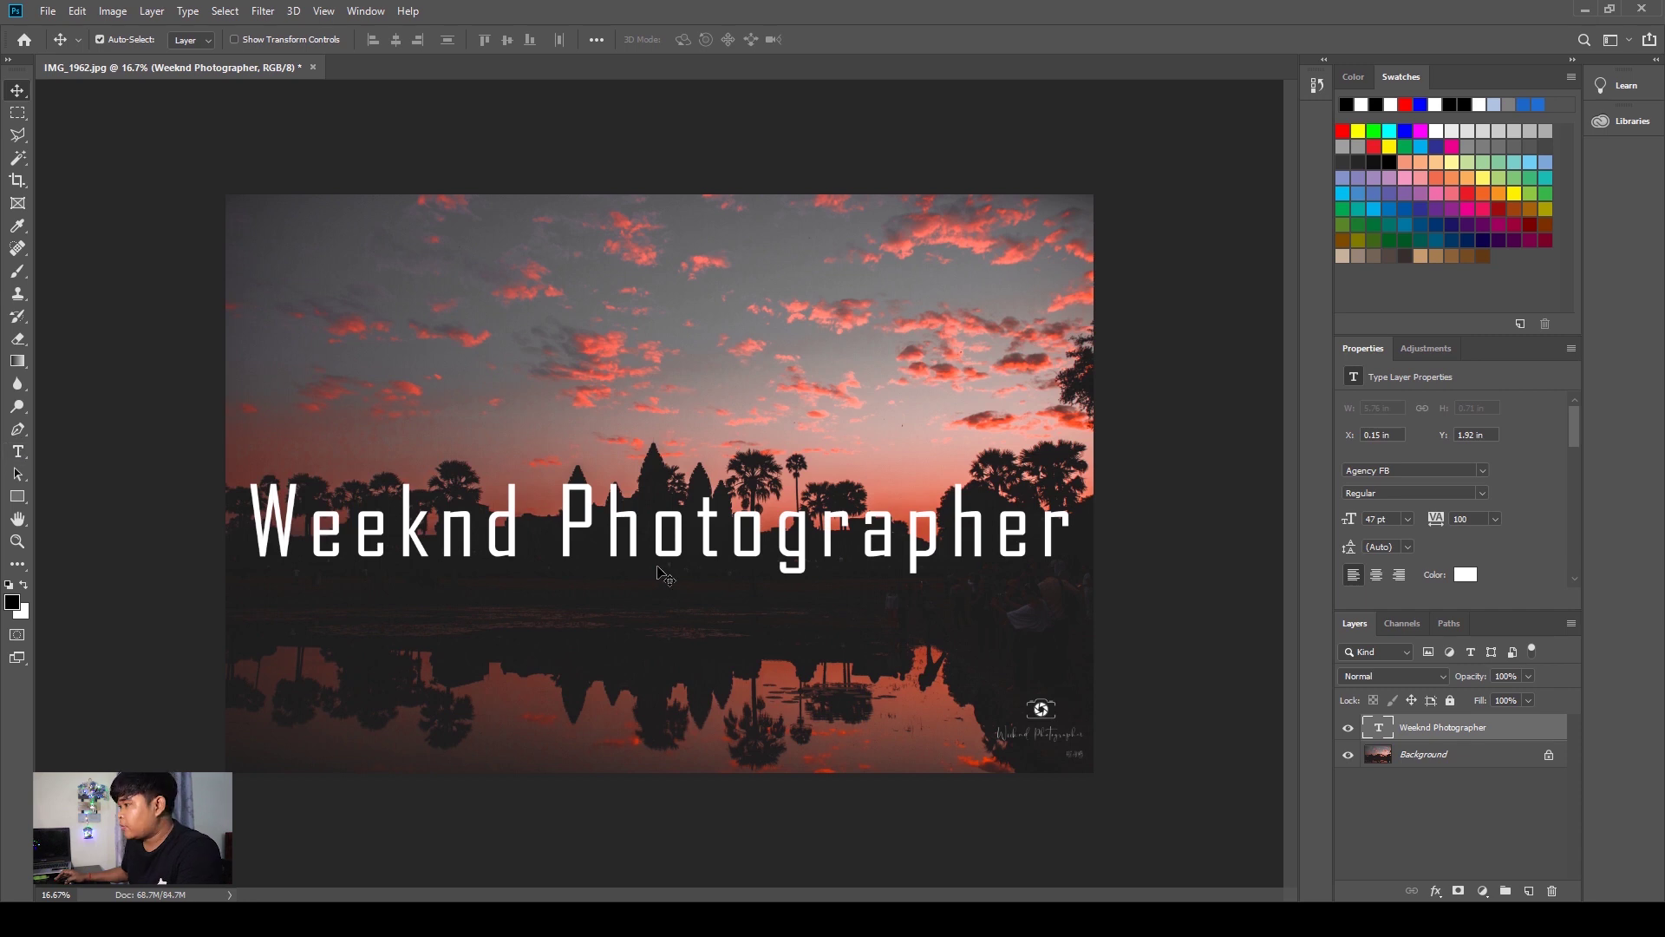
- Paste two copies of the "Weeknd Photographer" title and move one of them below the original
key(ctrl+c)
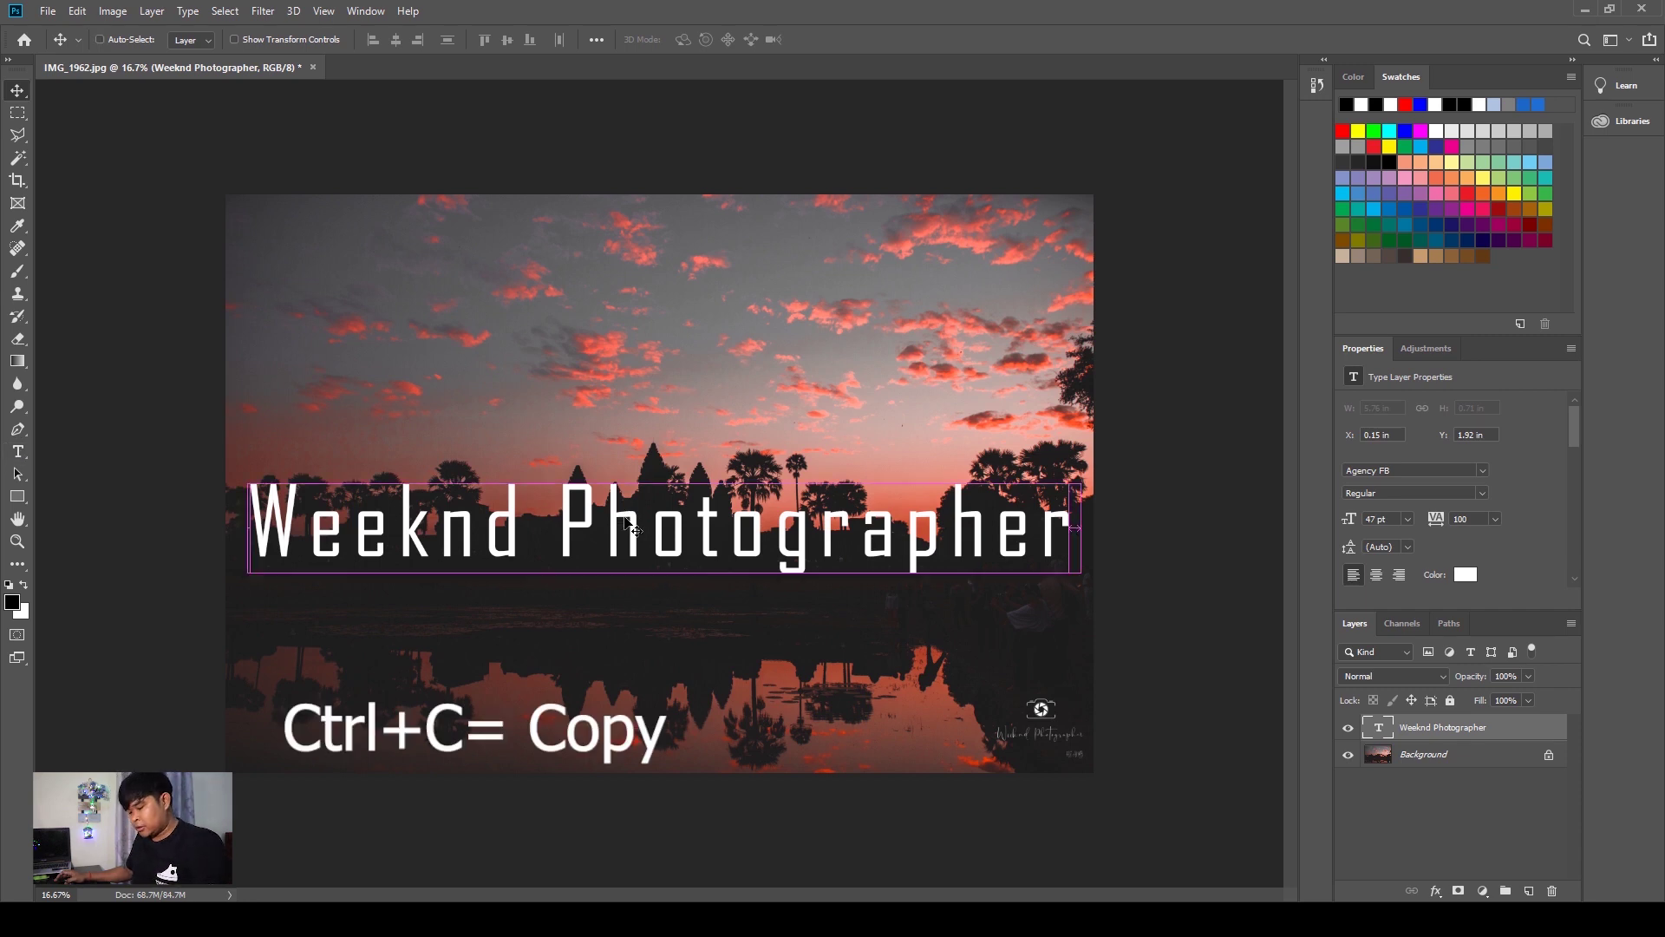
key(ctrl+v)
key(ctrl+v)
drag(785, 535, 750, 640)
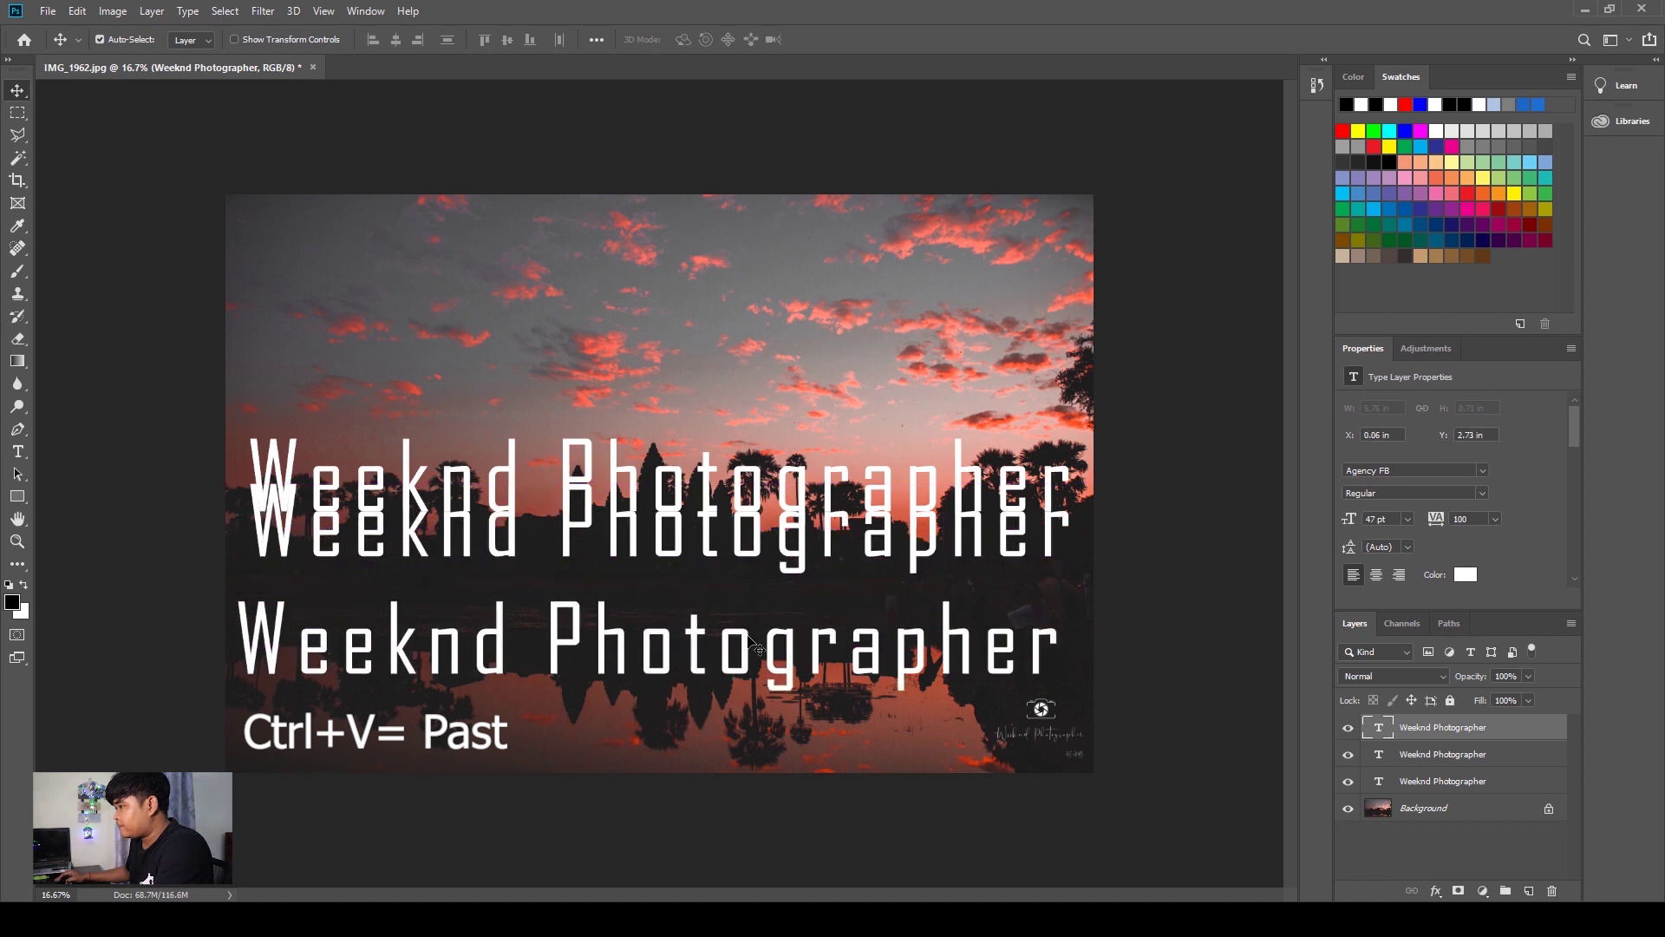
- Replace the text of the lower title copy with "PHOTOS | FILM | TRAVEL"
double_click(767, 613)
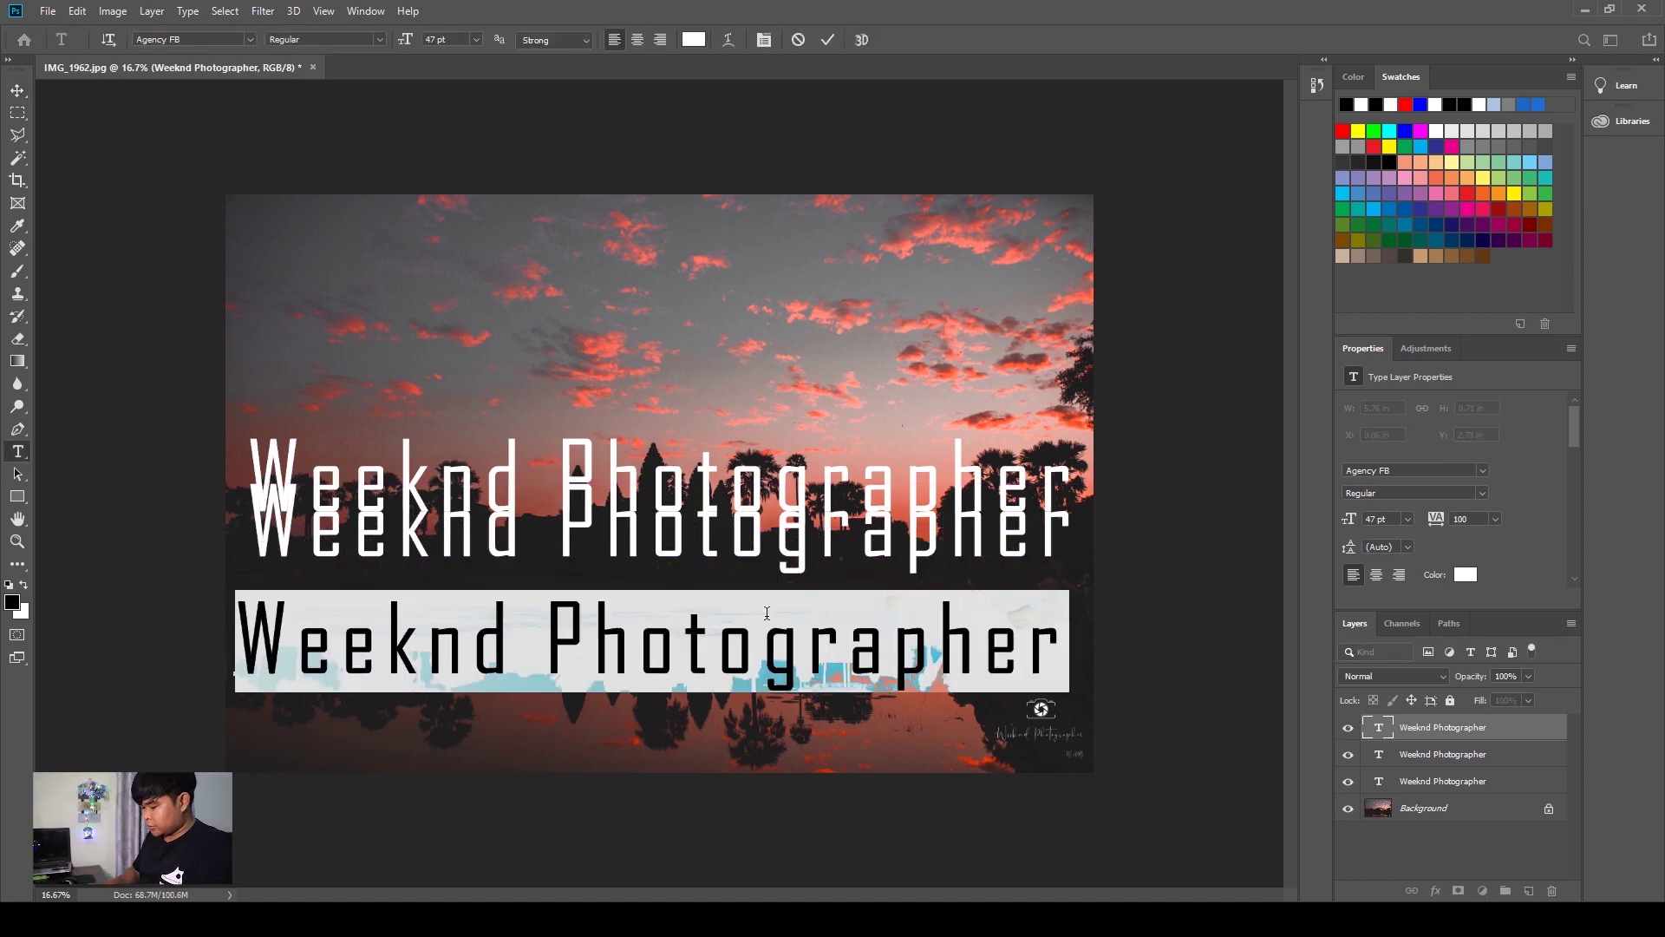
text(PH)
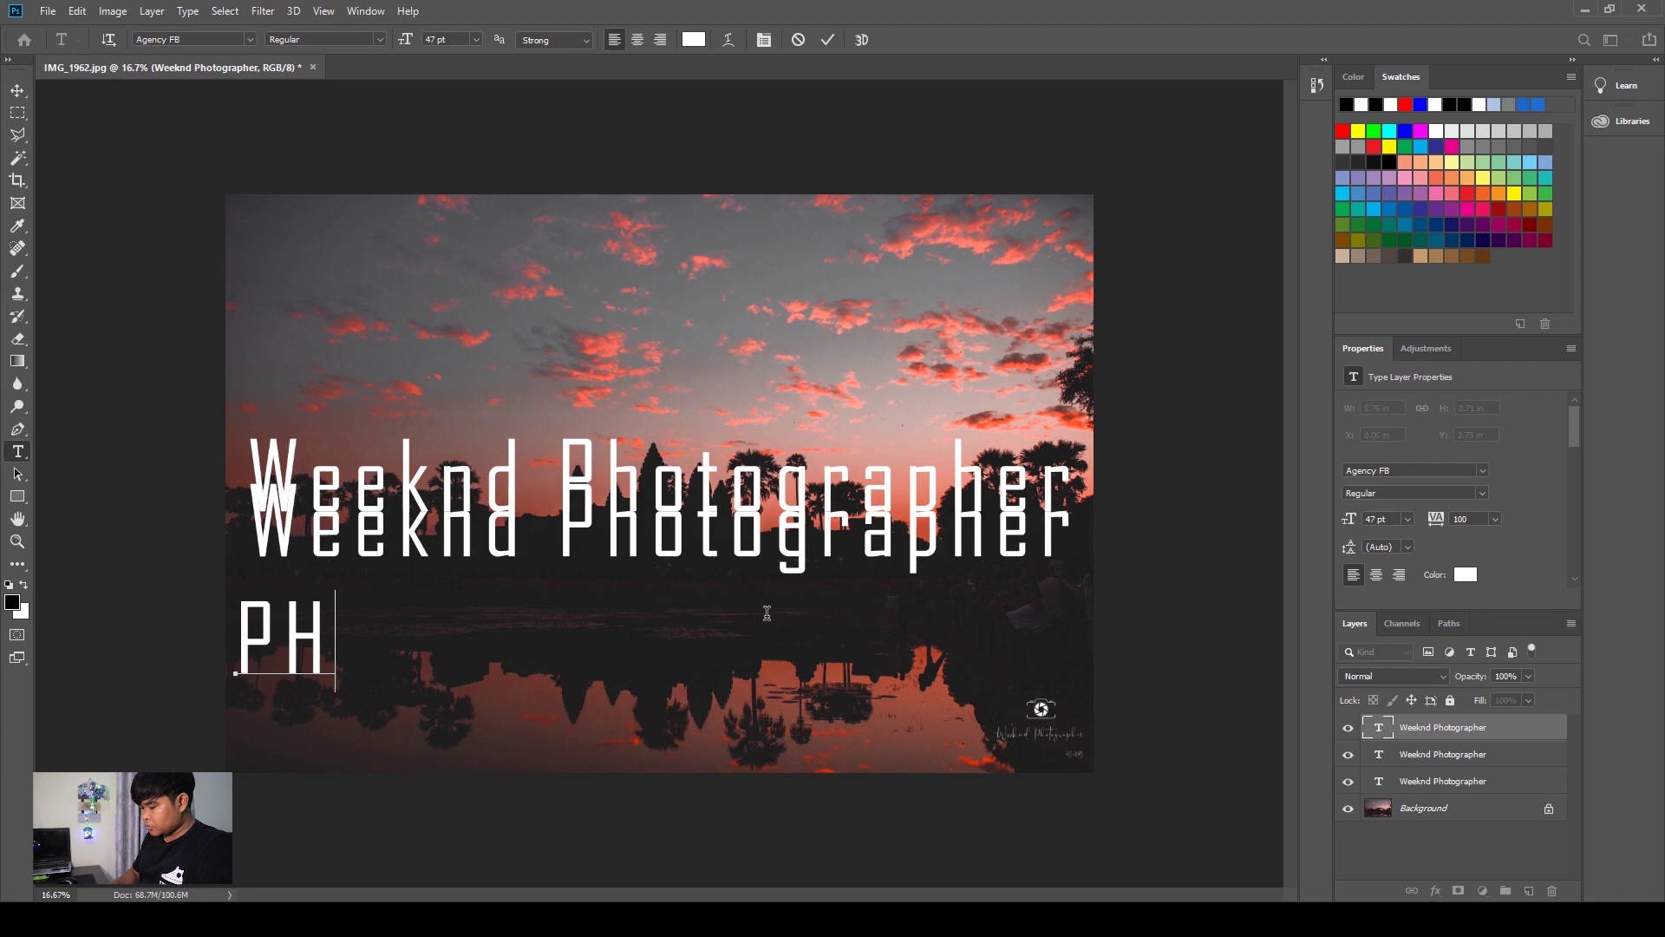
text(OTO)
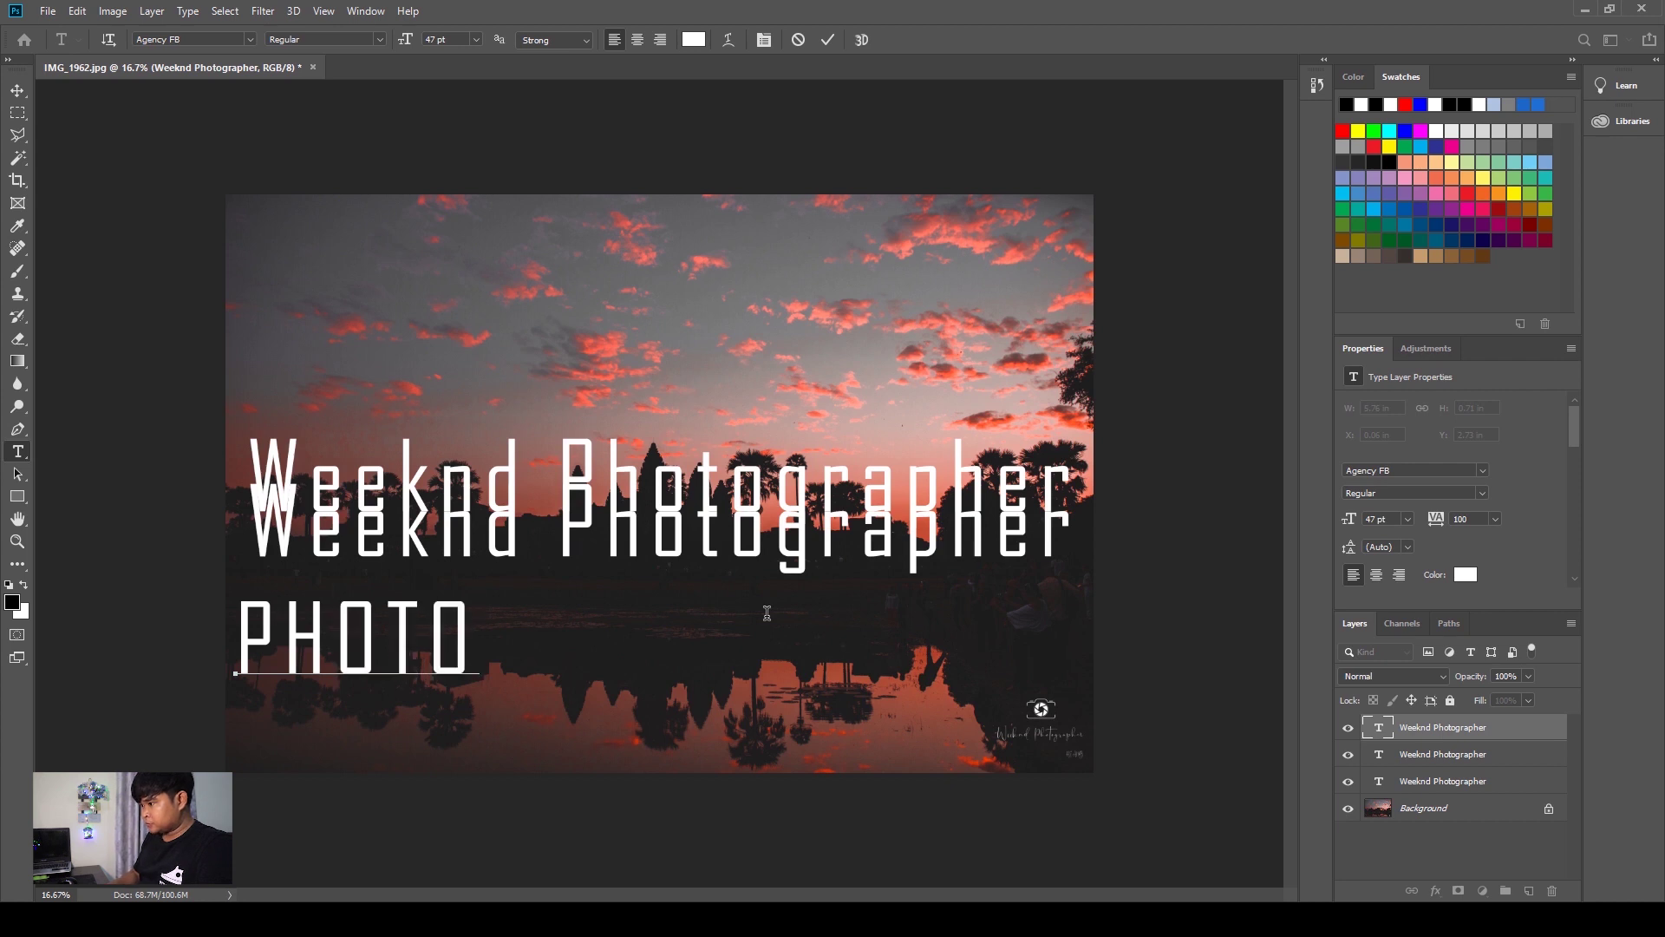
text(S |)
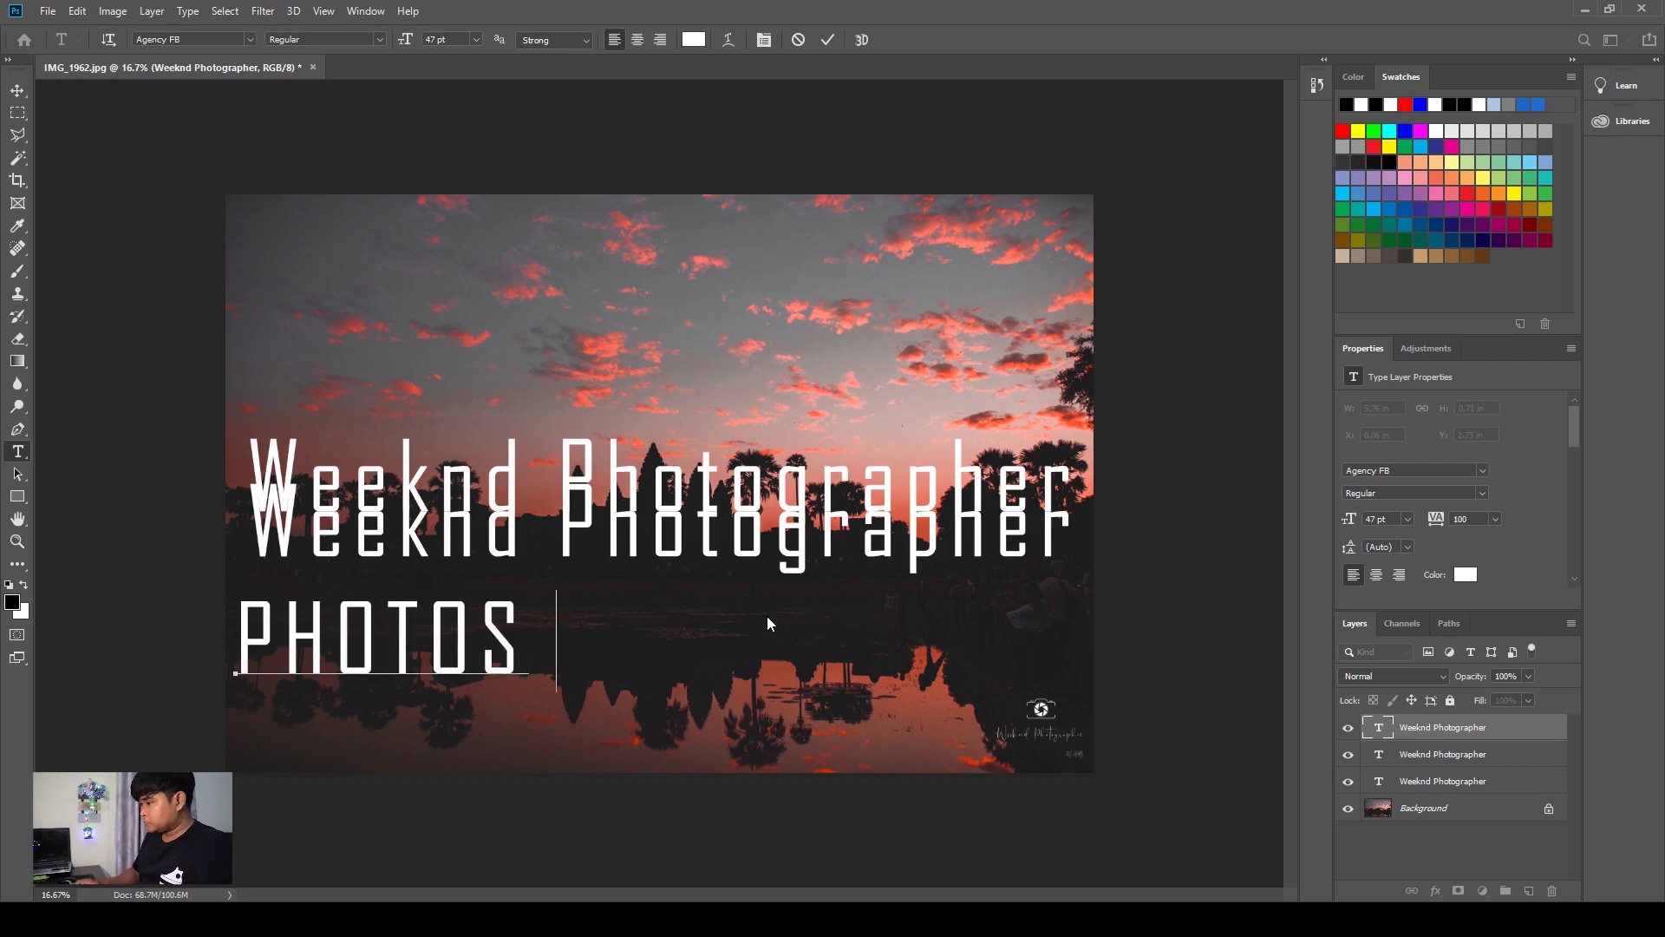
text( FILM)
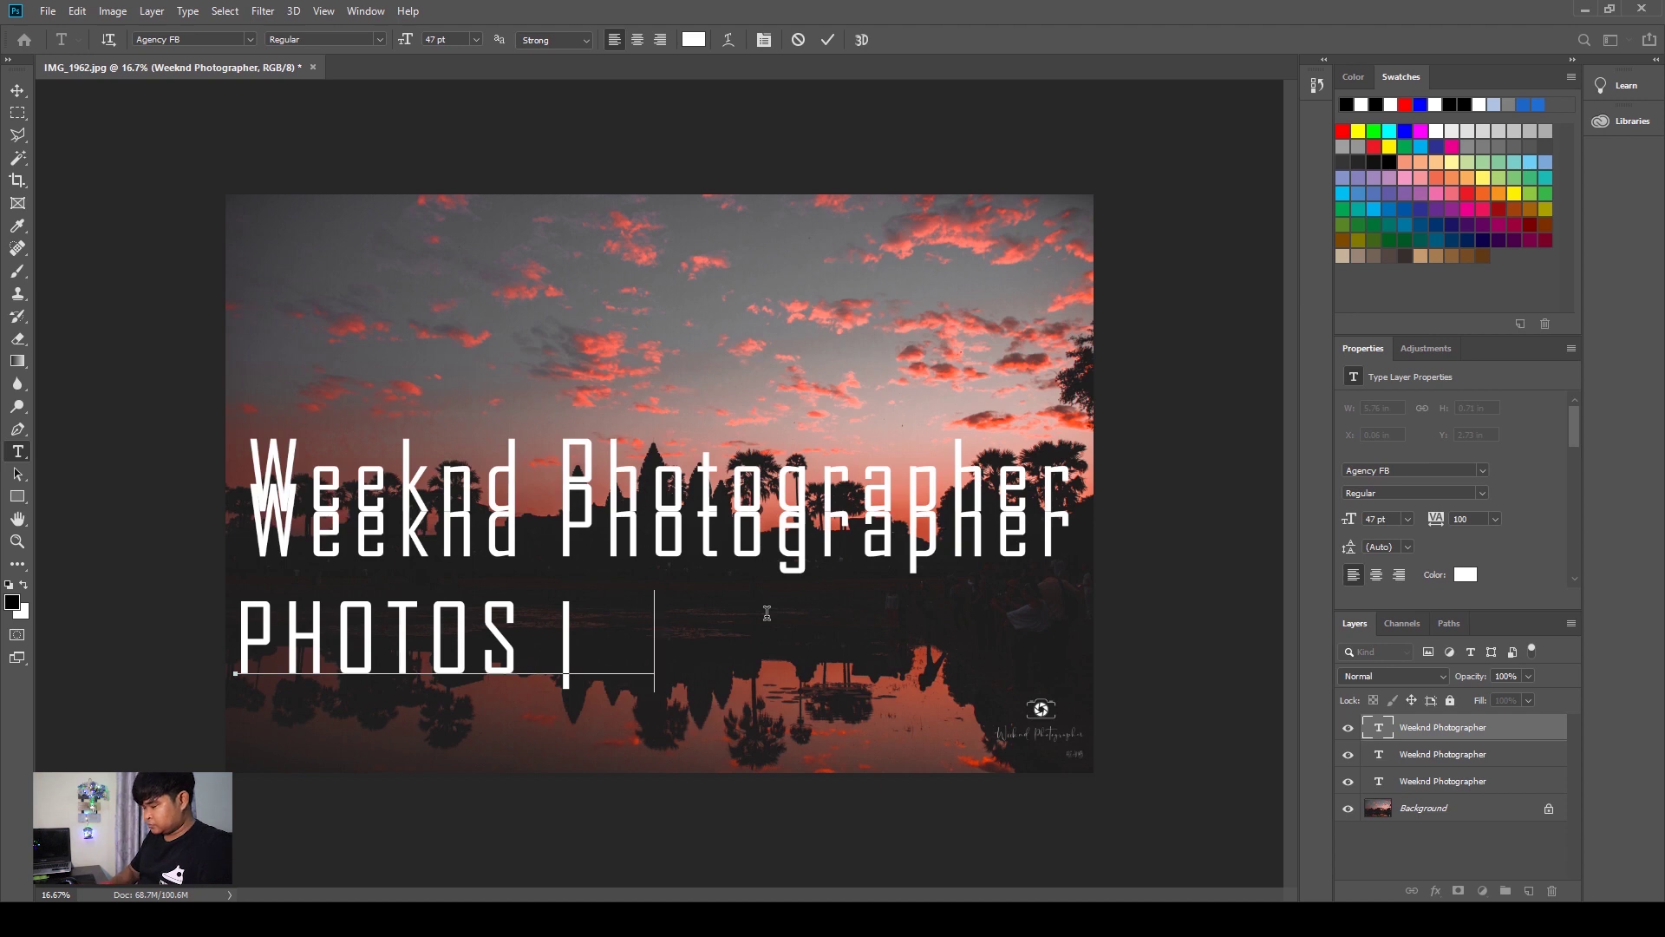
text(|)
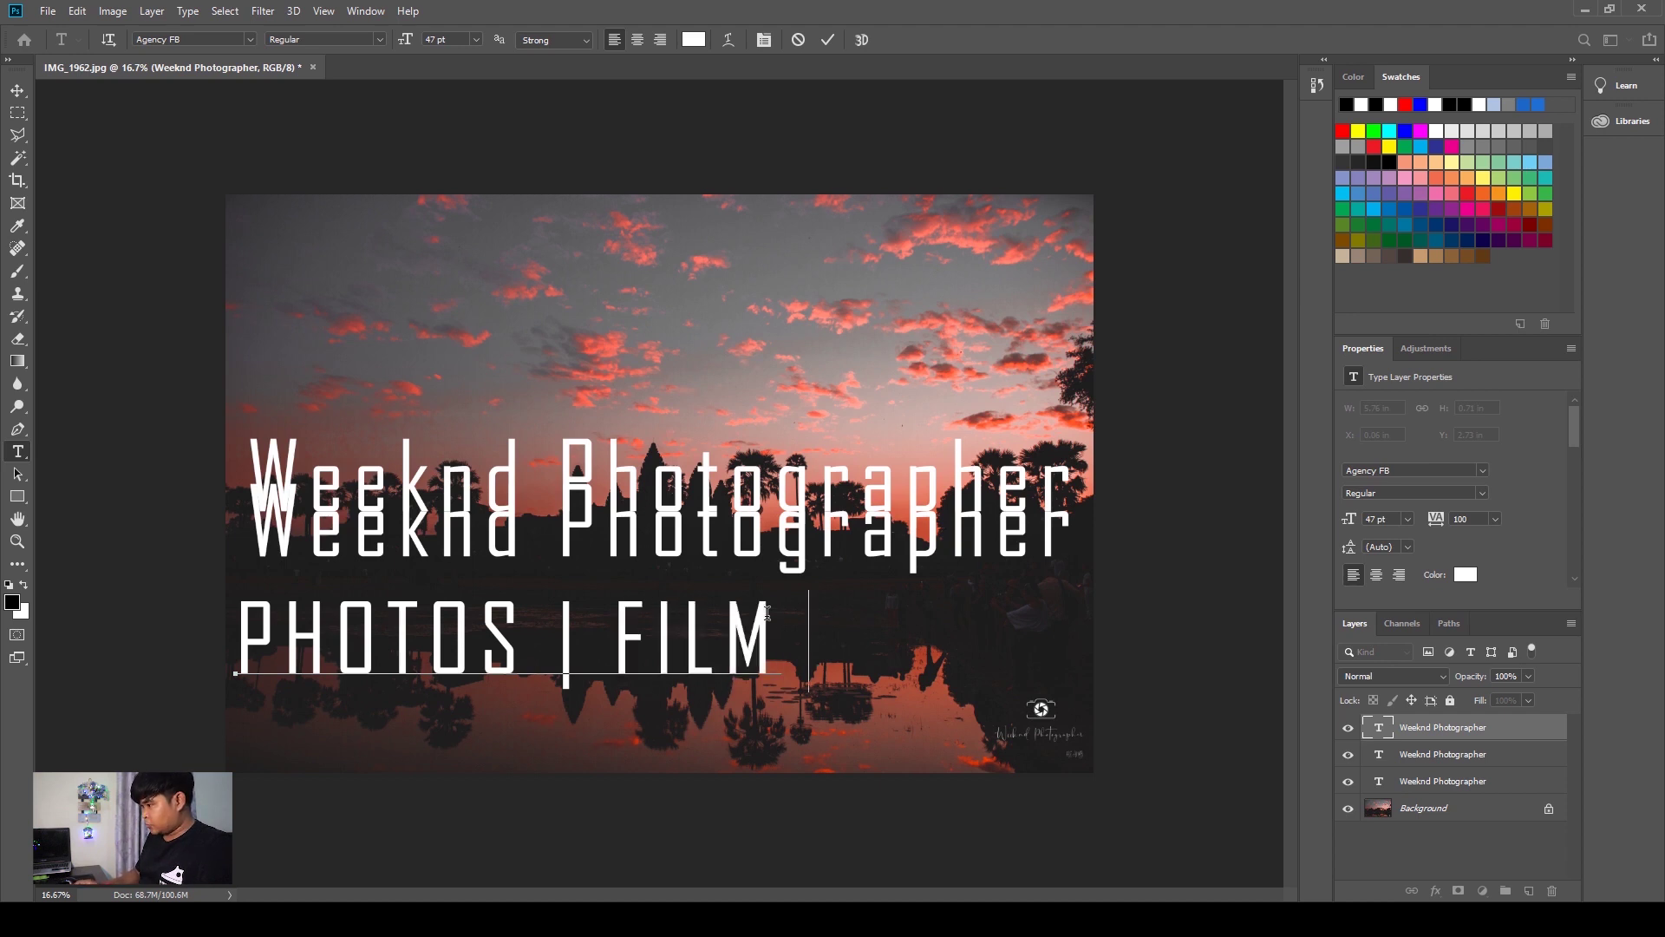
text( TRAVE)
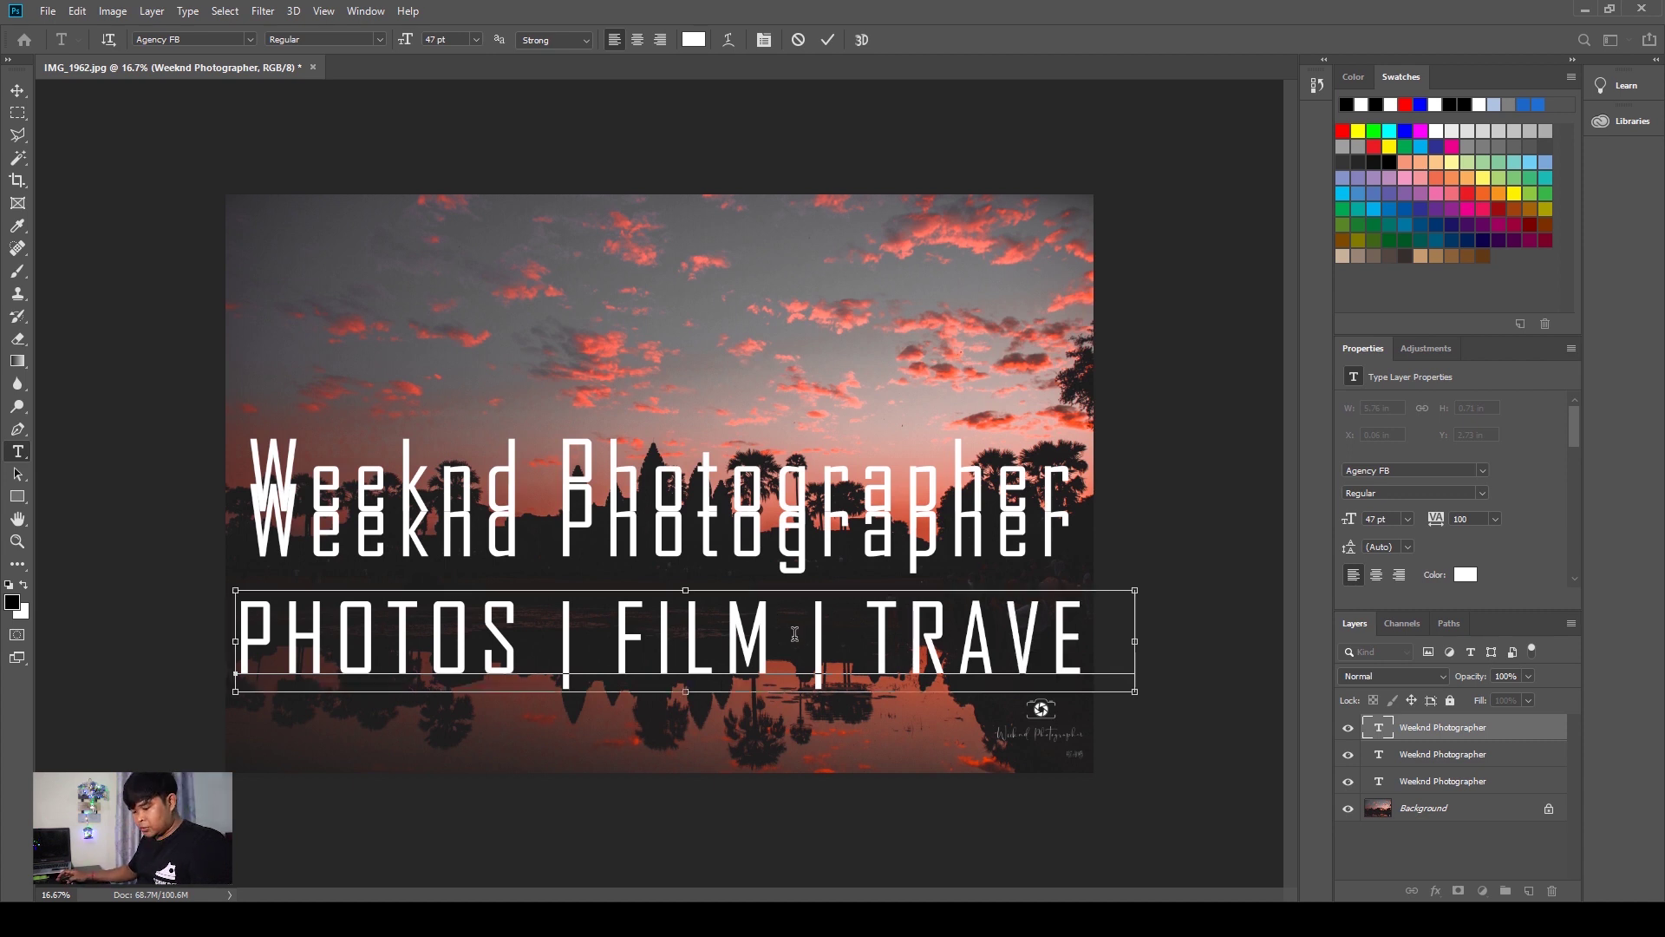
- Set the "PHOTOS | FILM | TRAVEL" line to 15 pt and place it just below the title
key(ctrl+a)
click(464, 42)
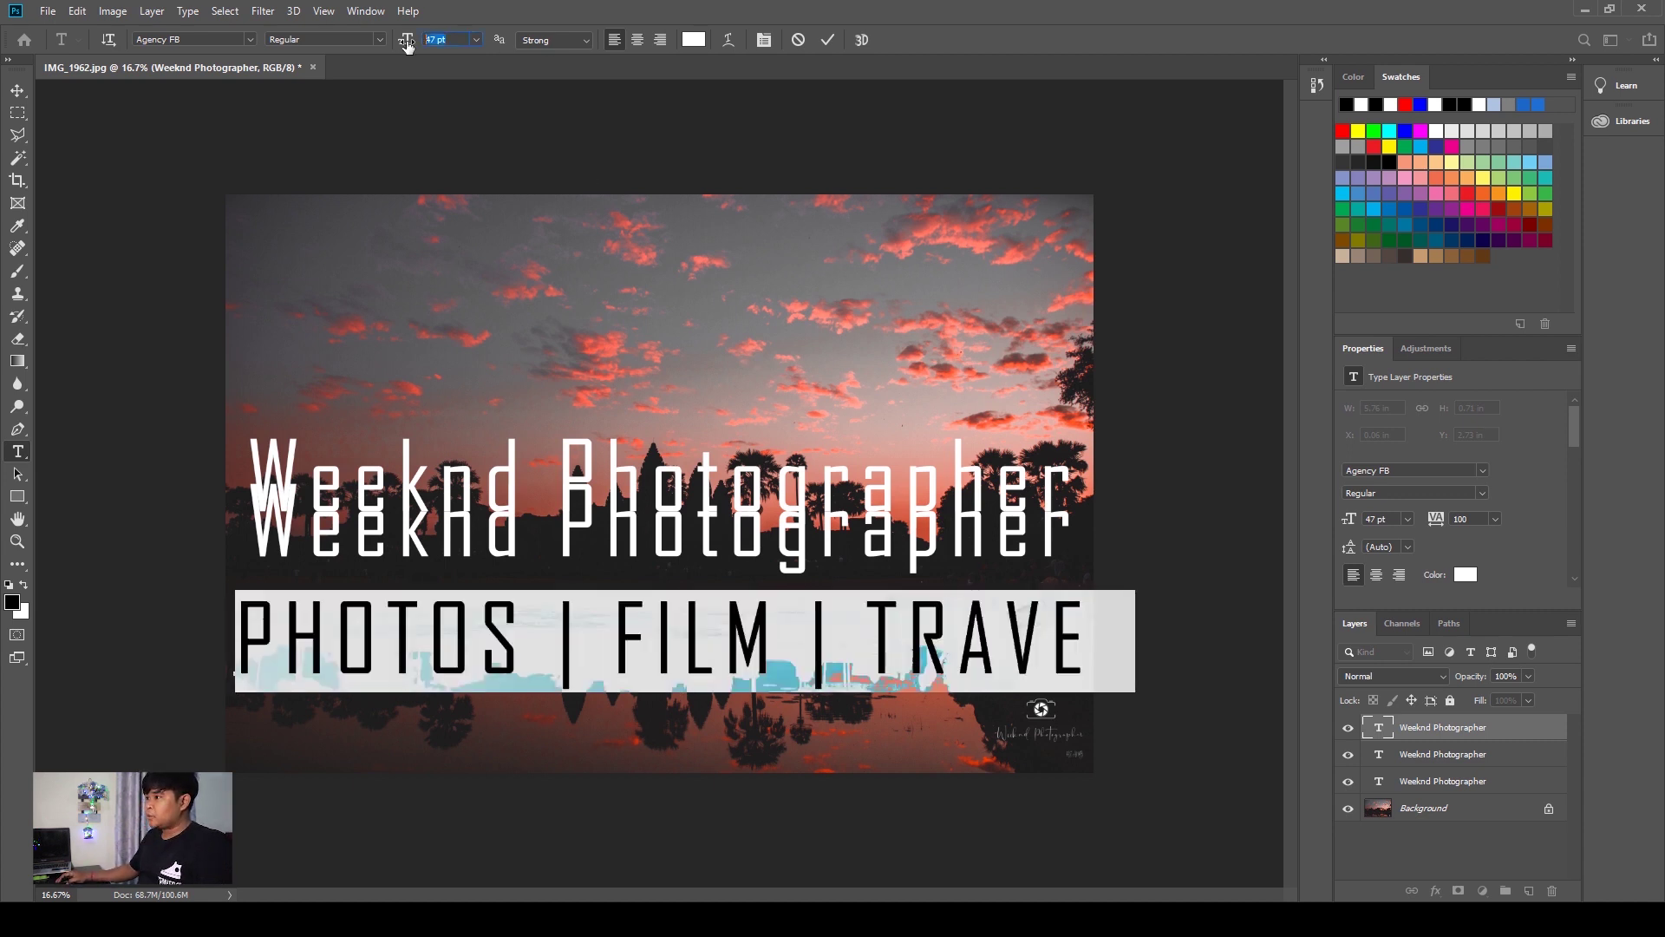
text(1)
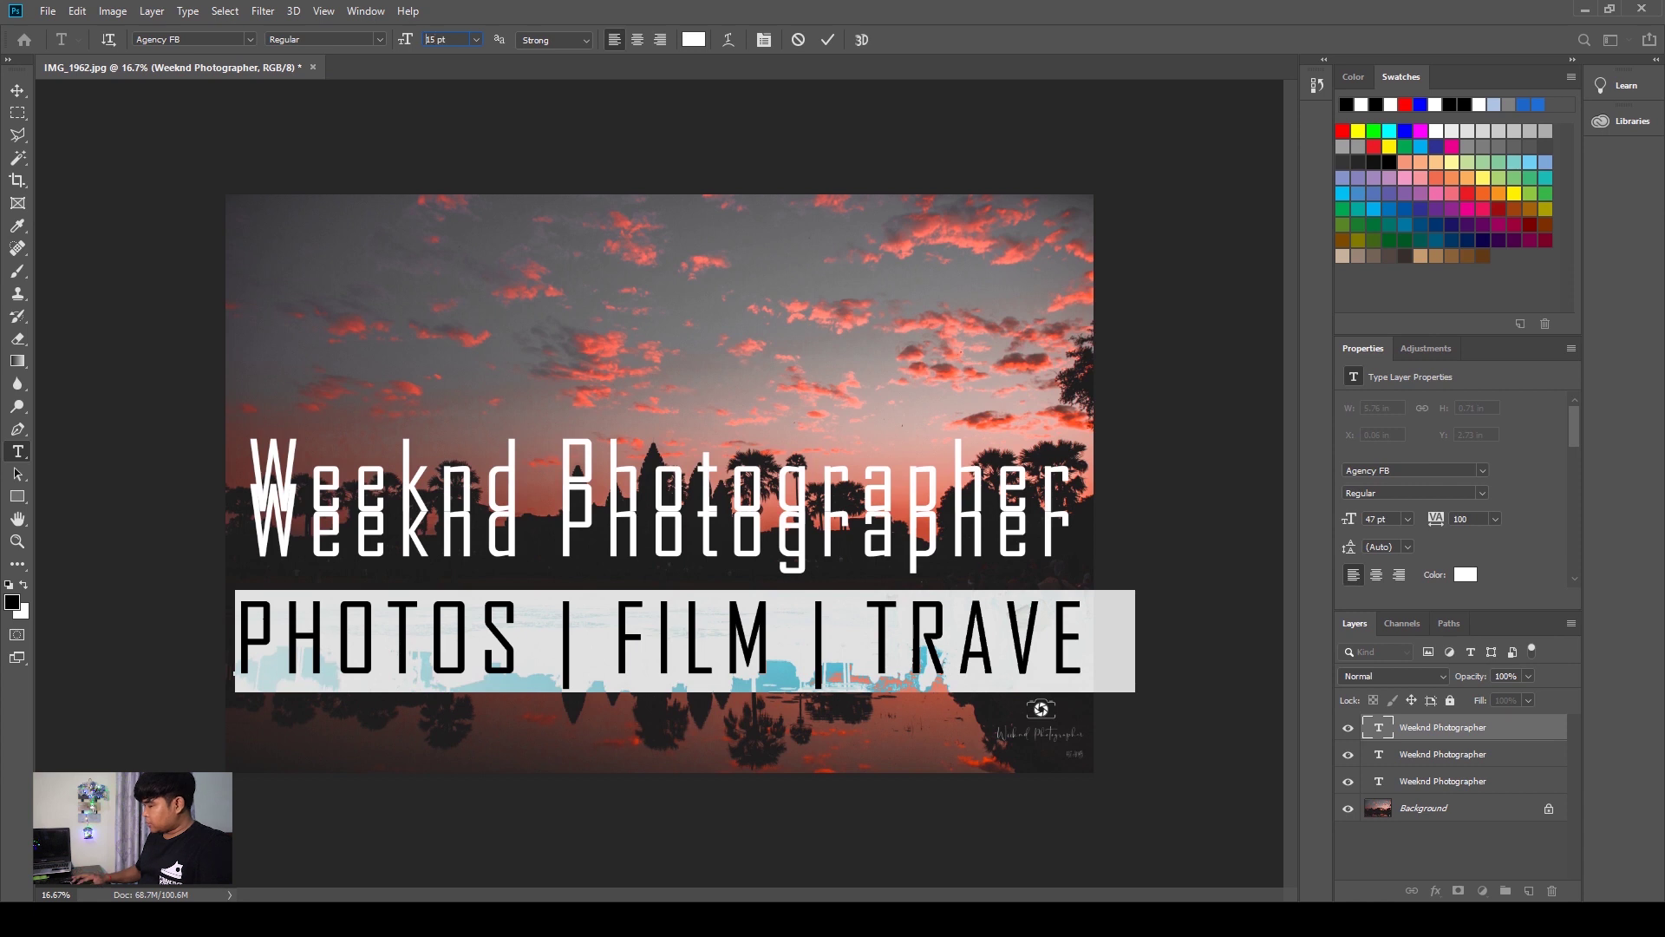
text(5)
key(Return)
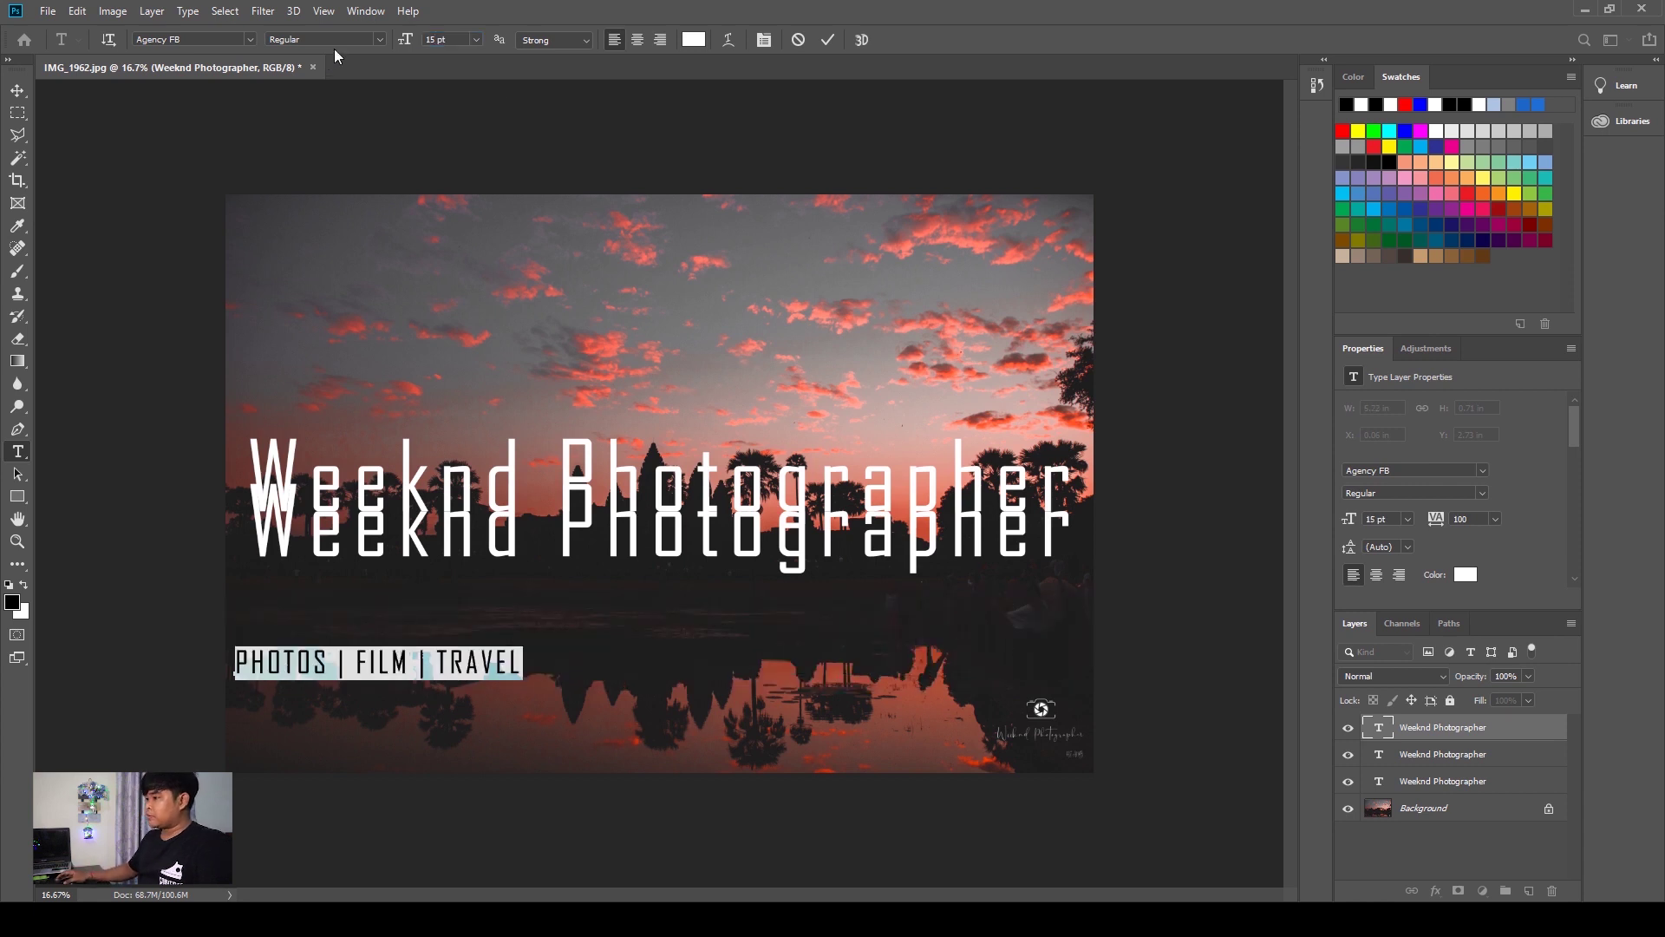
click(828, 39)
key(v)
drag(510, 666, 799, 614)
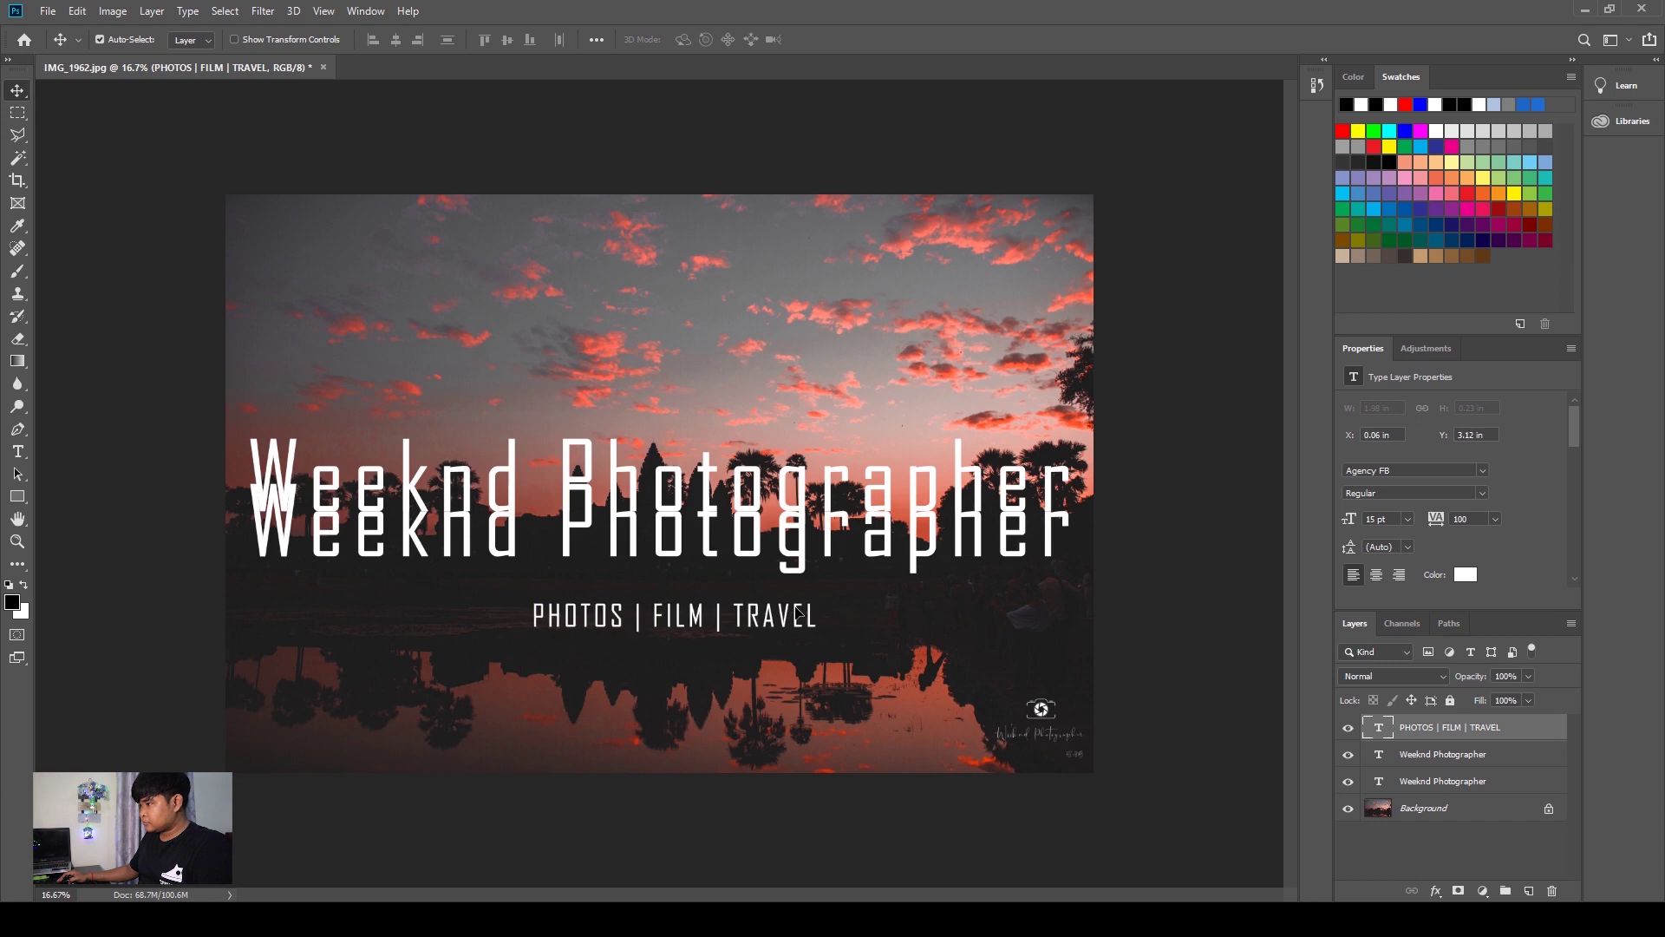
- Delete the extra overlapping title copy and centre the "PHOTOS | FILM | TRAVEL" line under the remaining title
drag(768, 534, 757, 512)
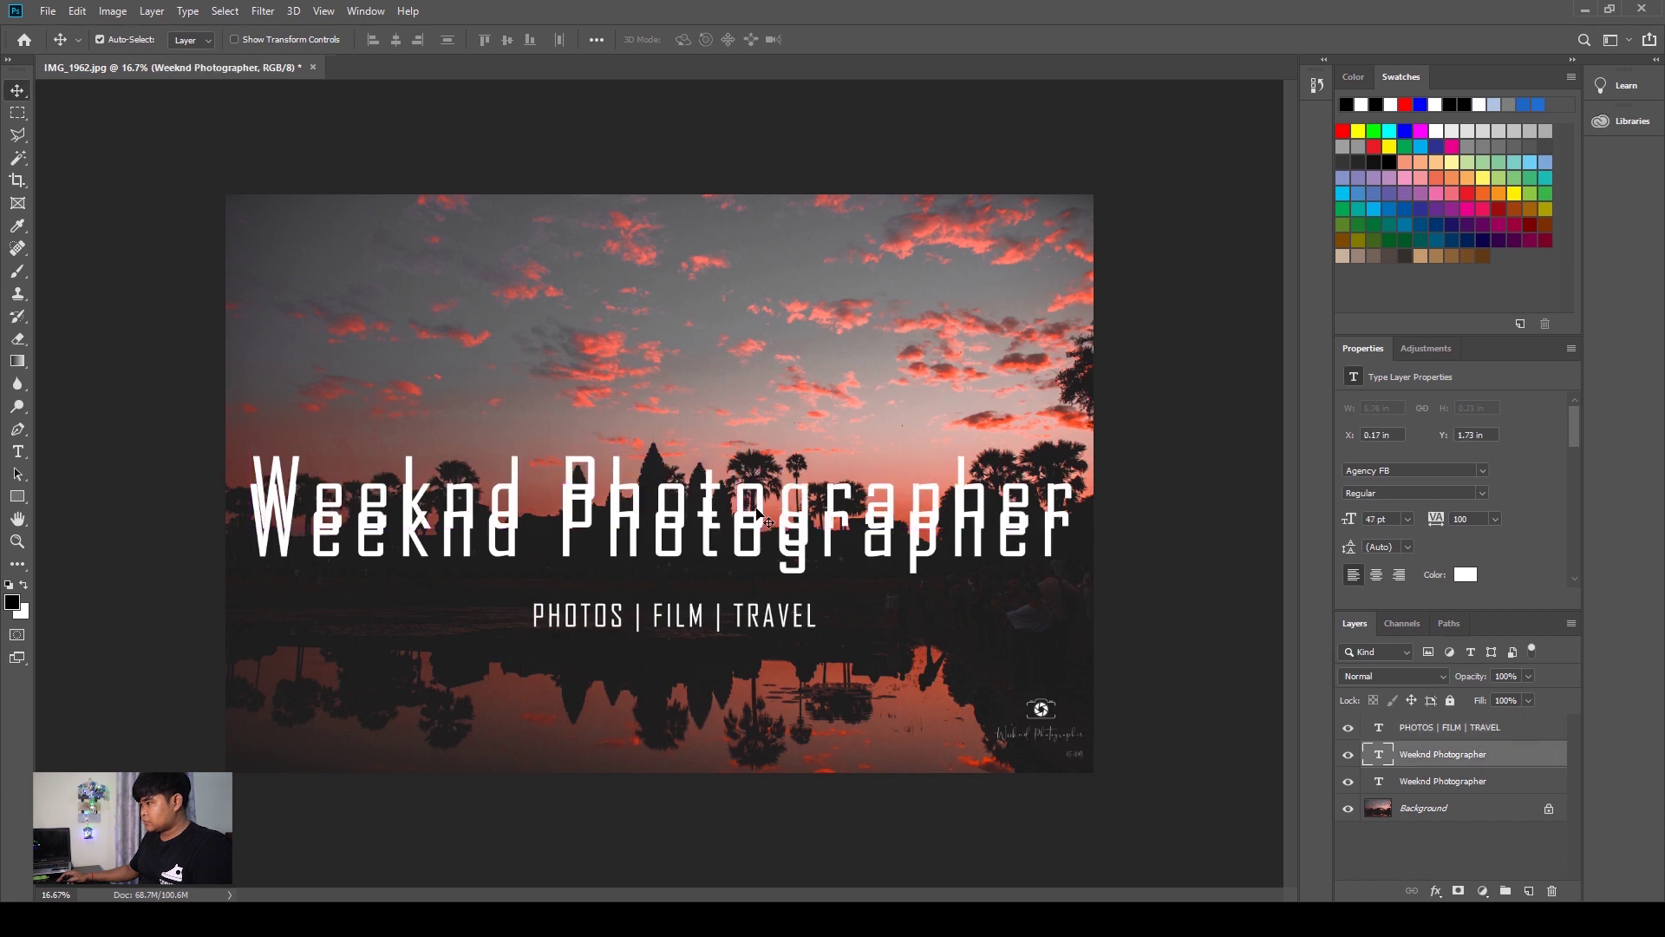
key(Delete)
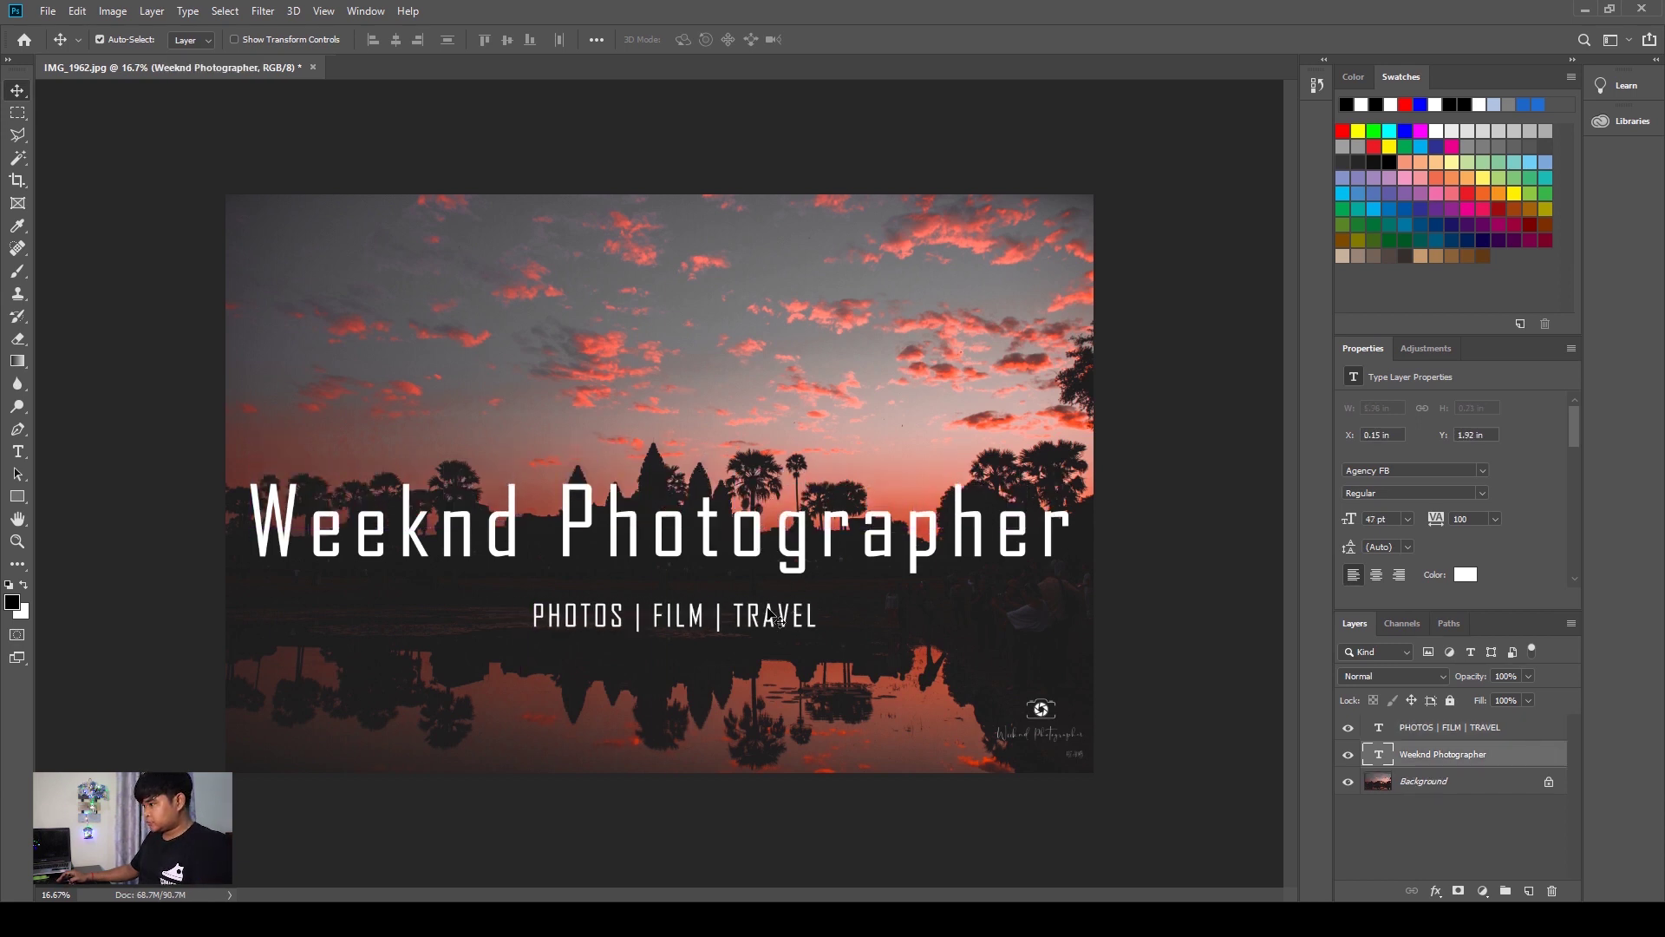
drag(793, 616, 781, 604)
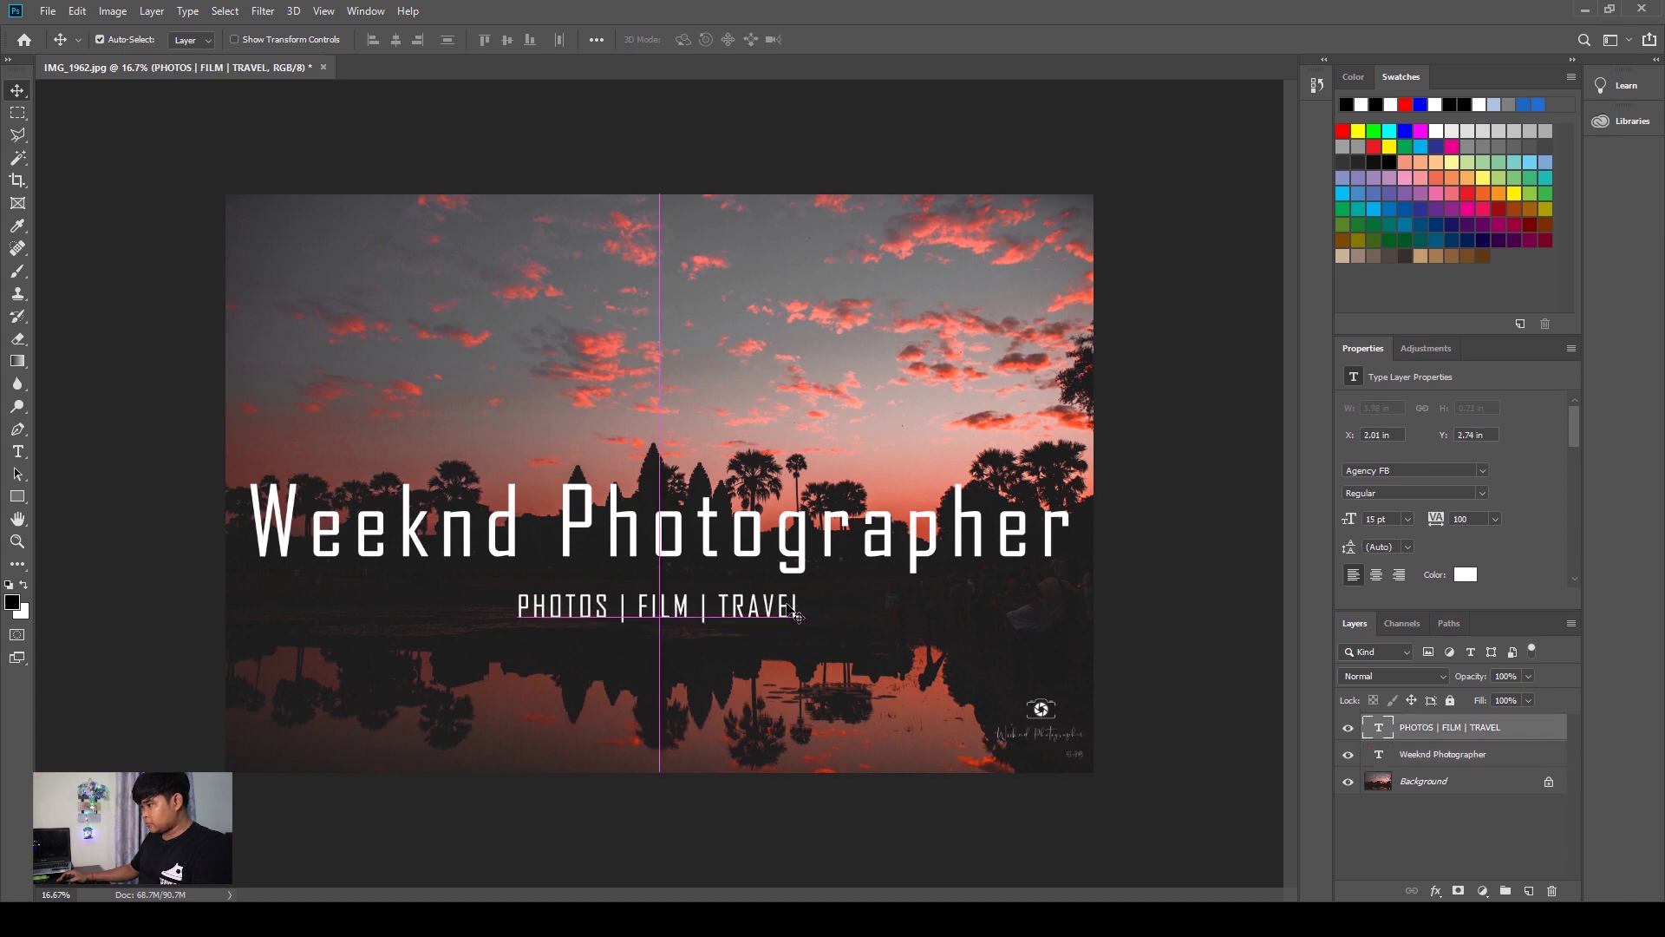
- Append "| LIFESTYLE" to the "PHOTOS | FILM | TRAVEL" tagline and centre it again under the title
double_click(781, 604)
key(Right)
text(|)
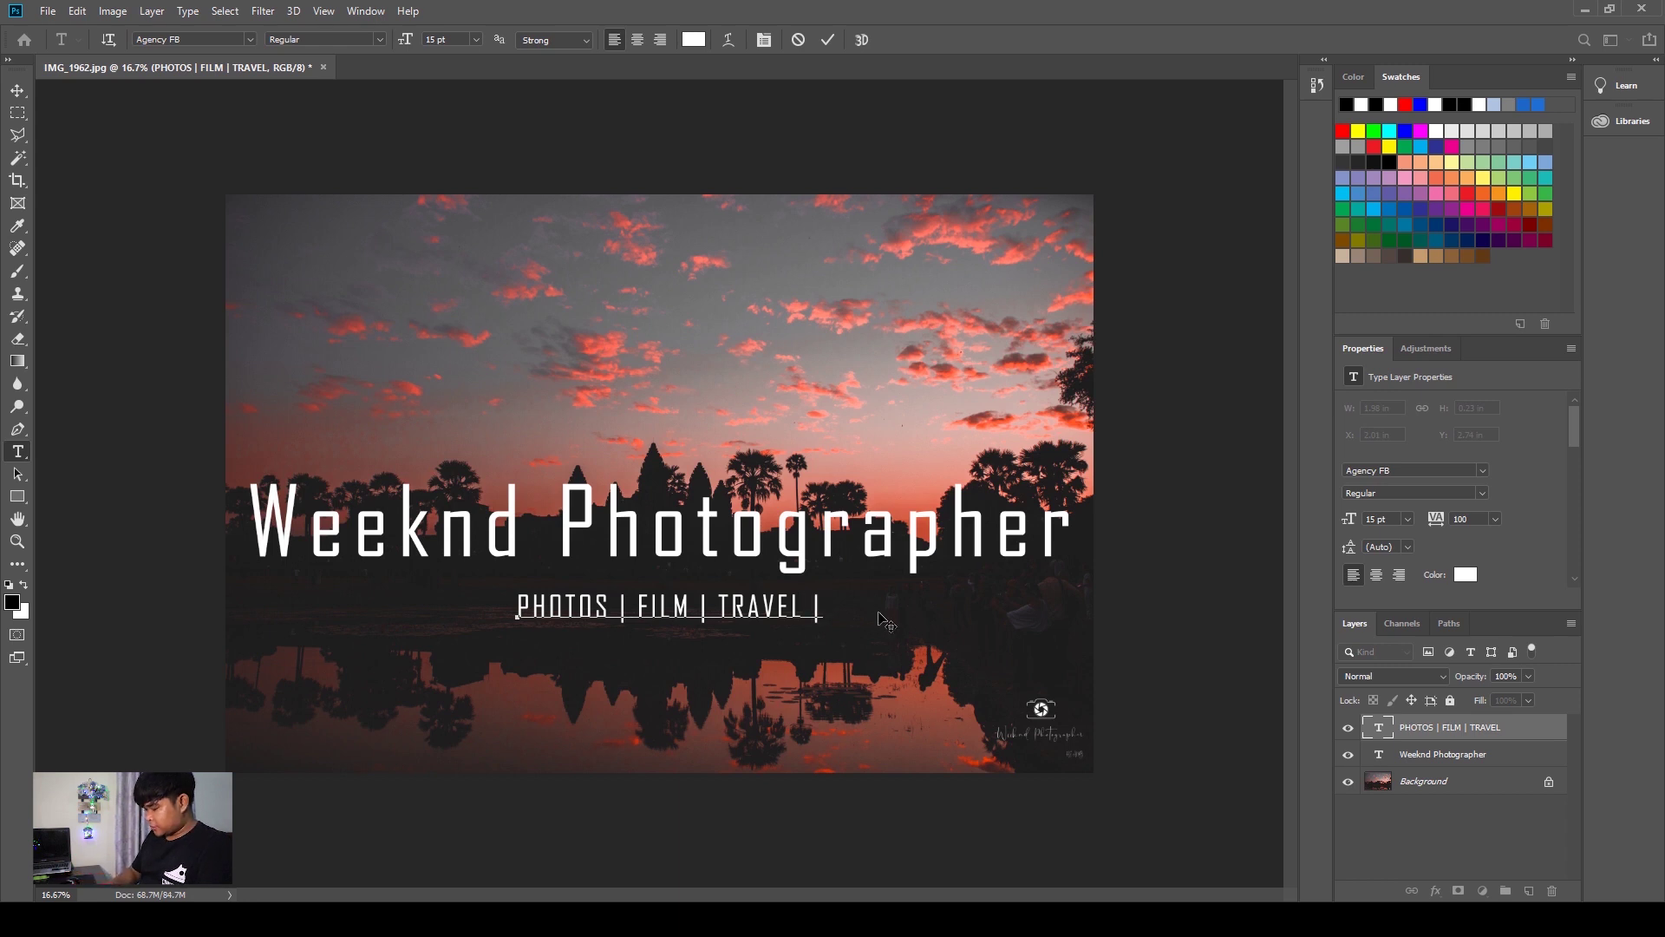
text( LIFESTYLE)
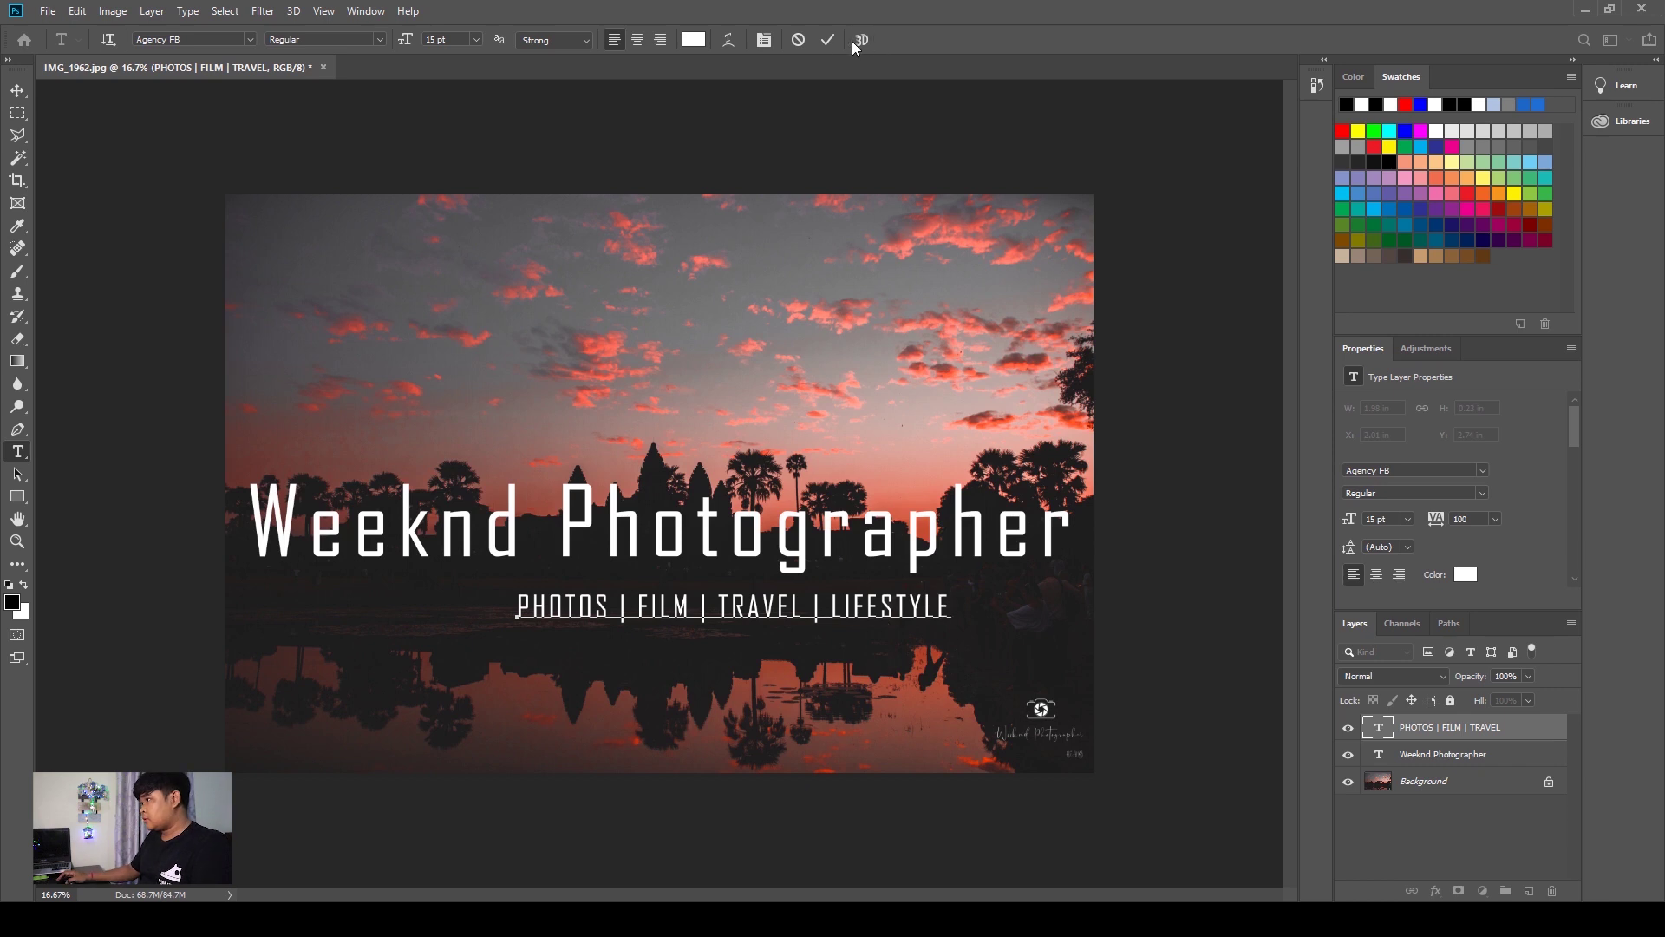
click(17, 90)
drag(877, 614, 828, 594)
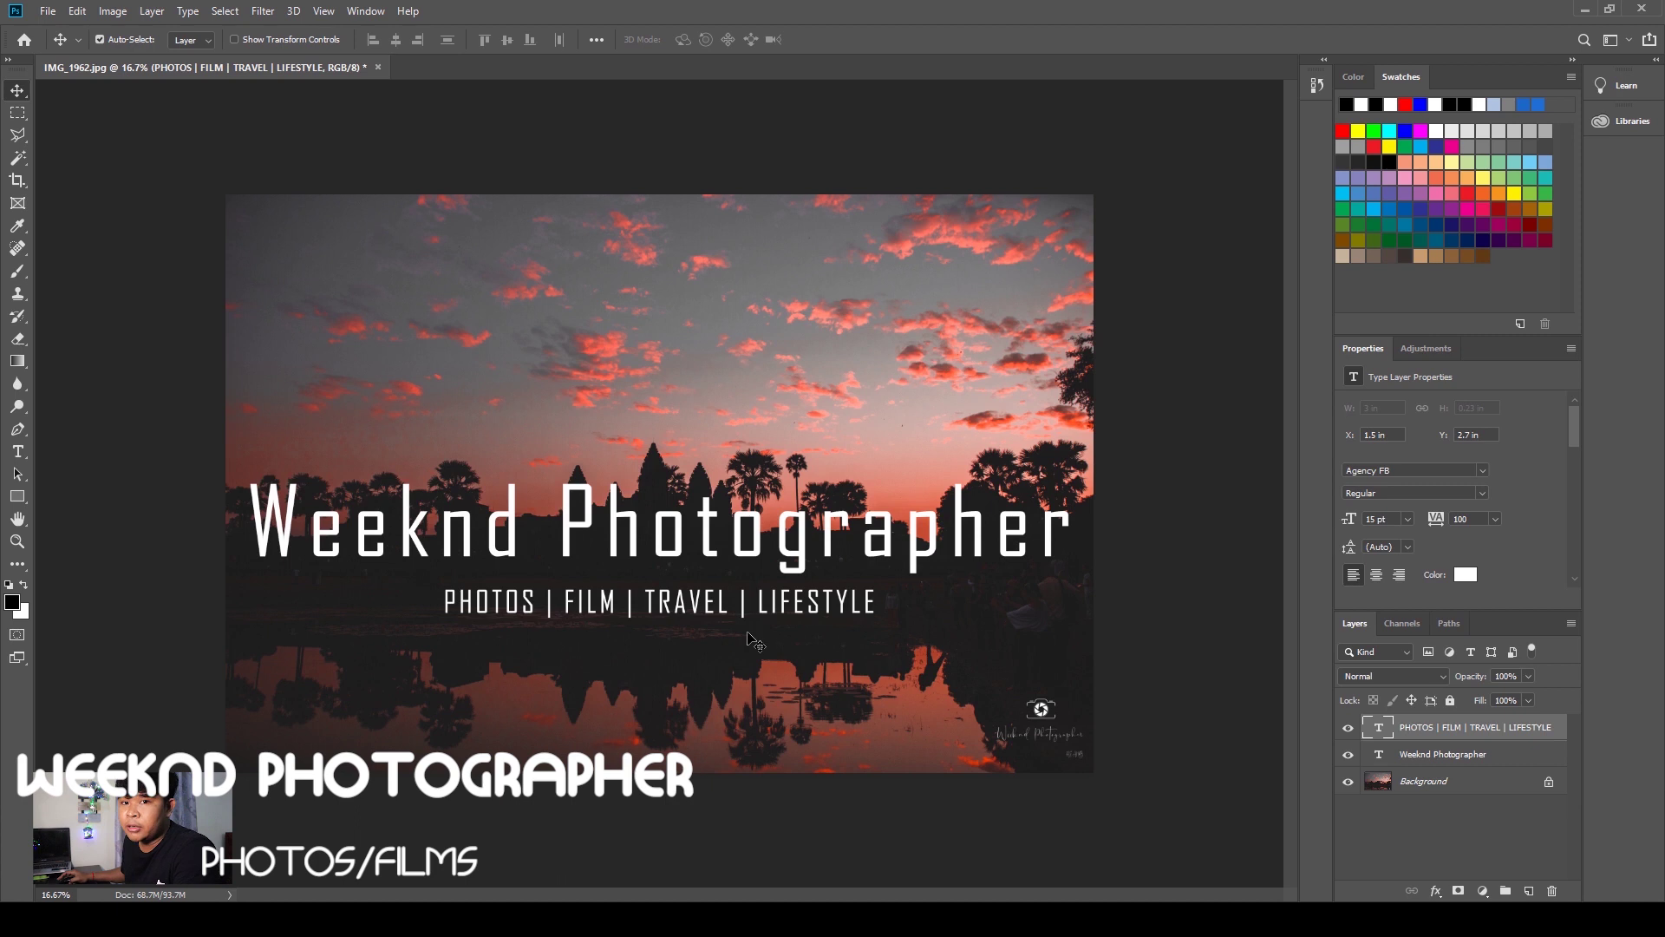
- Change the text colour of the whole tagline to black
double_click(724, 610)
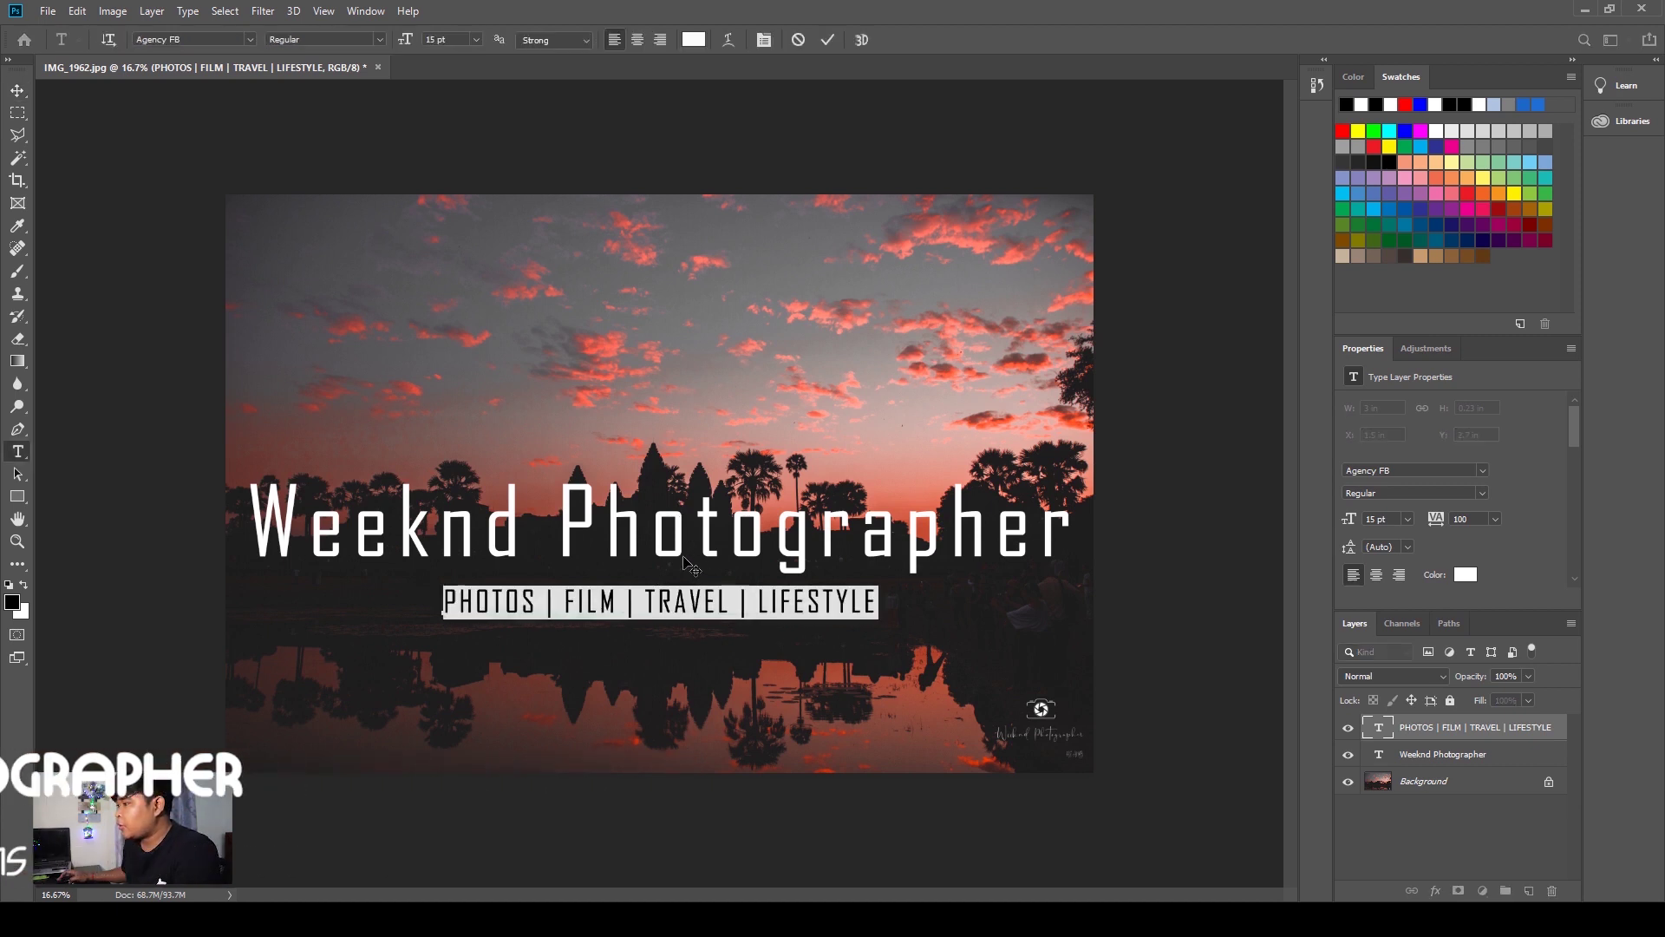
key(ctrl+h)
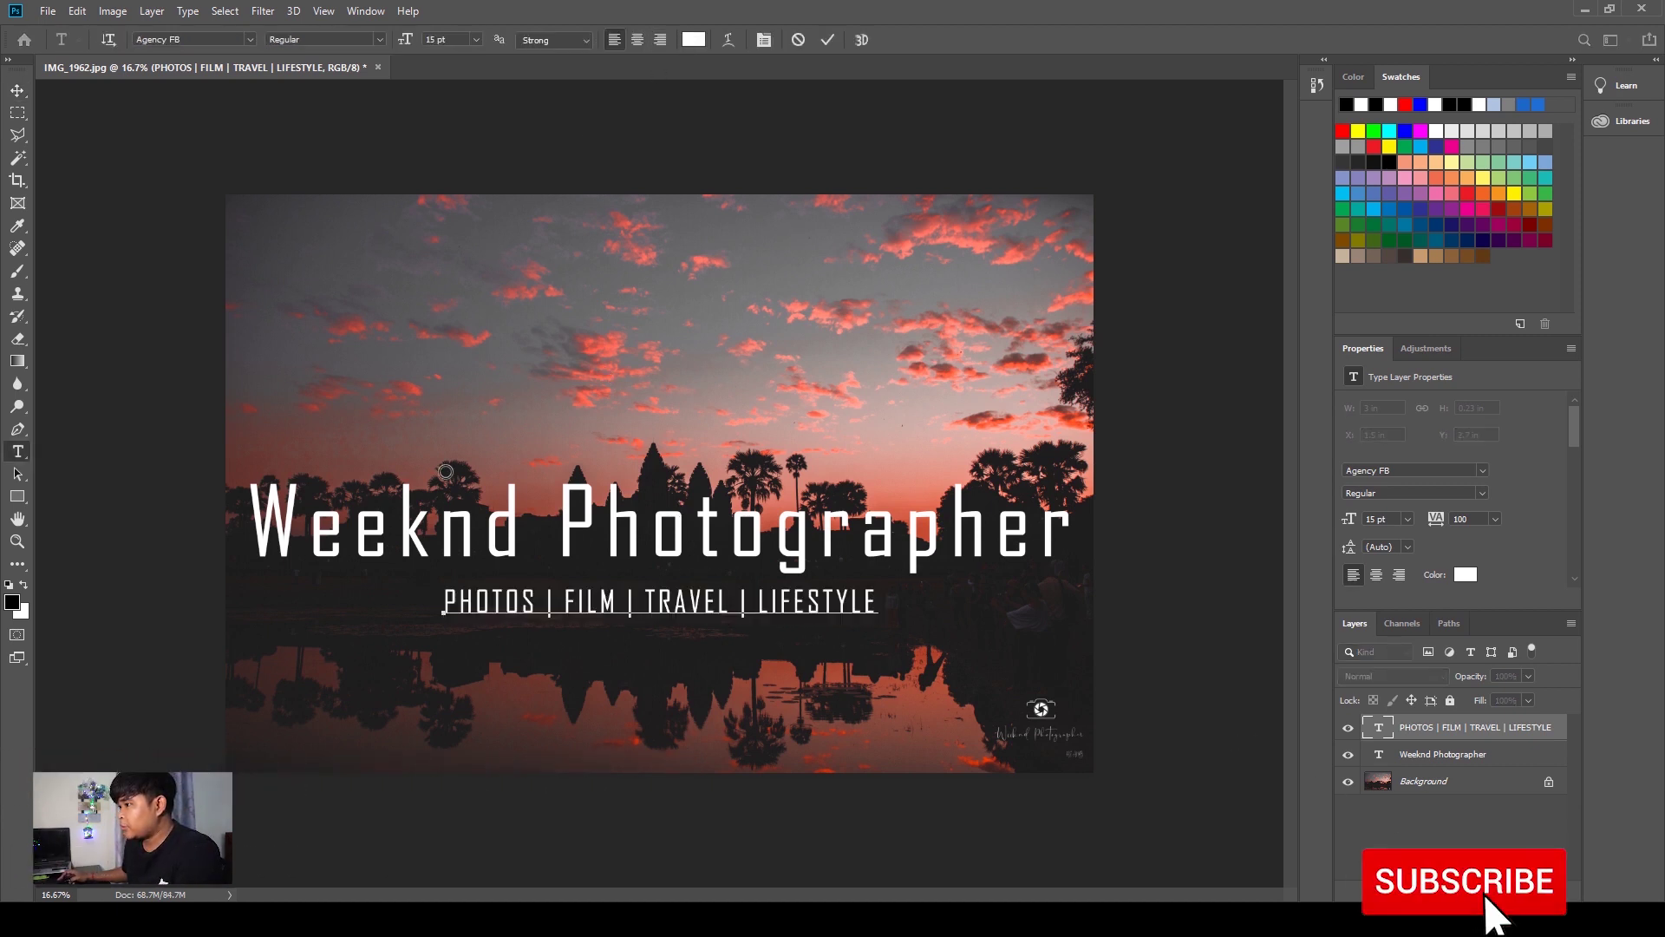
key(alt+BackSpace)
key(ctrl+h)
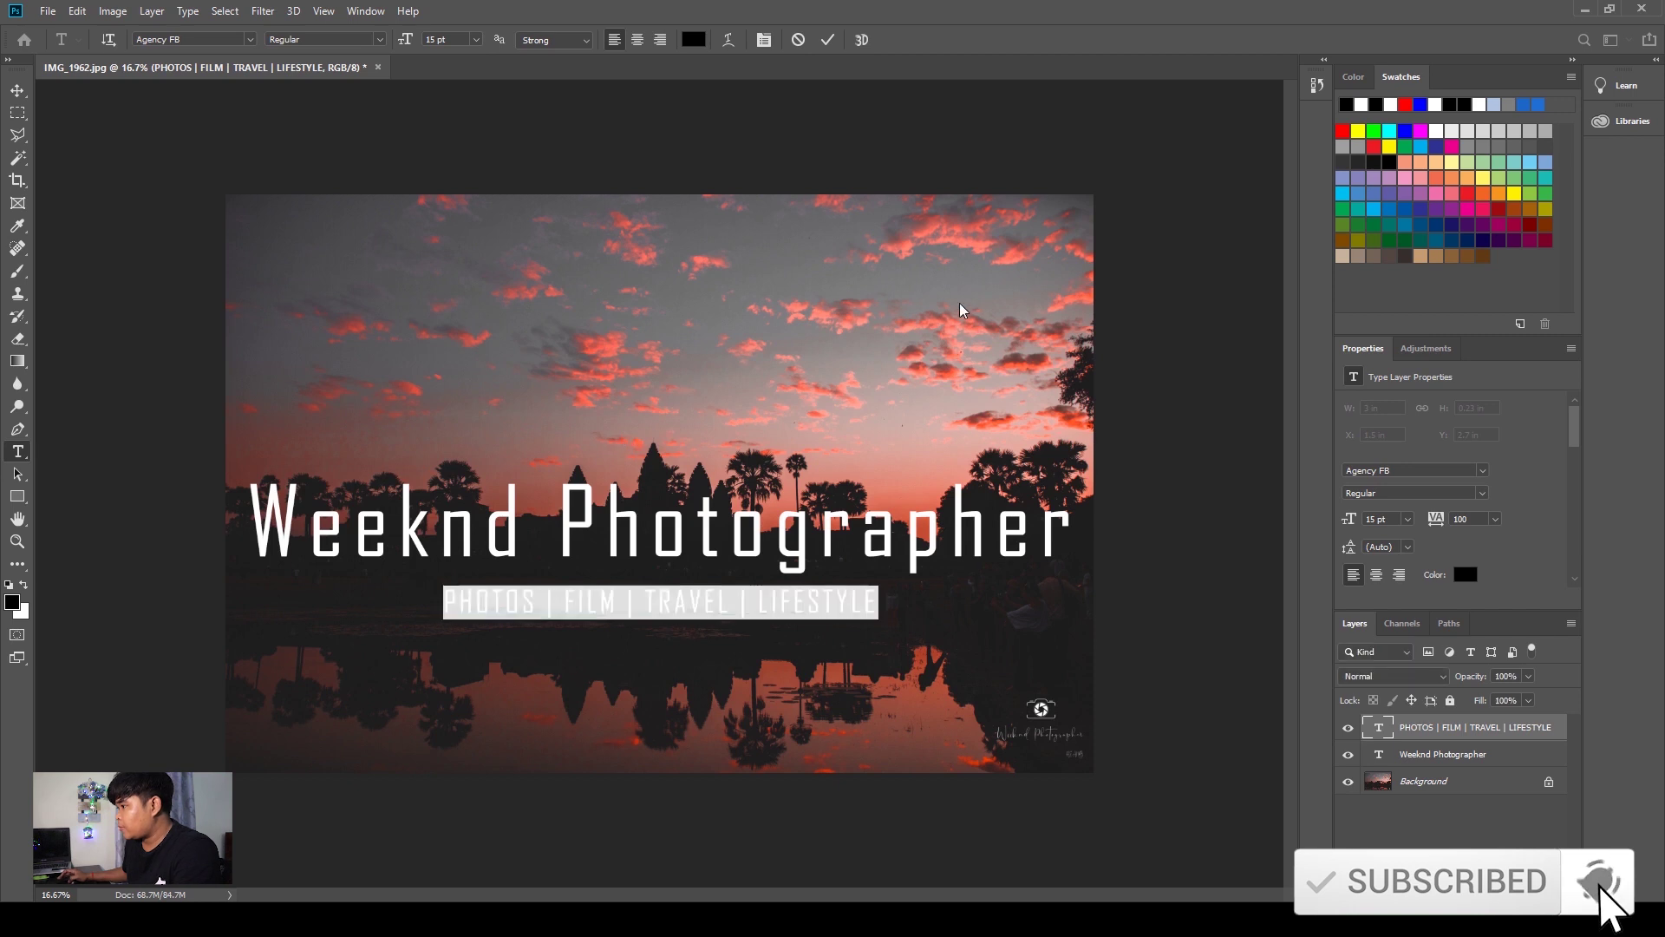
click(830, 41)
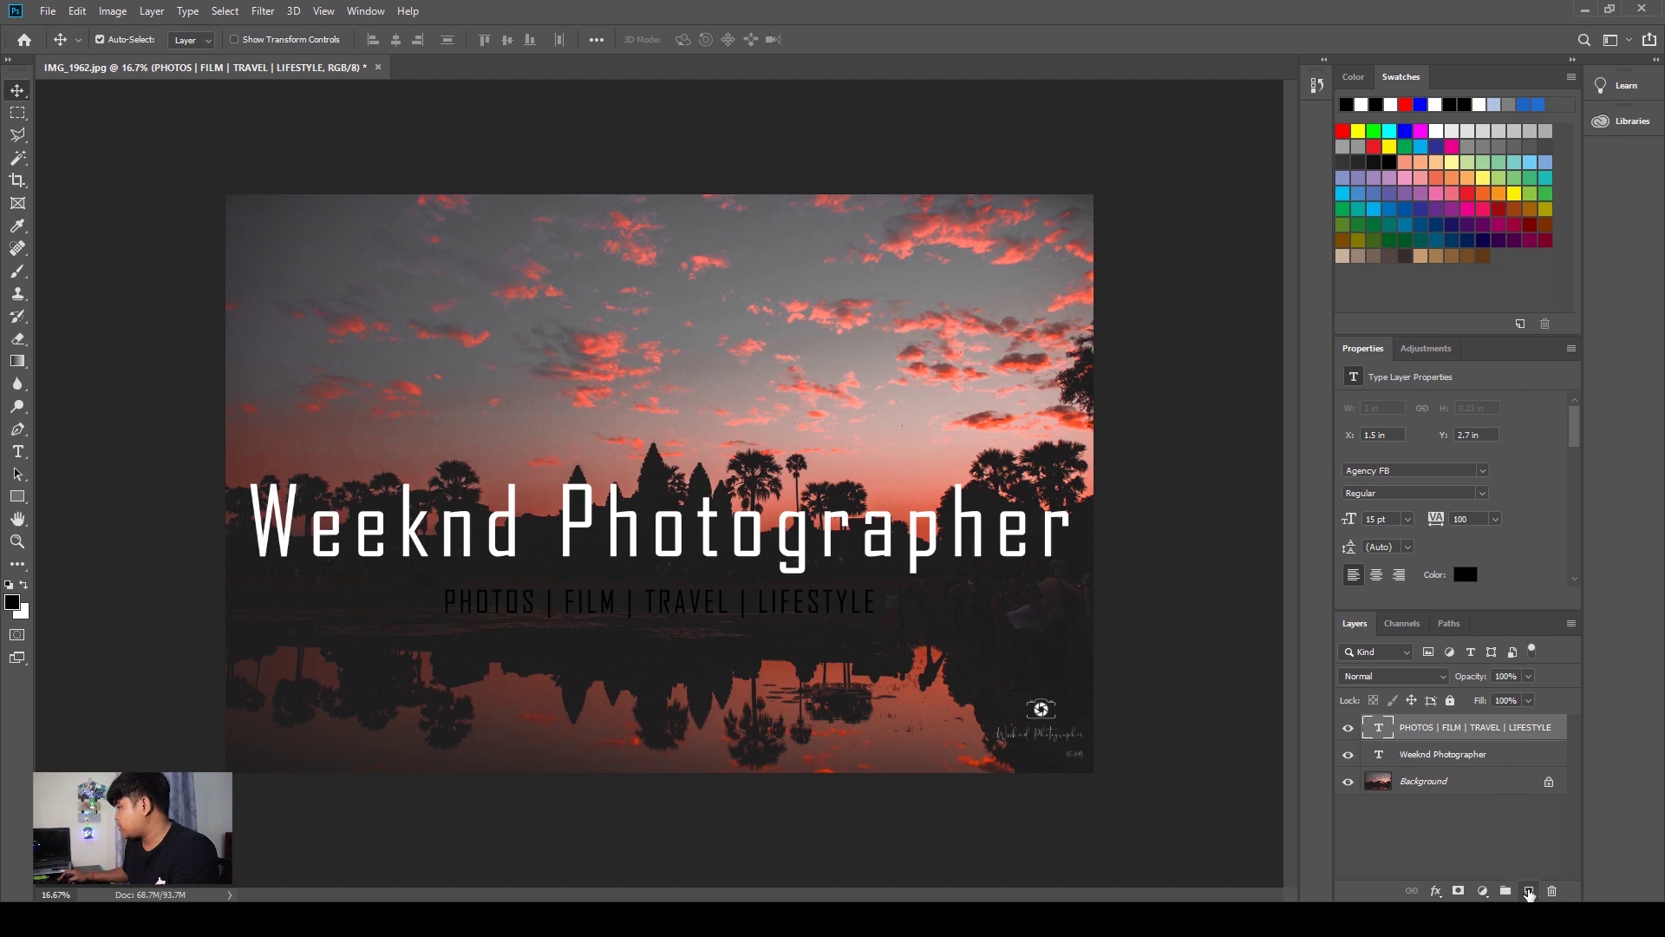
click(1527, 891)
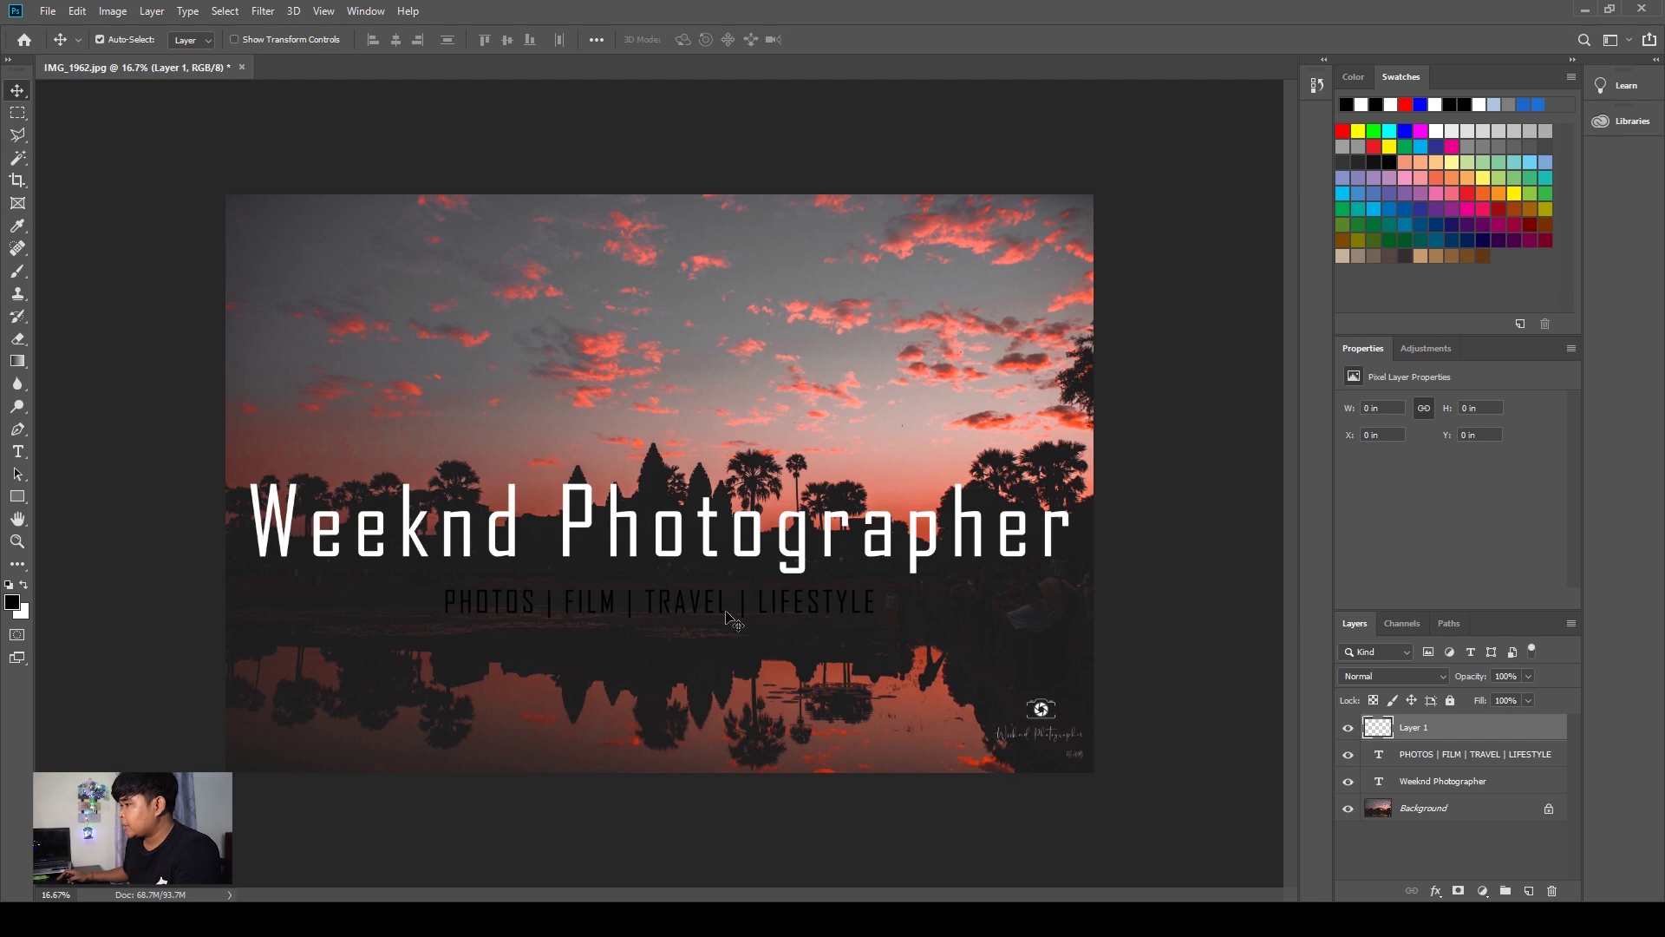
click(1440, 864)
key(ctrl+z)
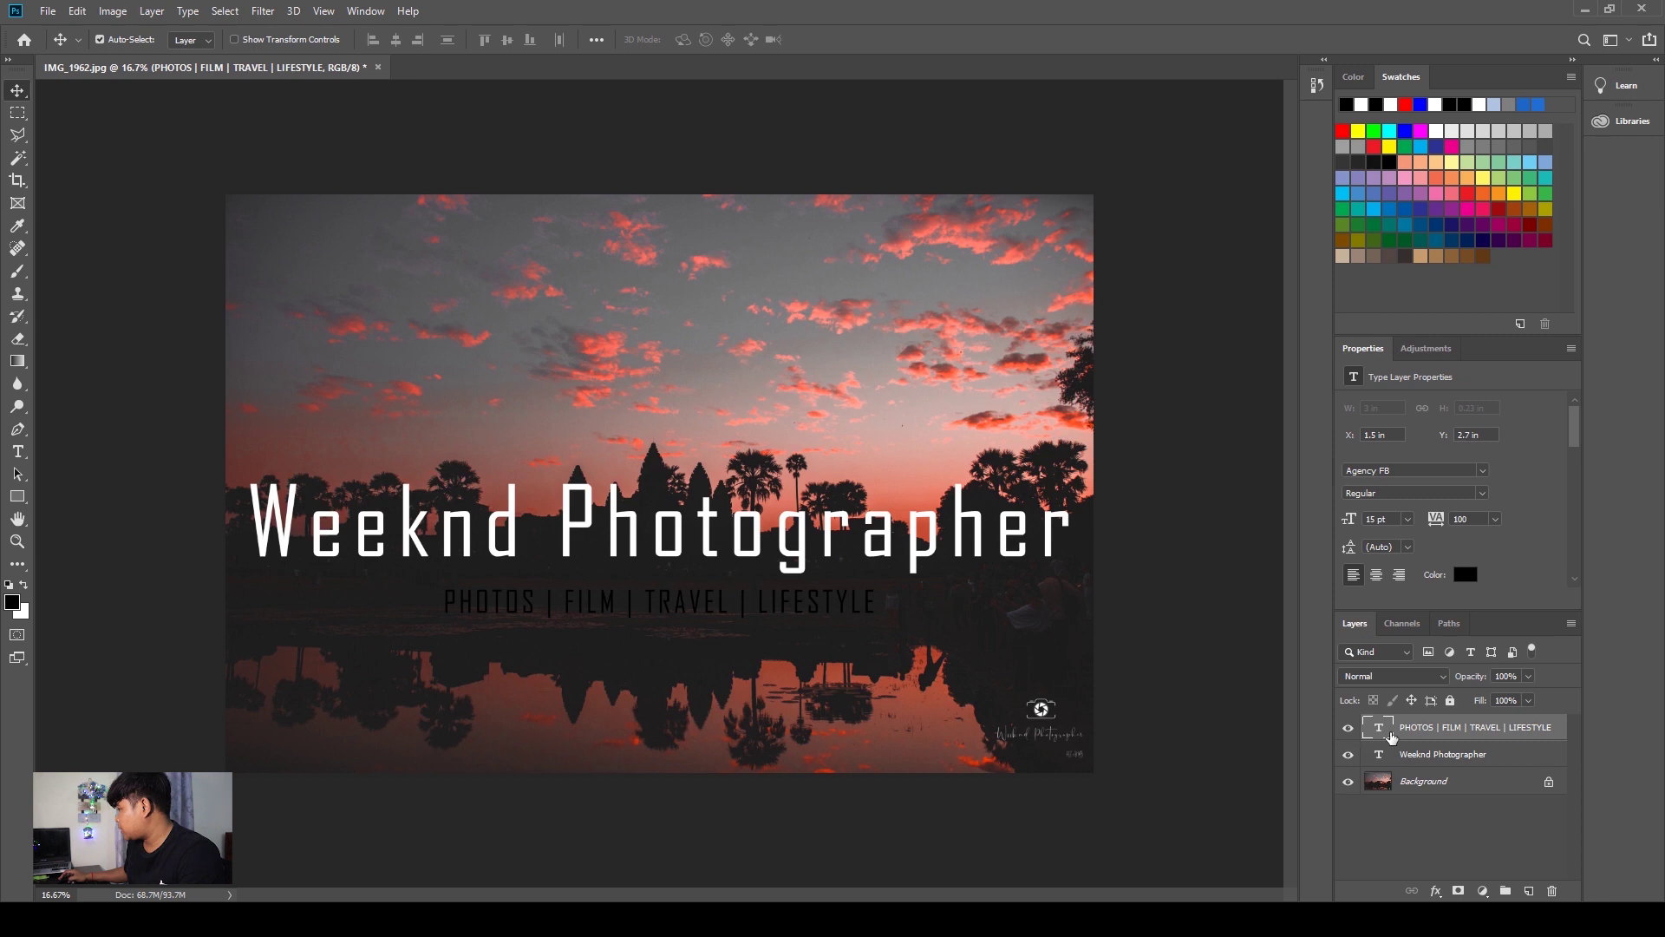
- On a new layer, select a rectangle of about 3.09 × 0.31 in around the tagline and fill it with white
click(1529, 891)
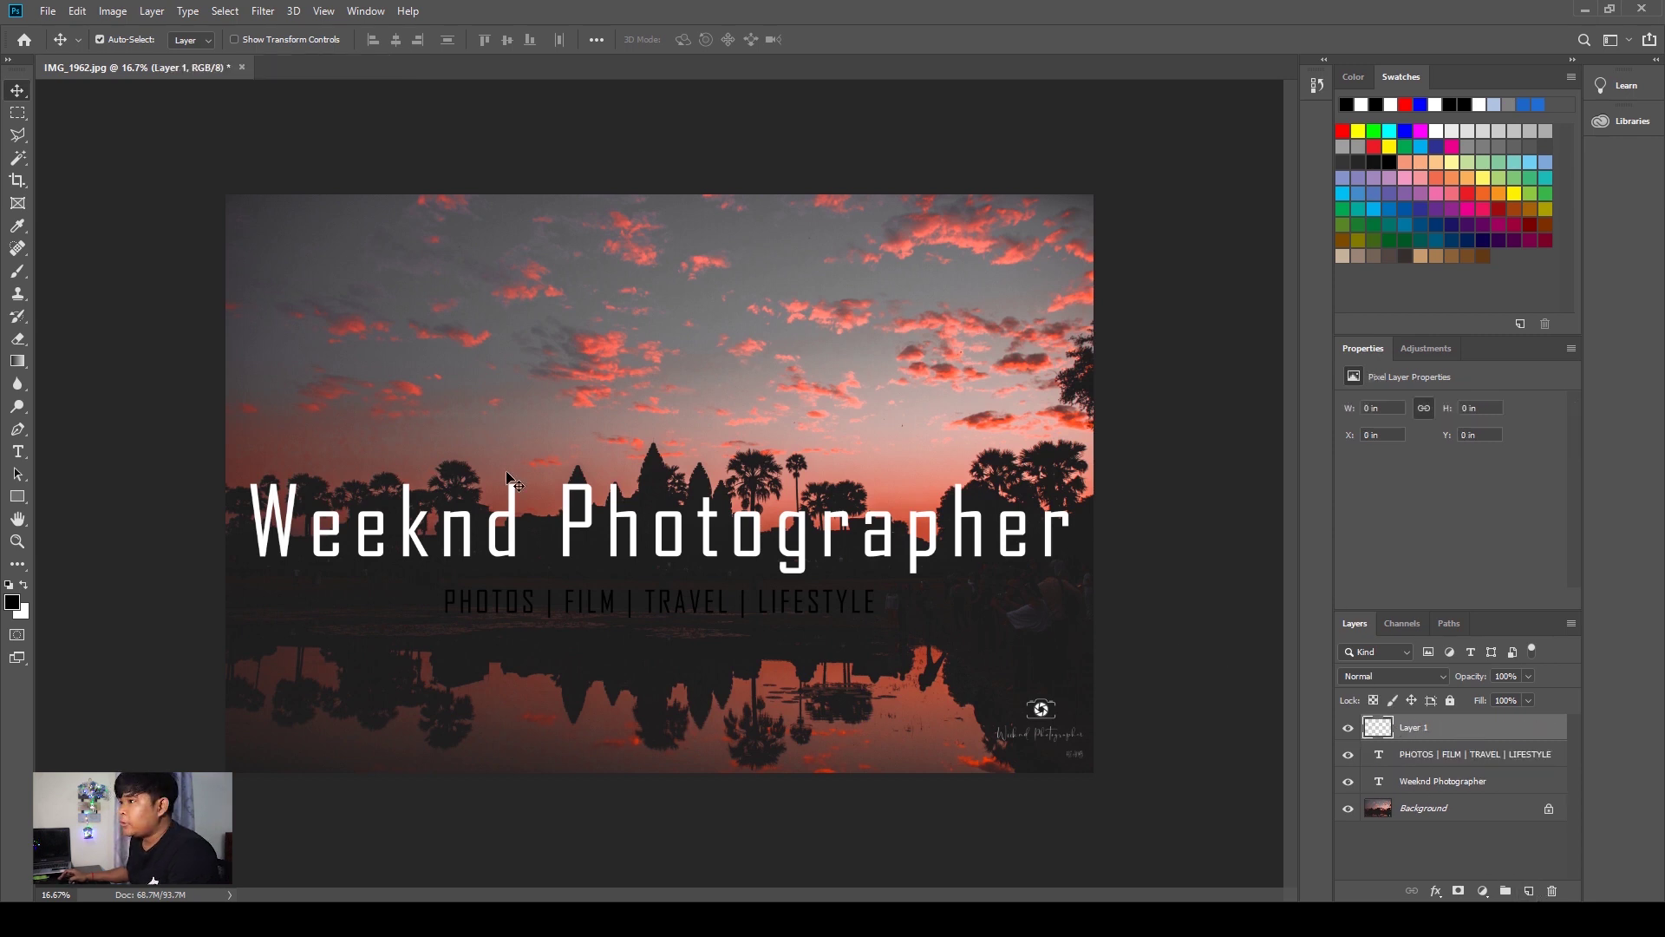
click(17, 114)
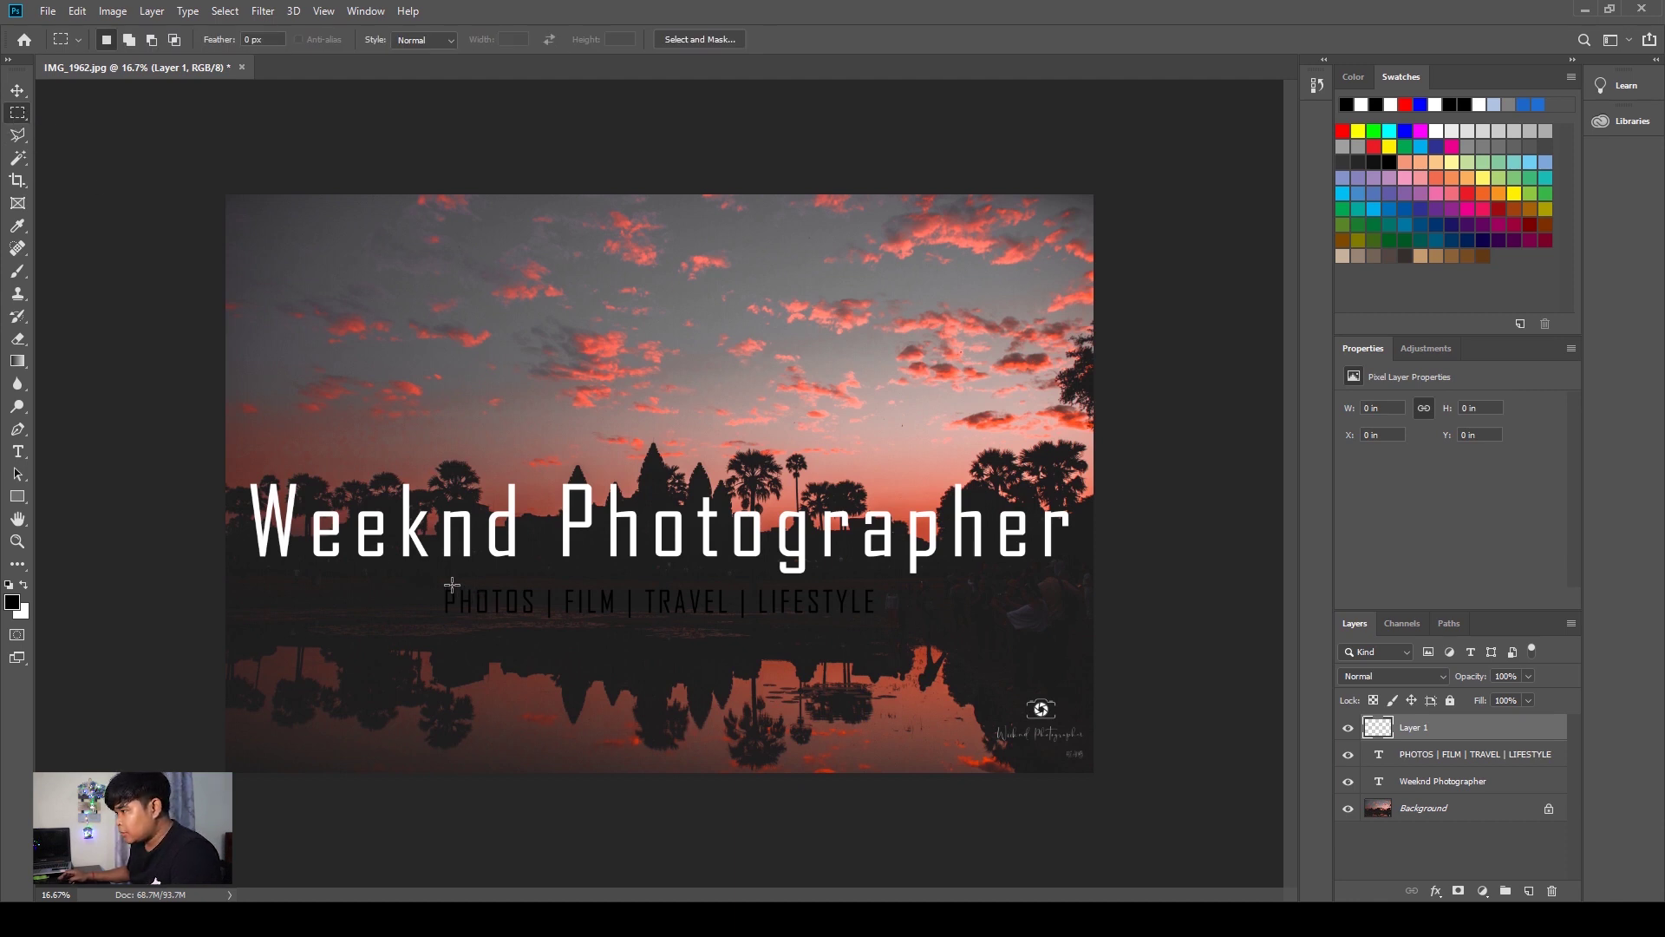
drag(436, 580, 883, 622)
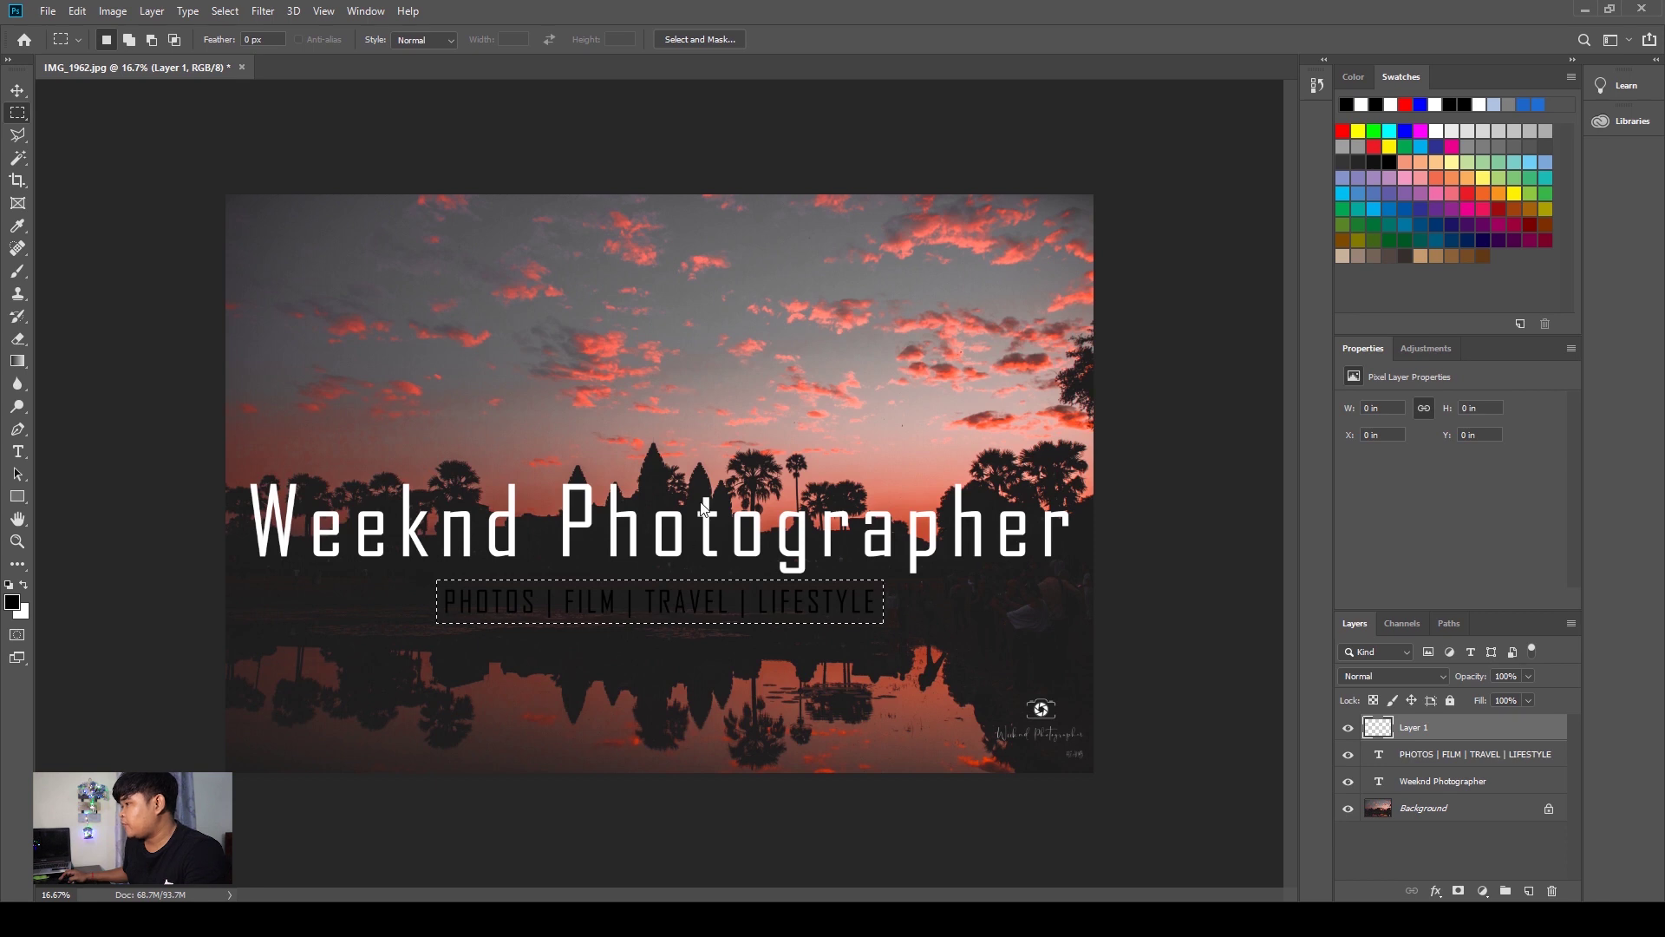
key(i)
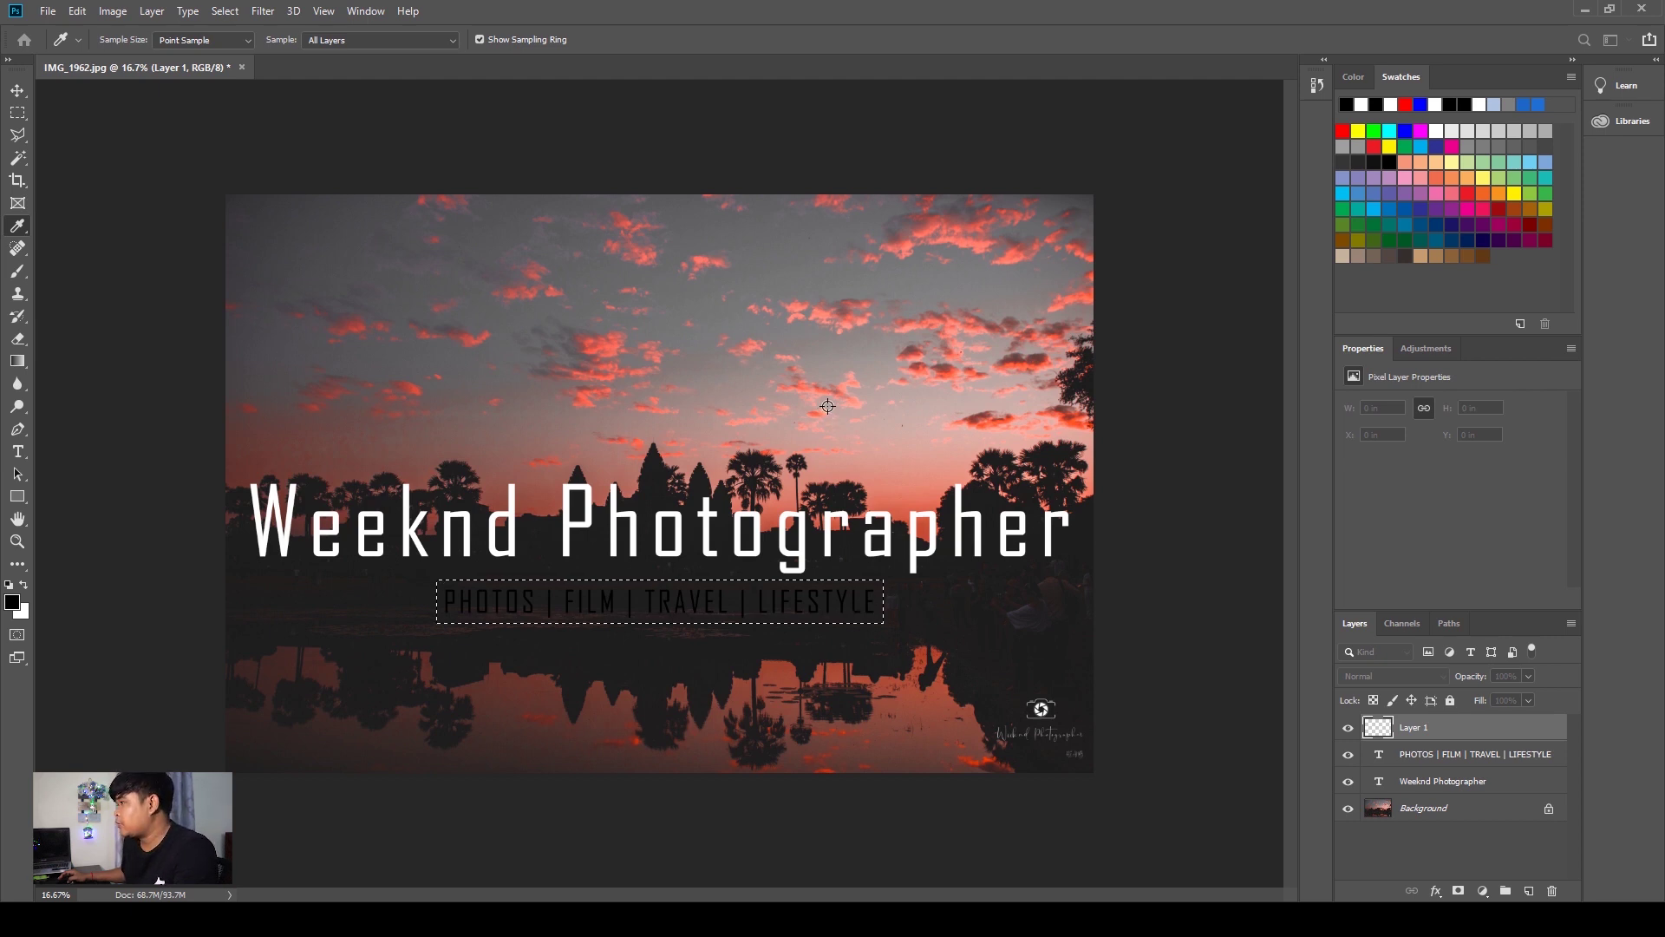
key(m)
key(ctrl+BackSpace)
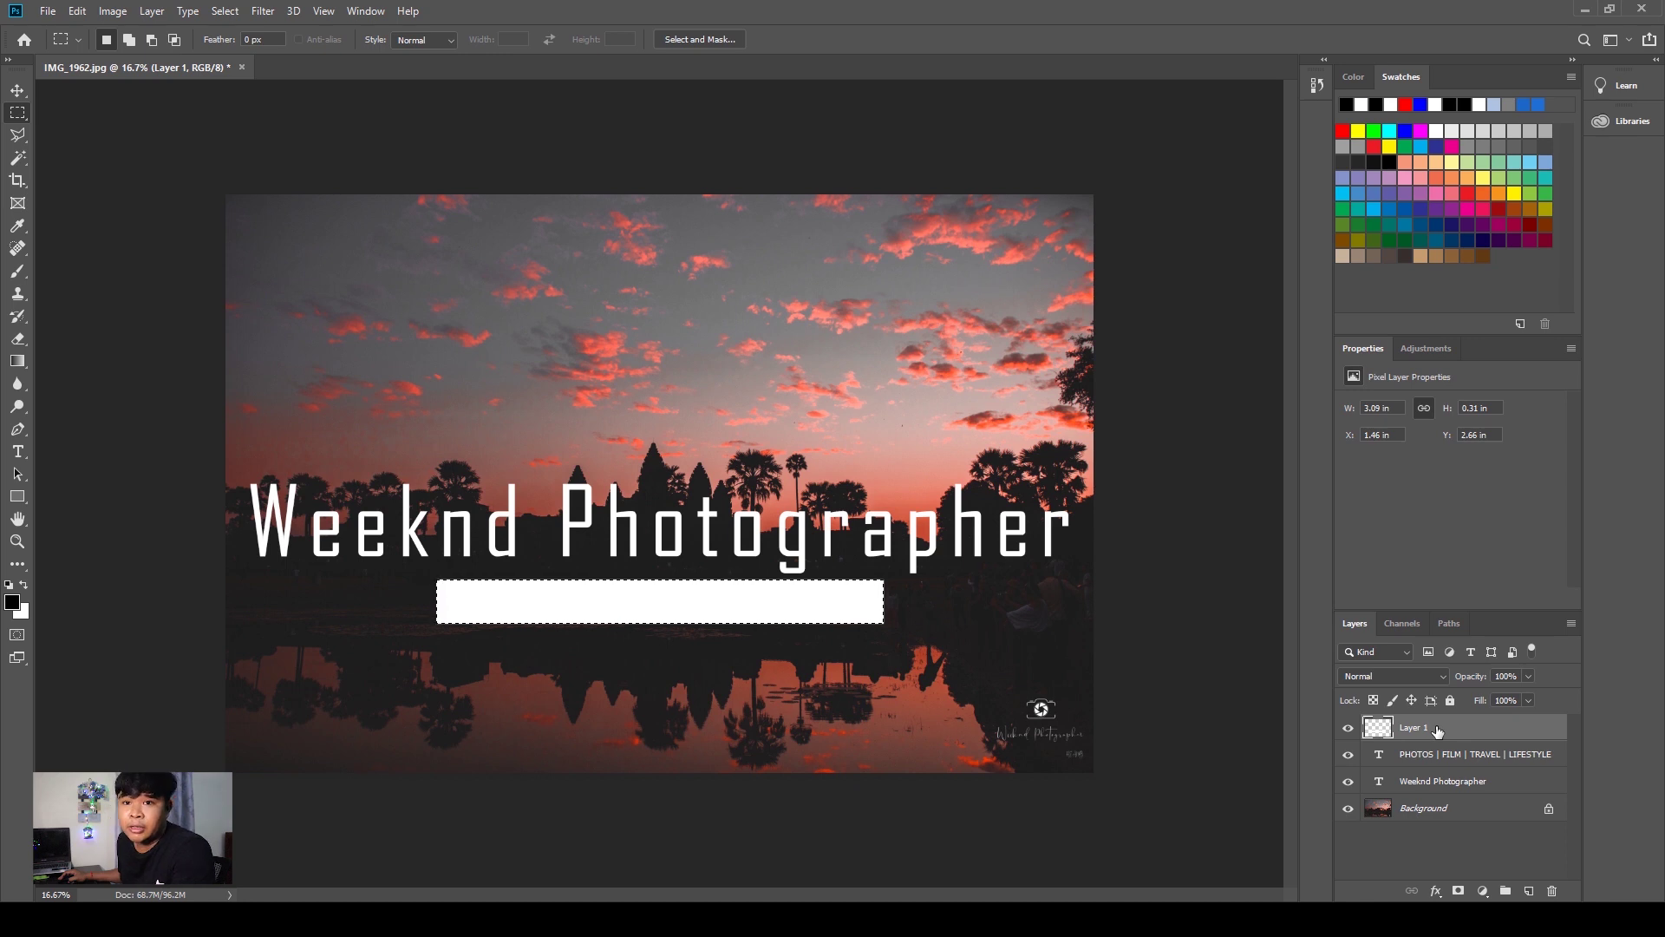
- Move the white rectangle's layer below the tagline's text layer and clear the selection
drag(1437, 731, 1437, 757)
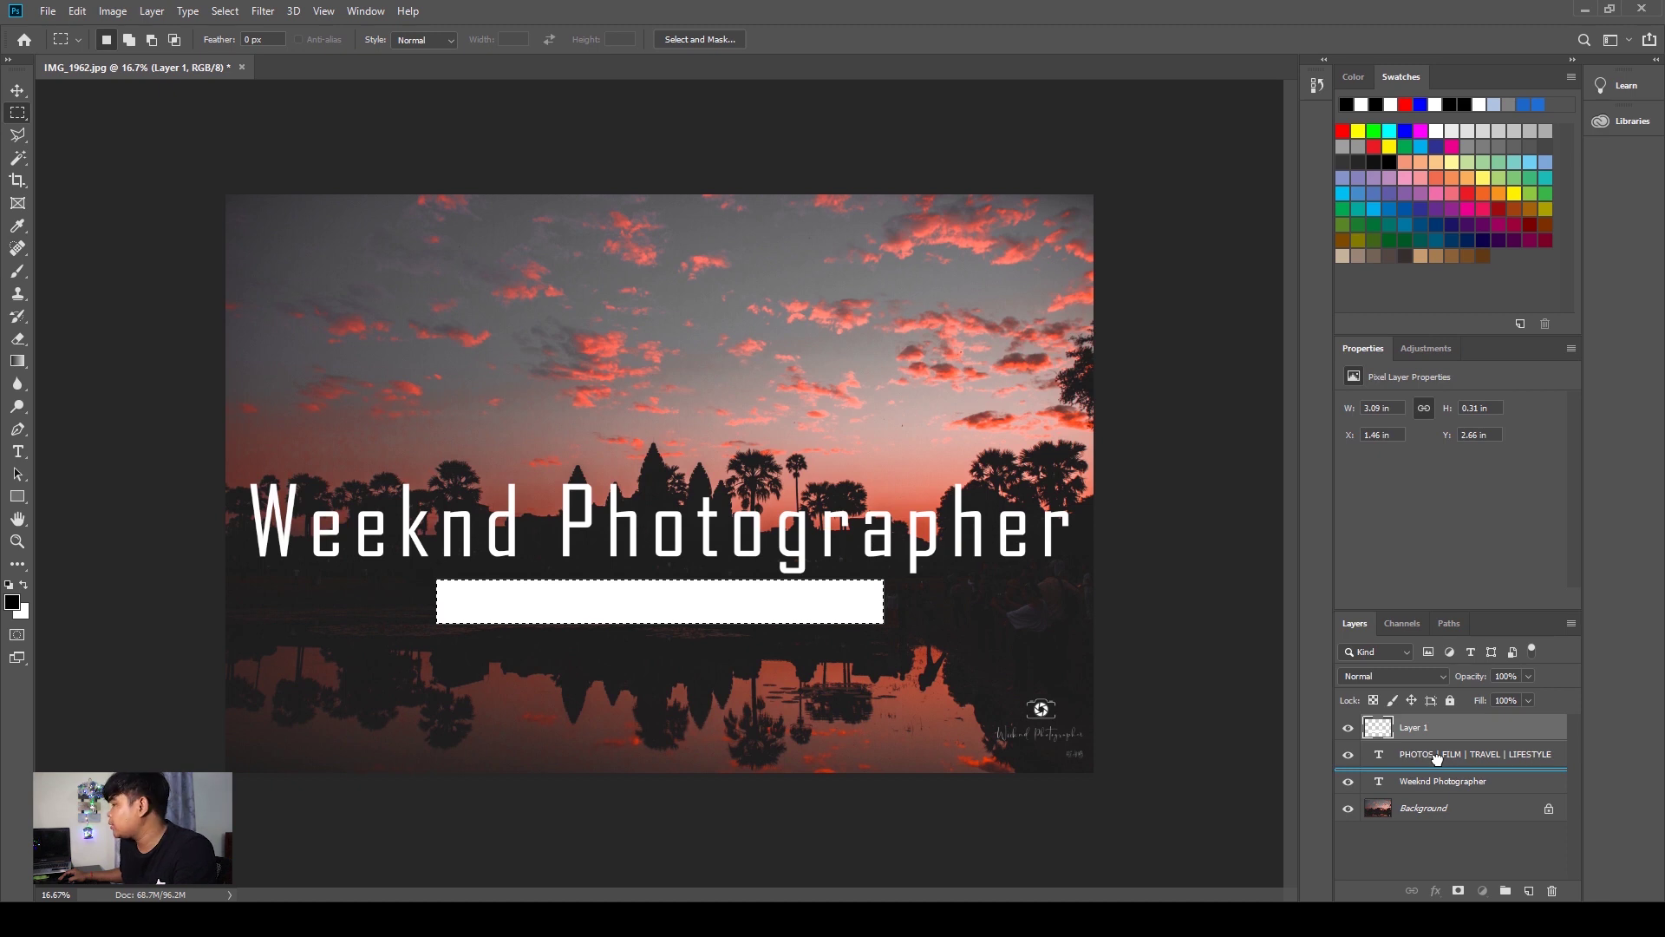
drag(1437, 757, 1437, 759)
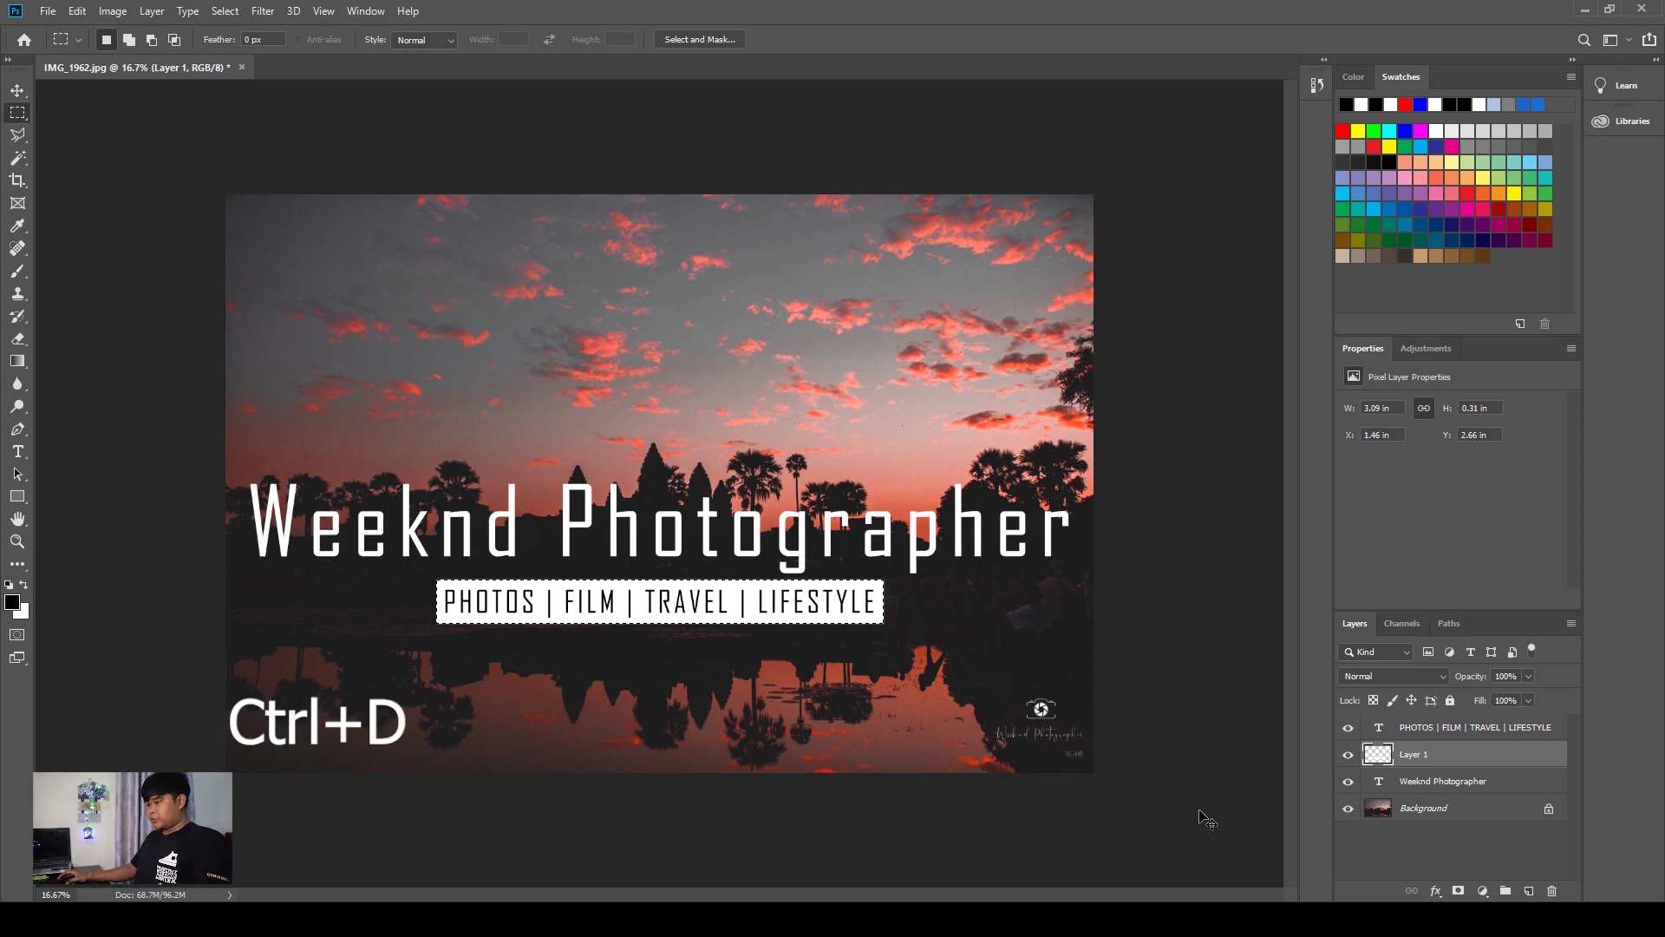
key(ctrl+d)
click(18, 91)
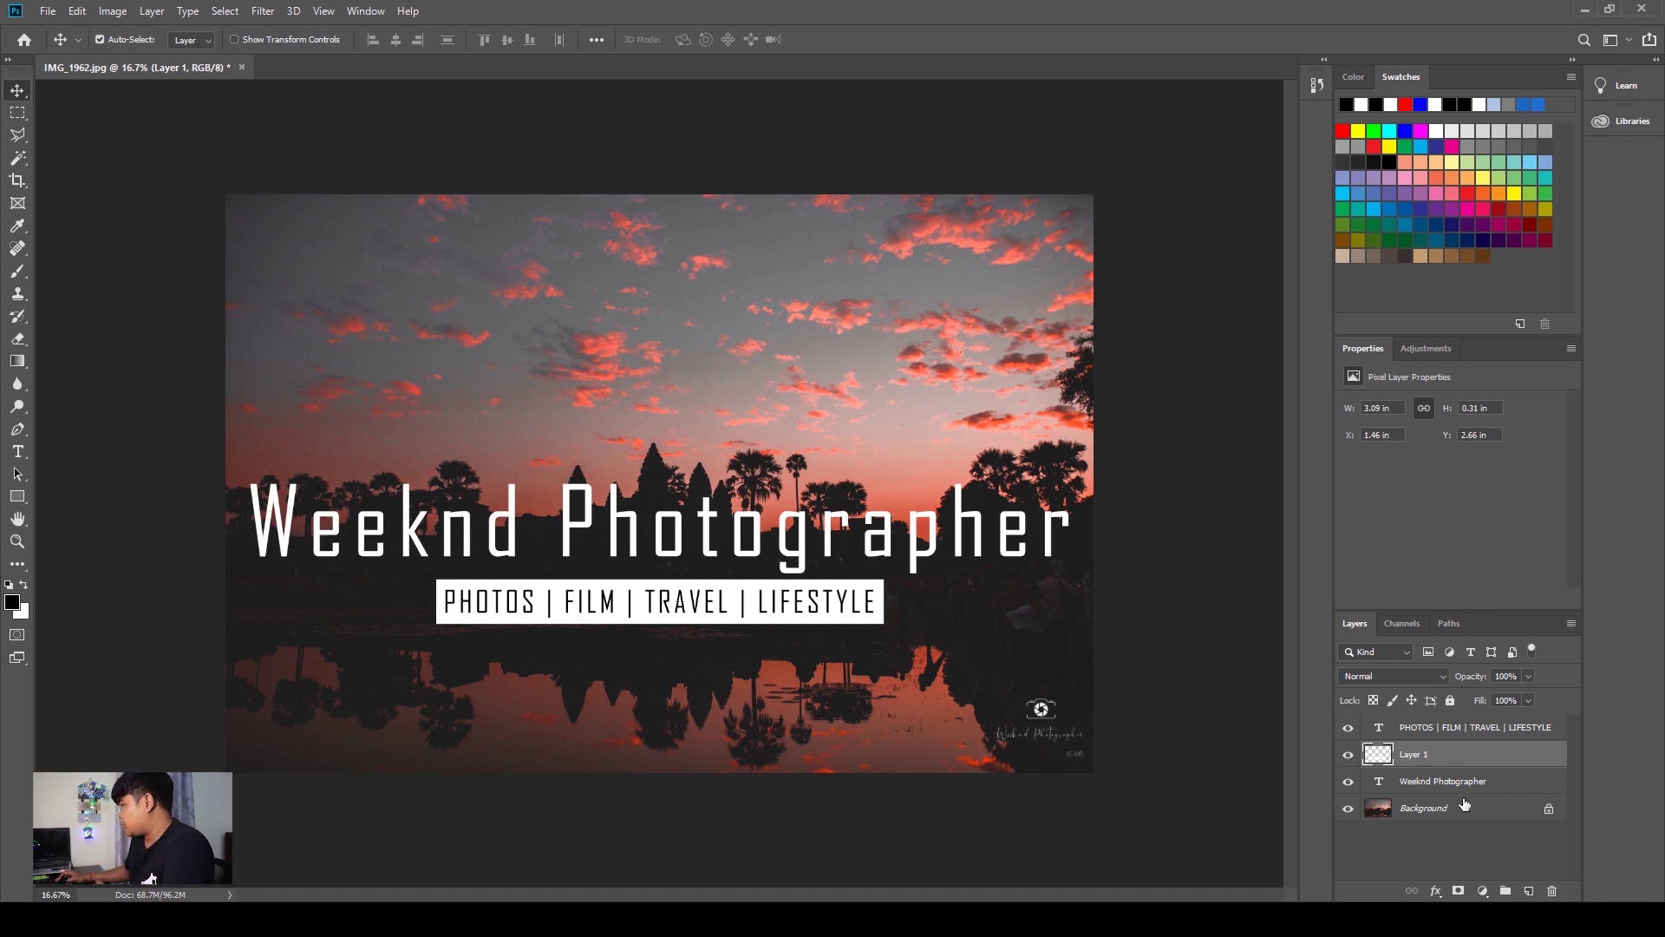
- Unlock the Background photo layer so it becomes a regular layer
click(1517, 815)
click(1550, 809)
click(1460, 867)
click(1463, 815)
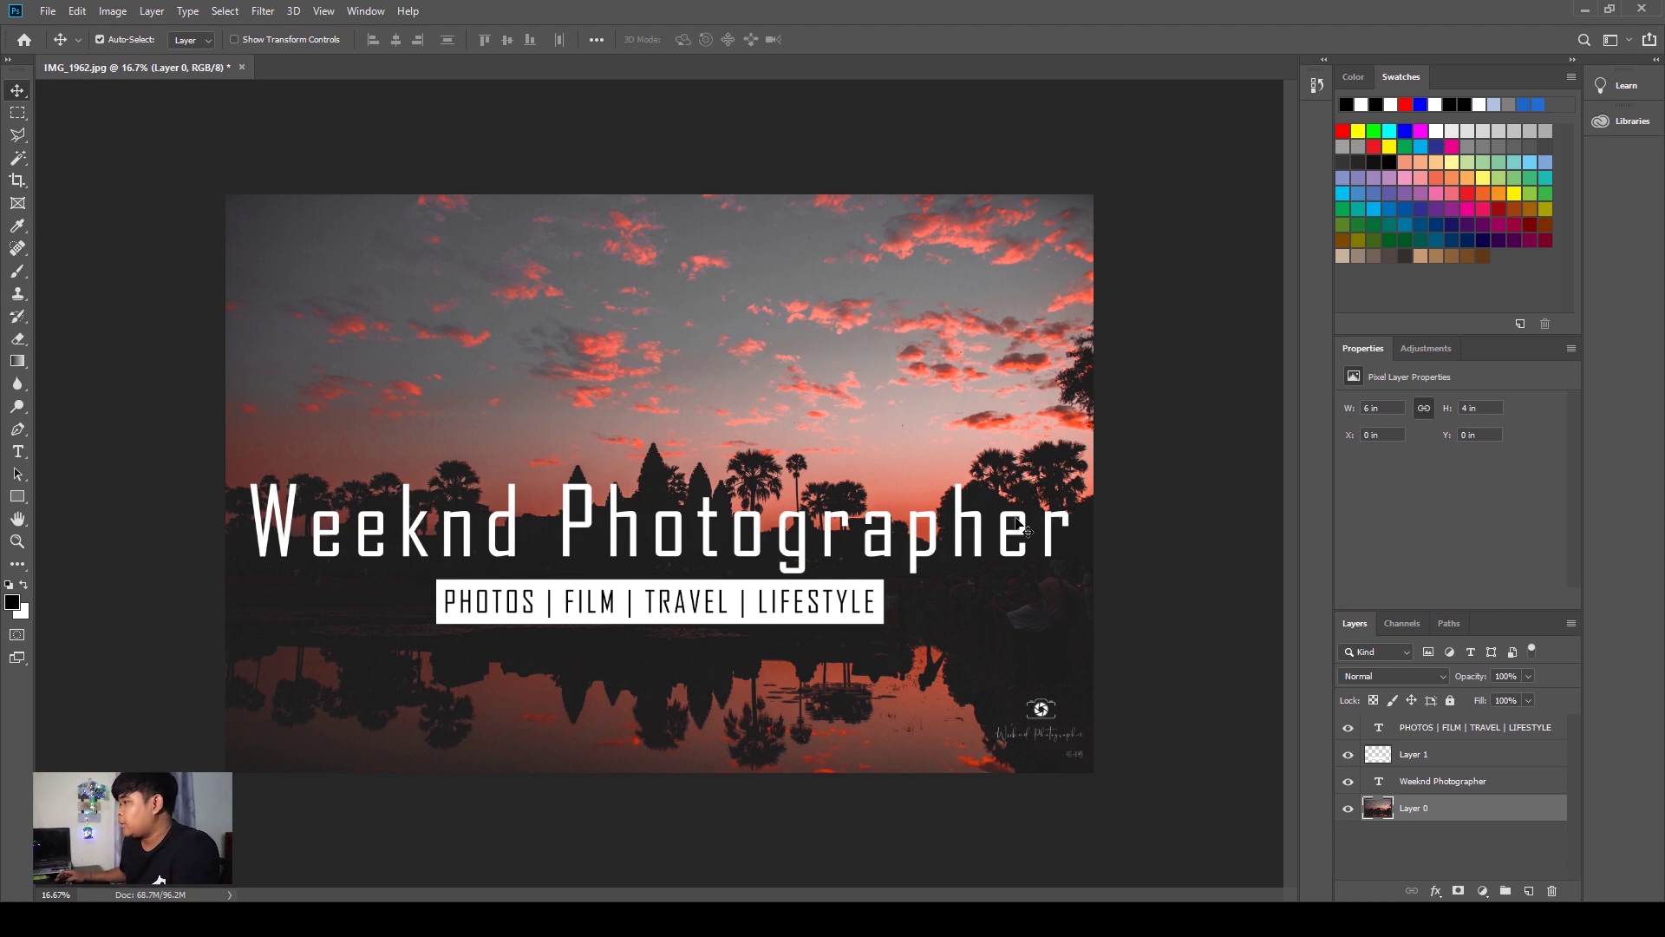
click(1521, 673)
key(Down)
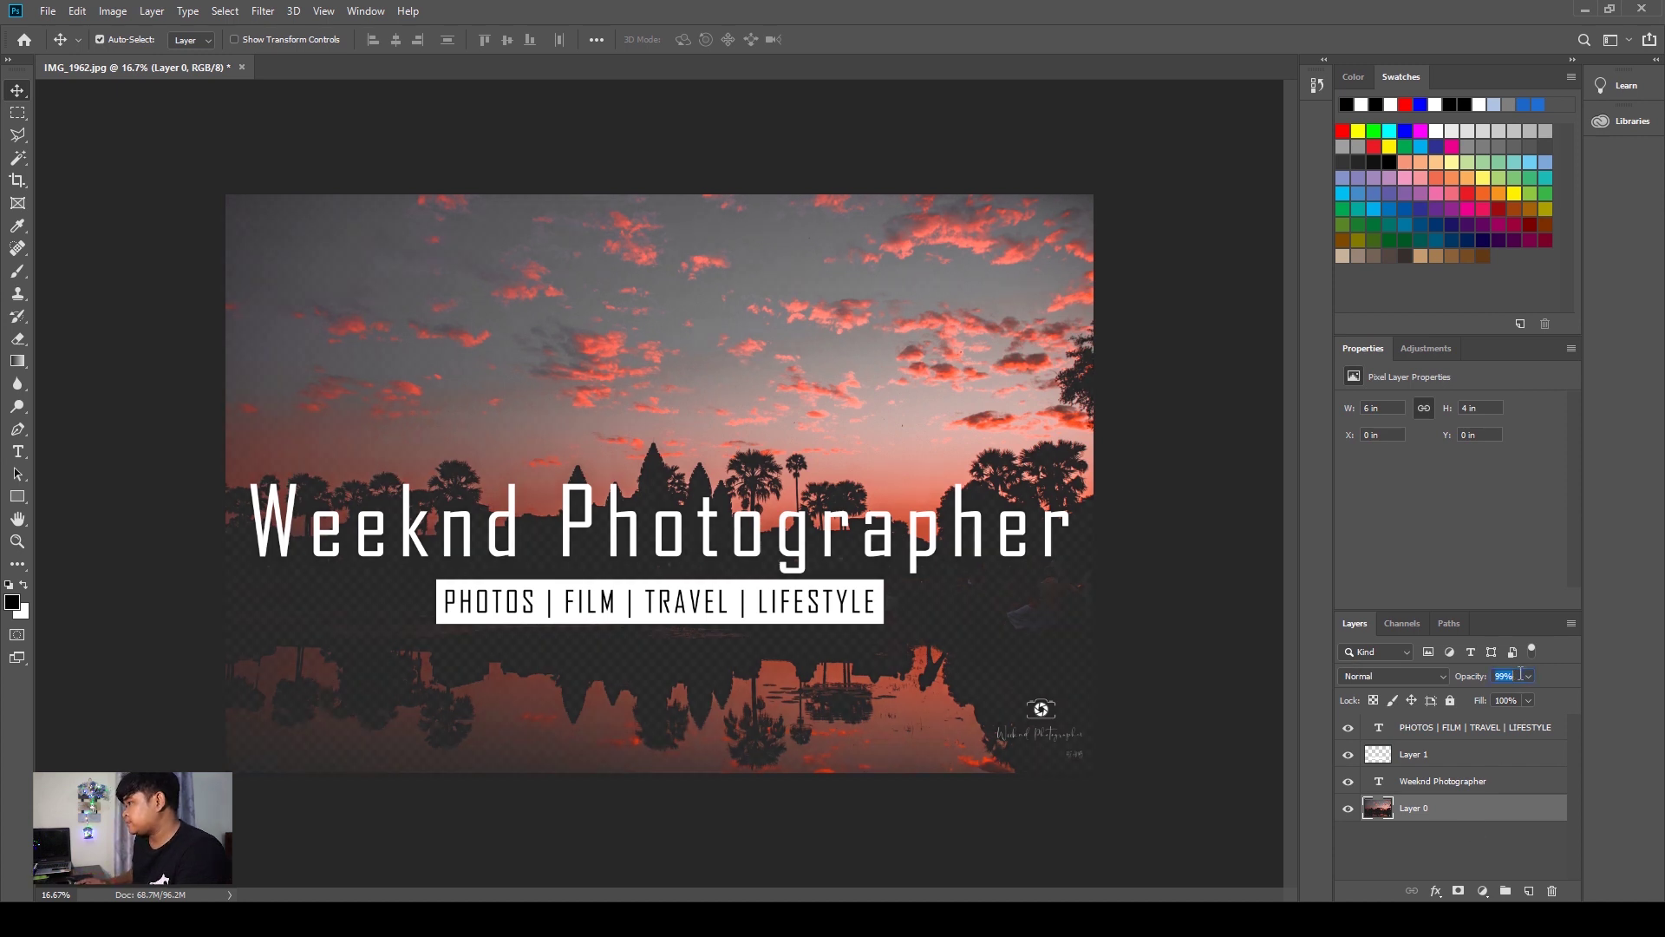
click(1495, 831)
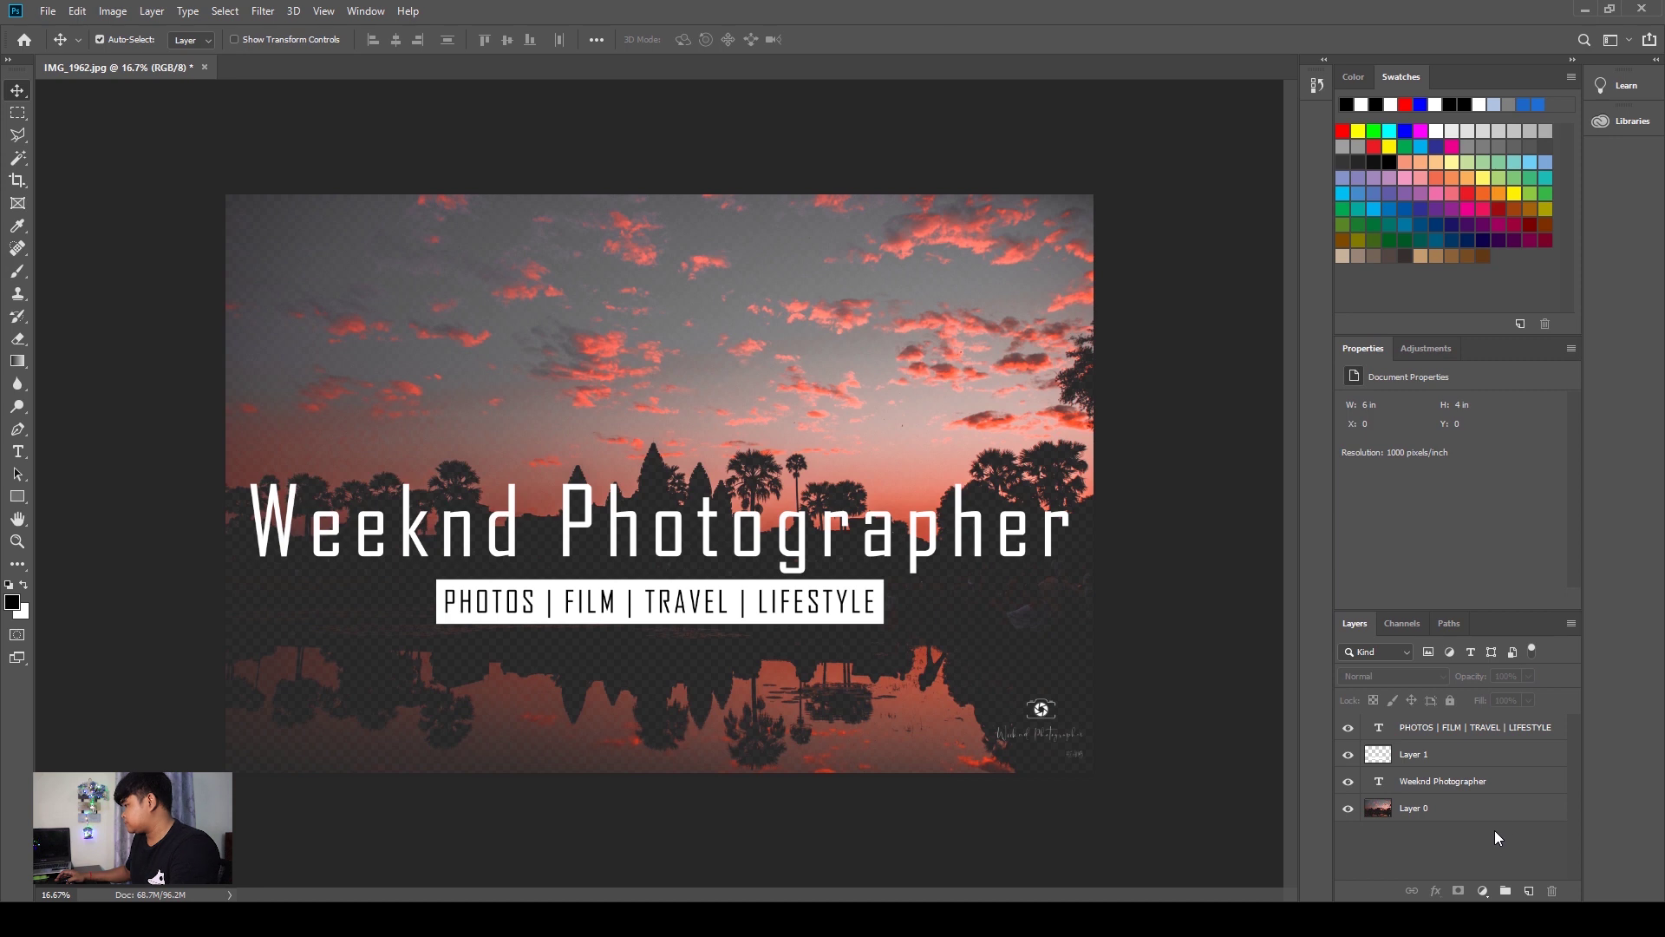
key(ctrl+z)
key(ctrl+z)
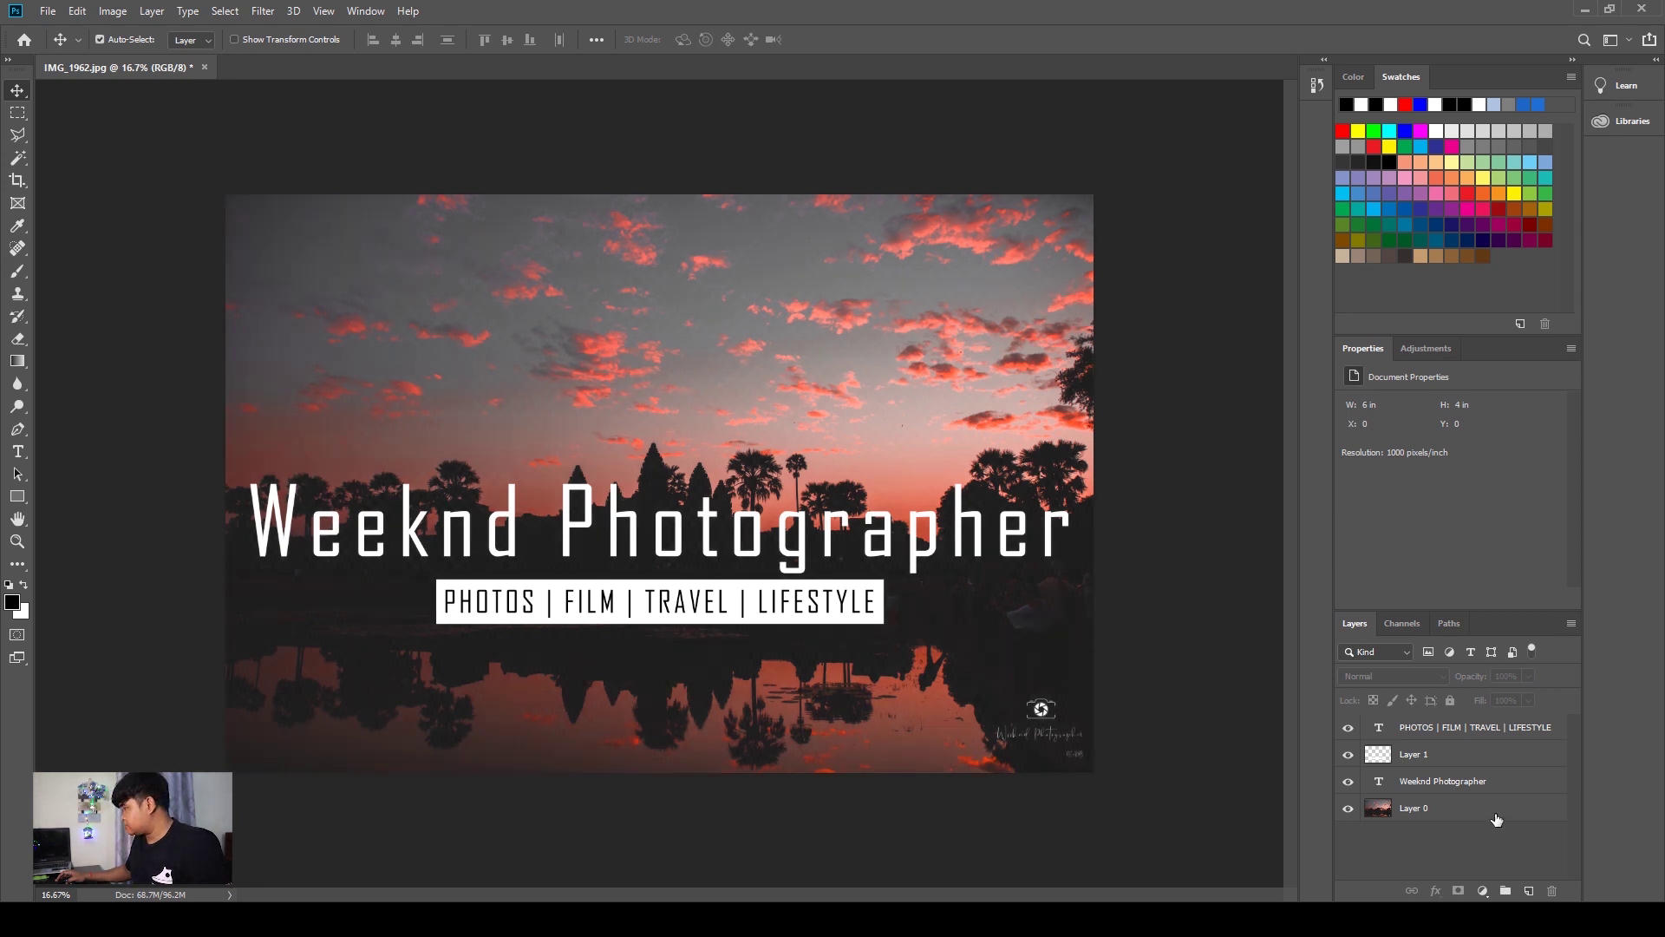
- Set the opacity of the sunset photo layer to 90%
key(ctrl)
click(1397, 816)
click(1549, 809)
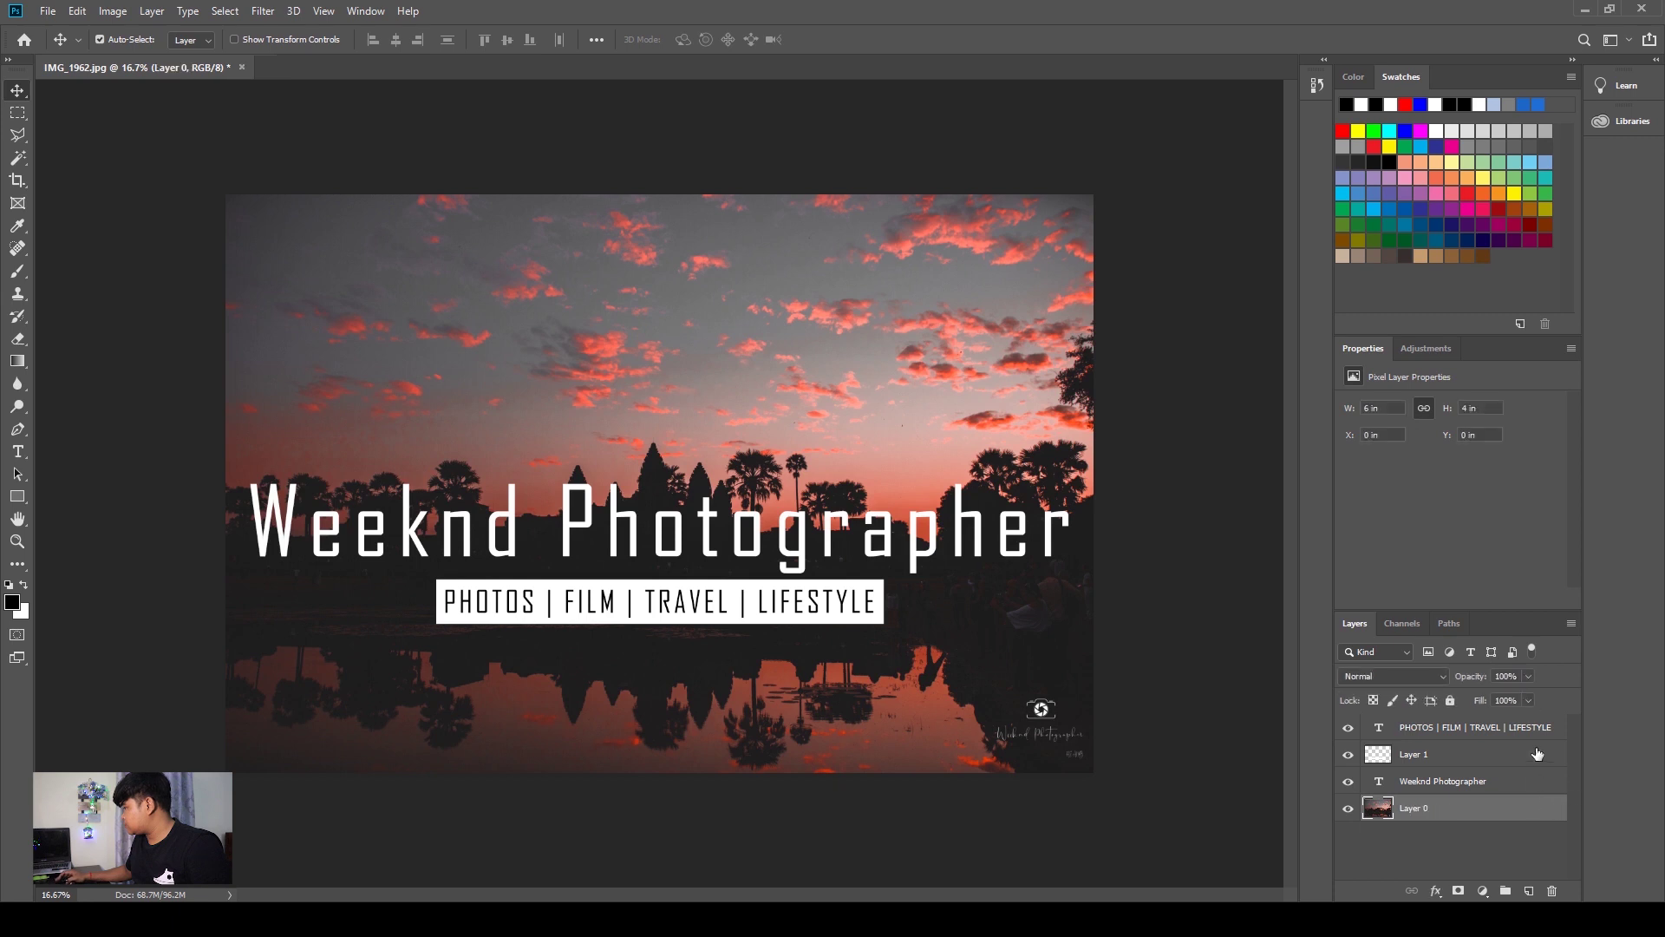
click(1519, 675)
text(97)
key(Return)
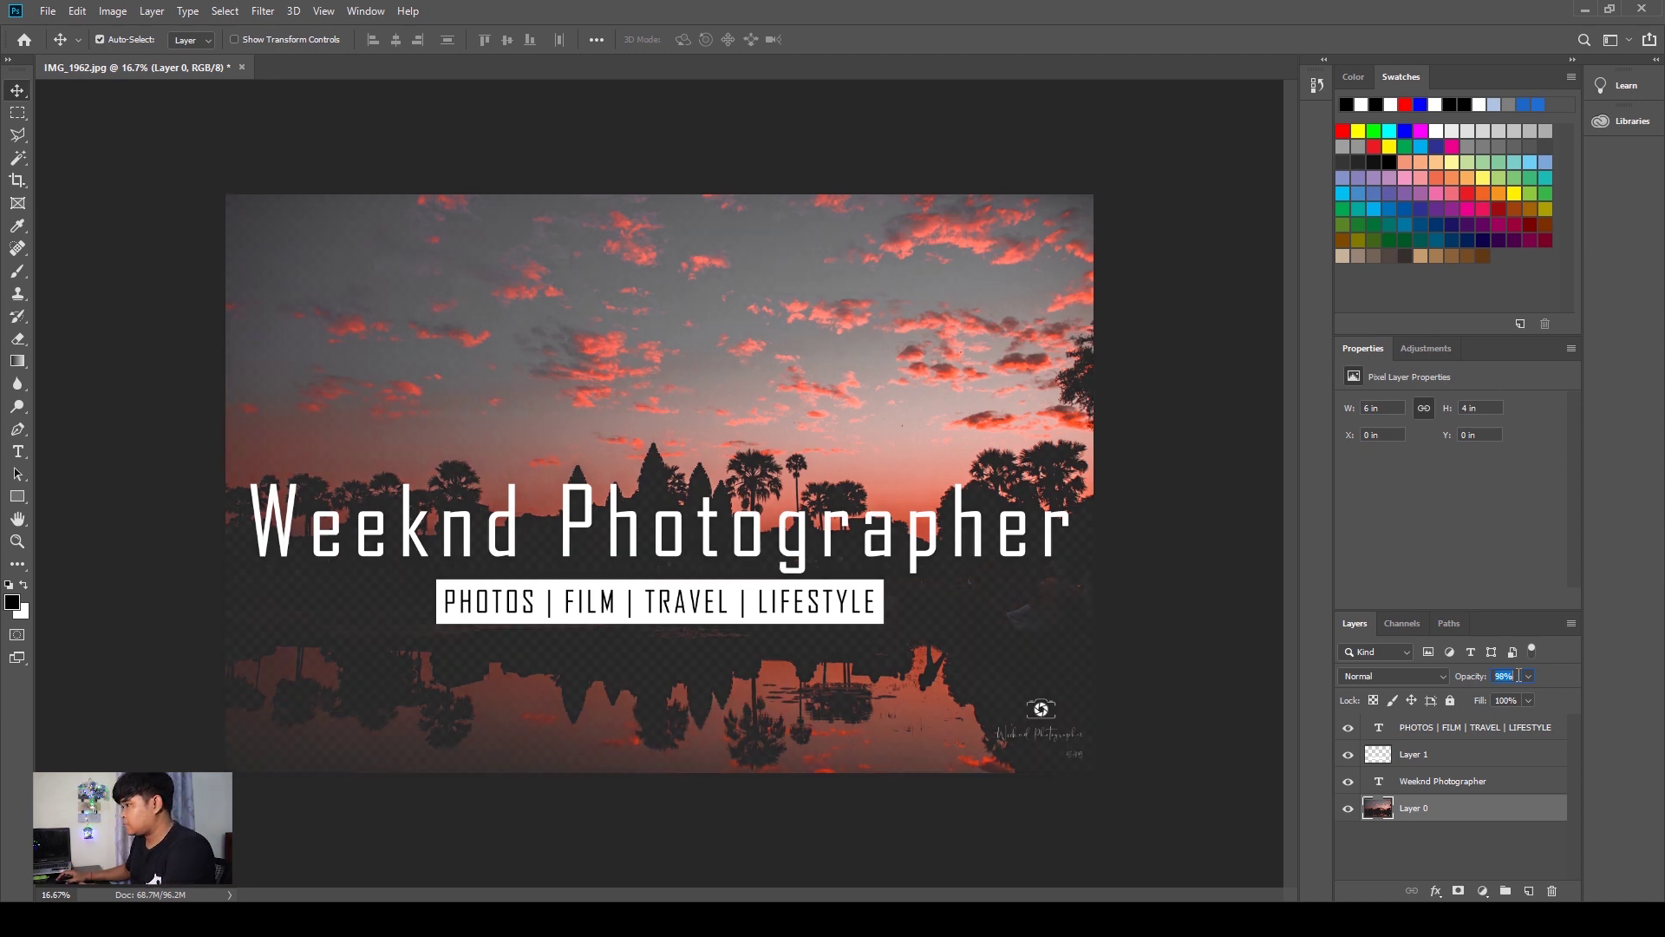
key(Down)
key(Down)
key(Down)
key(Down)
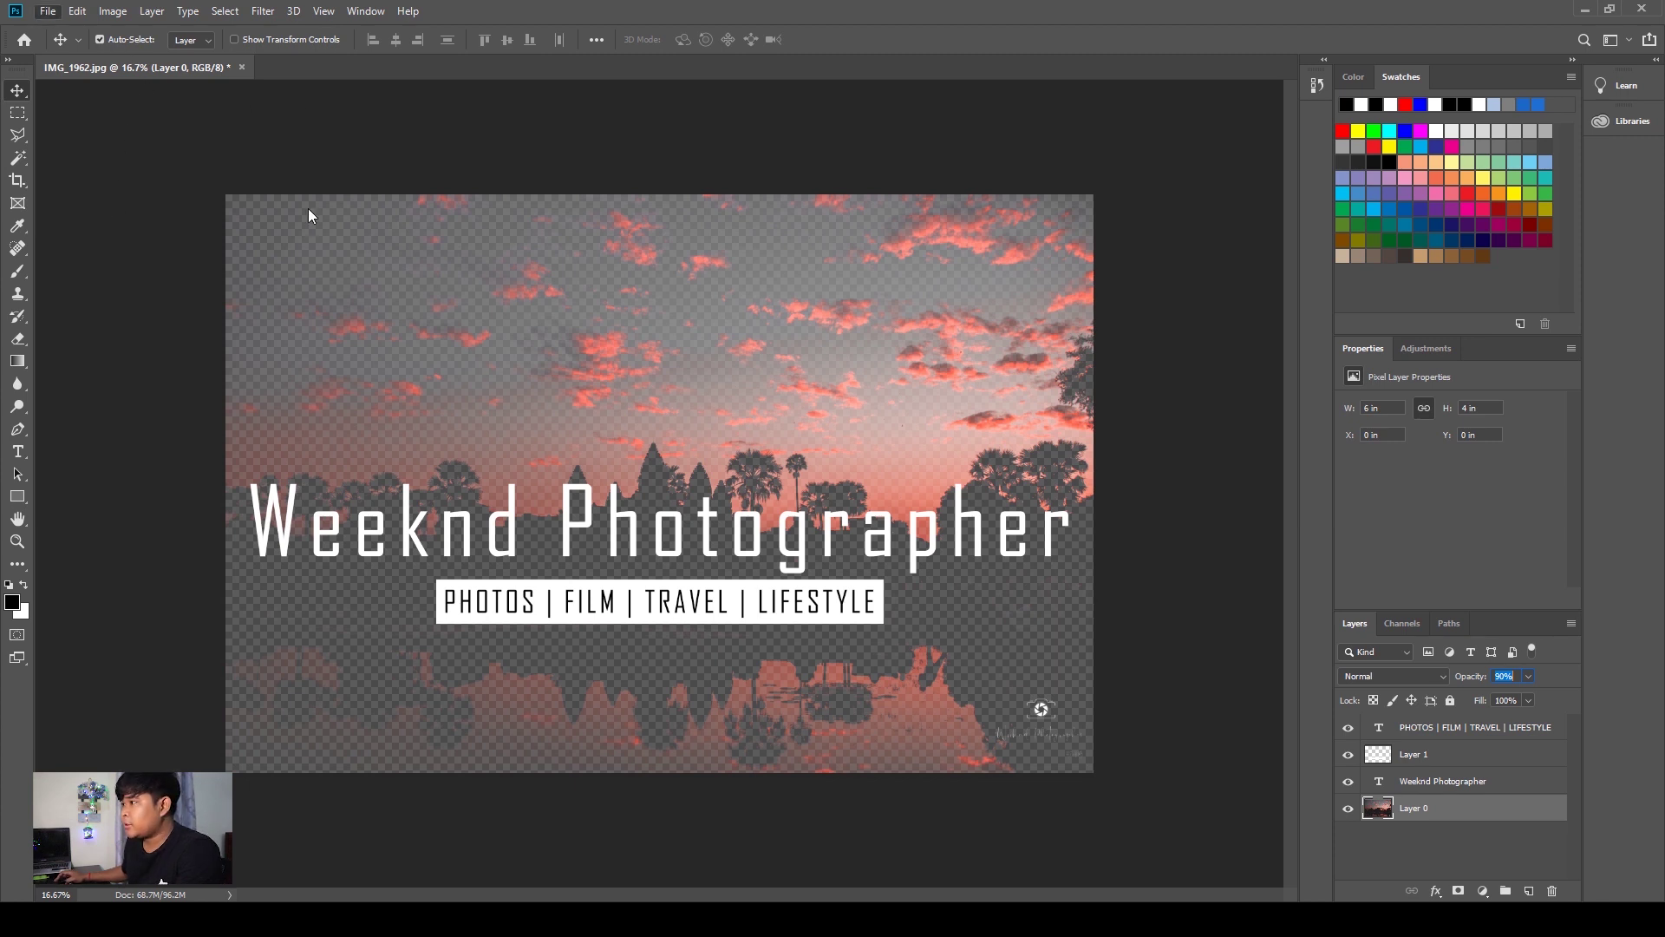
- Save a flattened JPEG copy of the design, keeping the layers of the working document separate
click(441, 274)
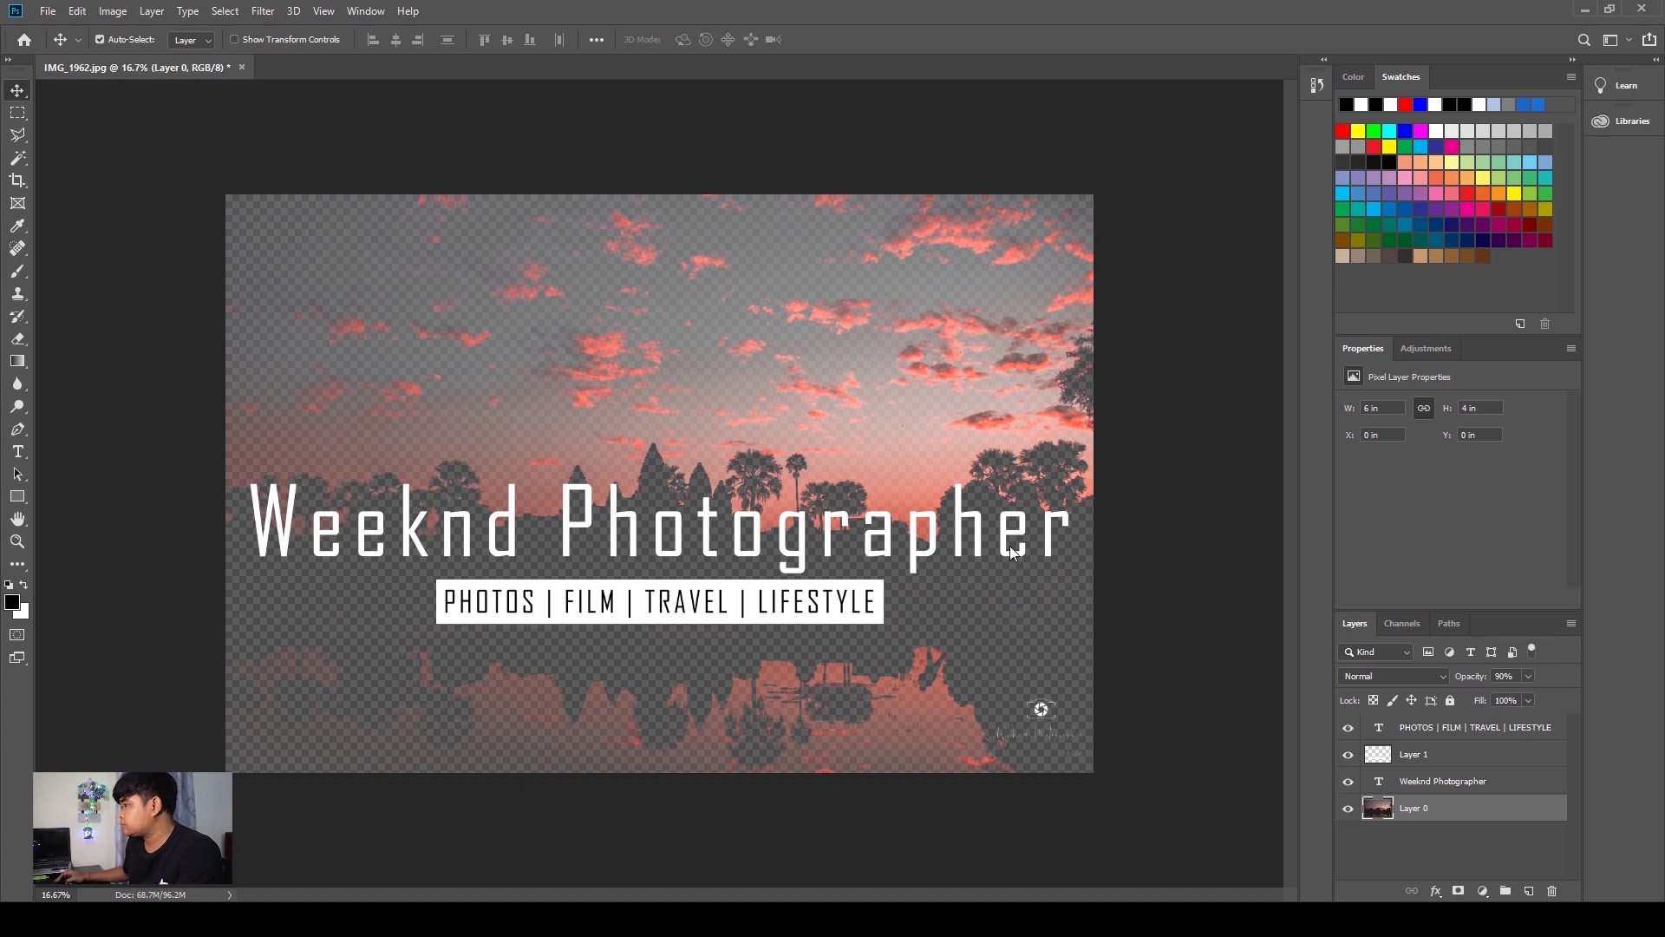
key(ctrl+shift+e)
key(space)
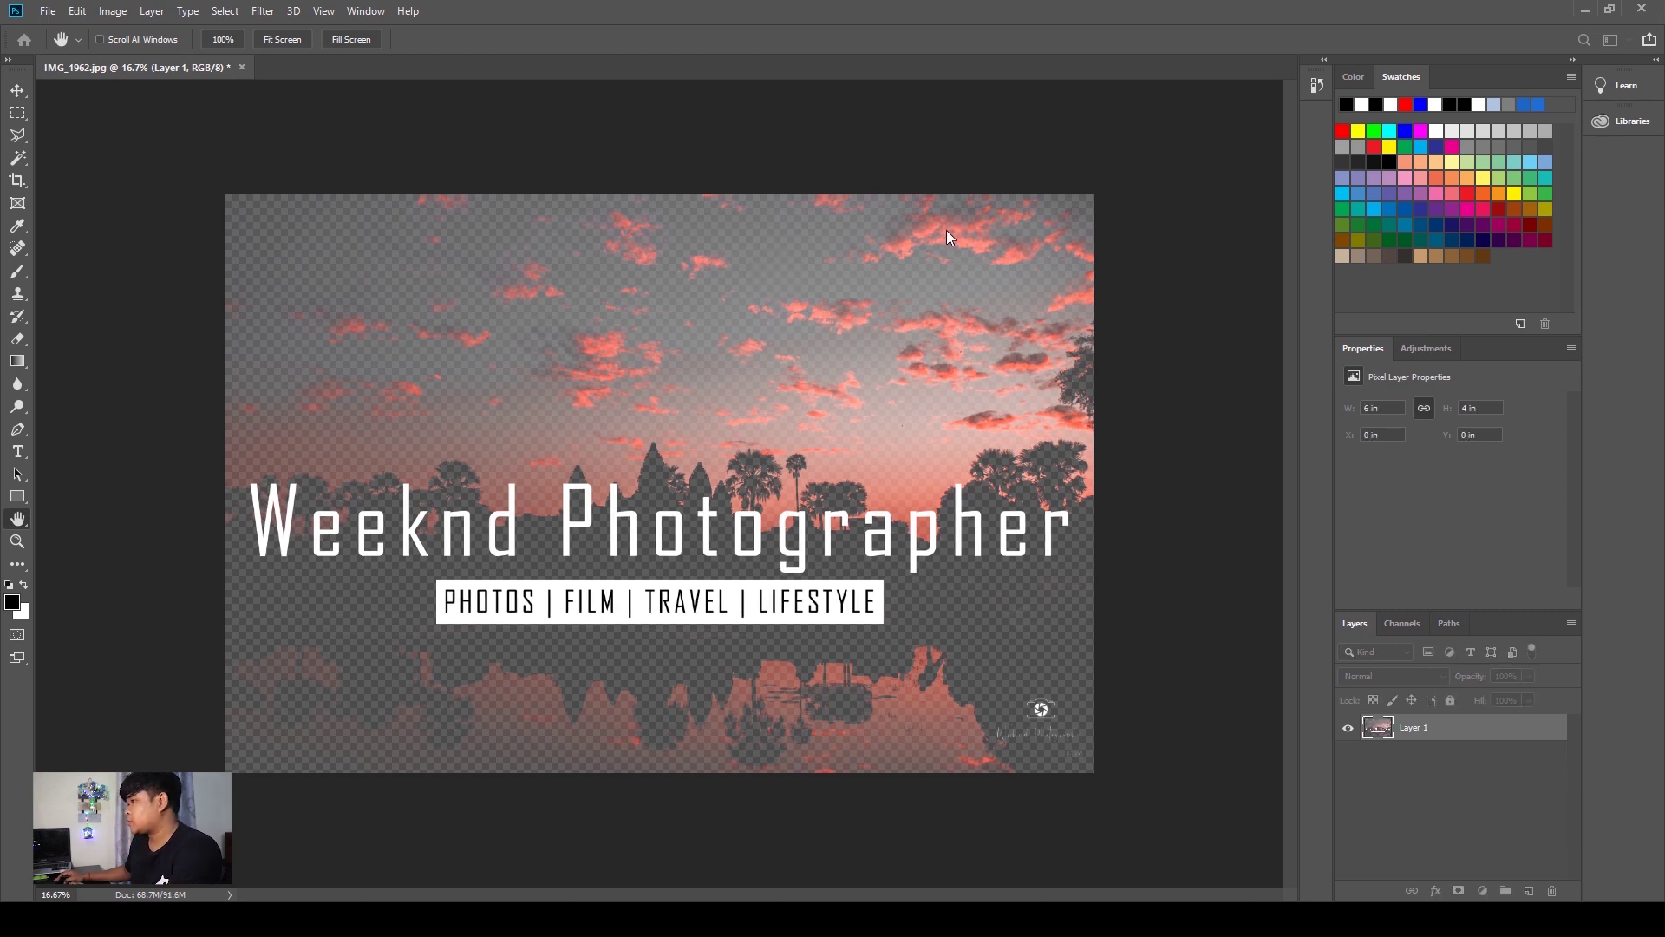
key(ctrl+z)
key(ctrl+s)
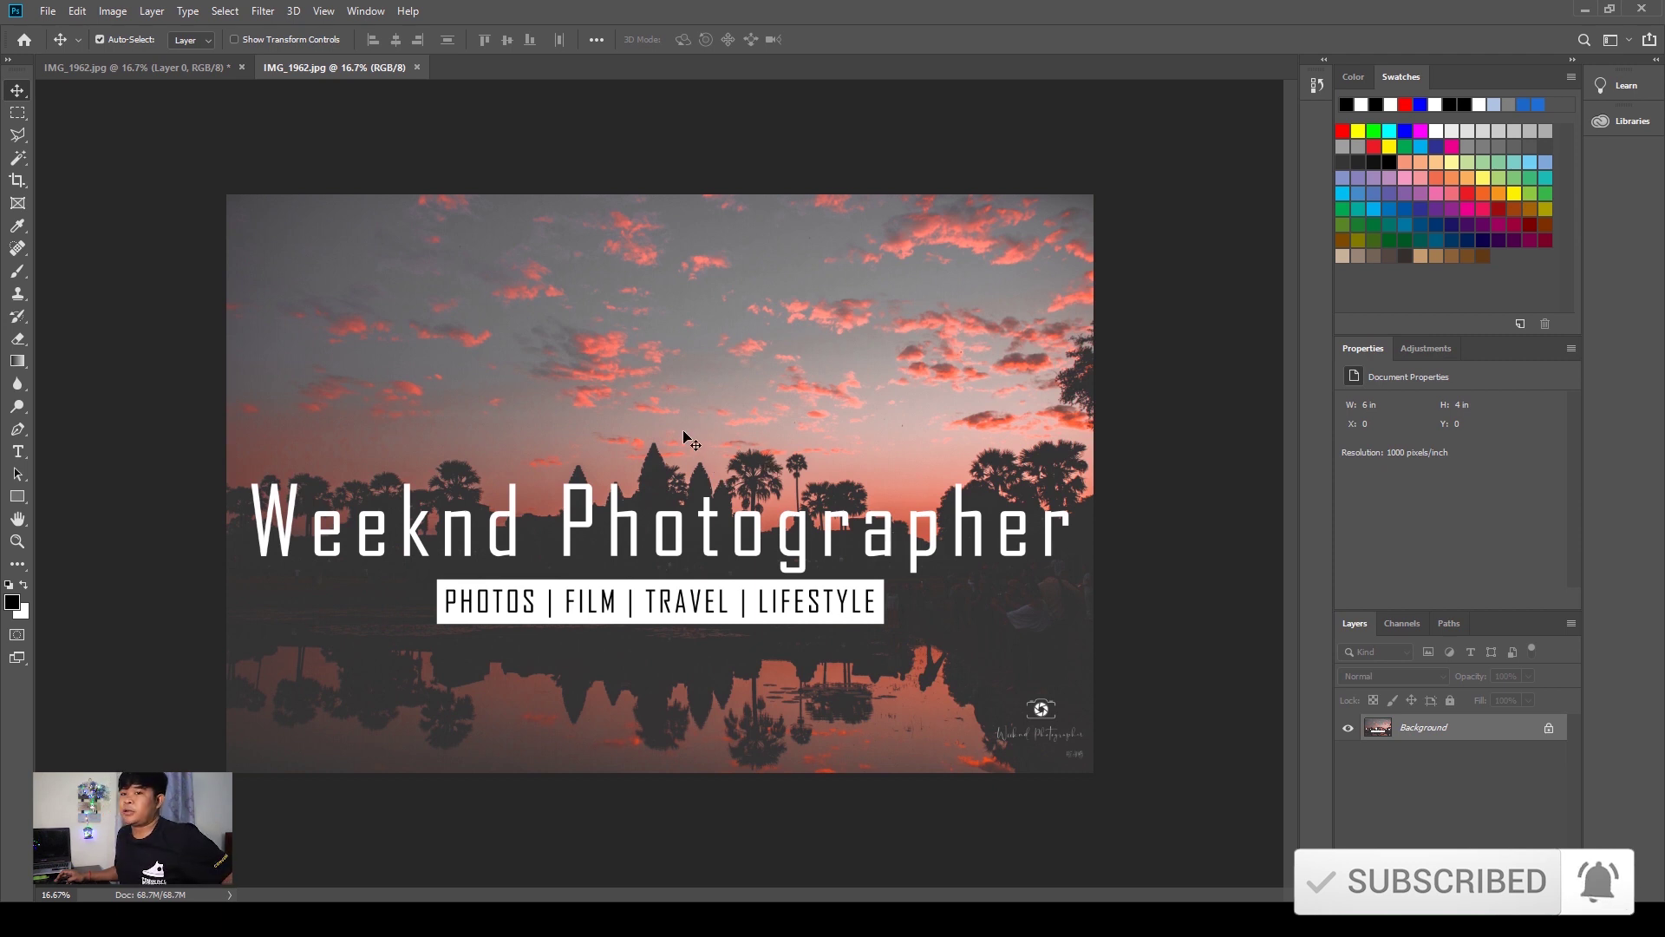
- Compare the layered working document with the saved flattened JPEG
click(175, 69)
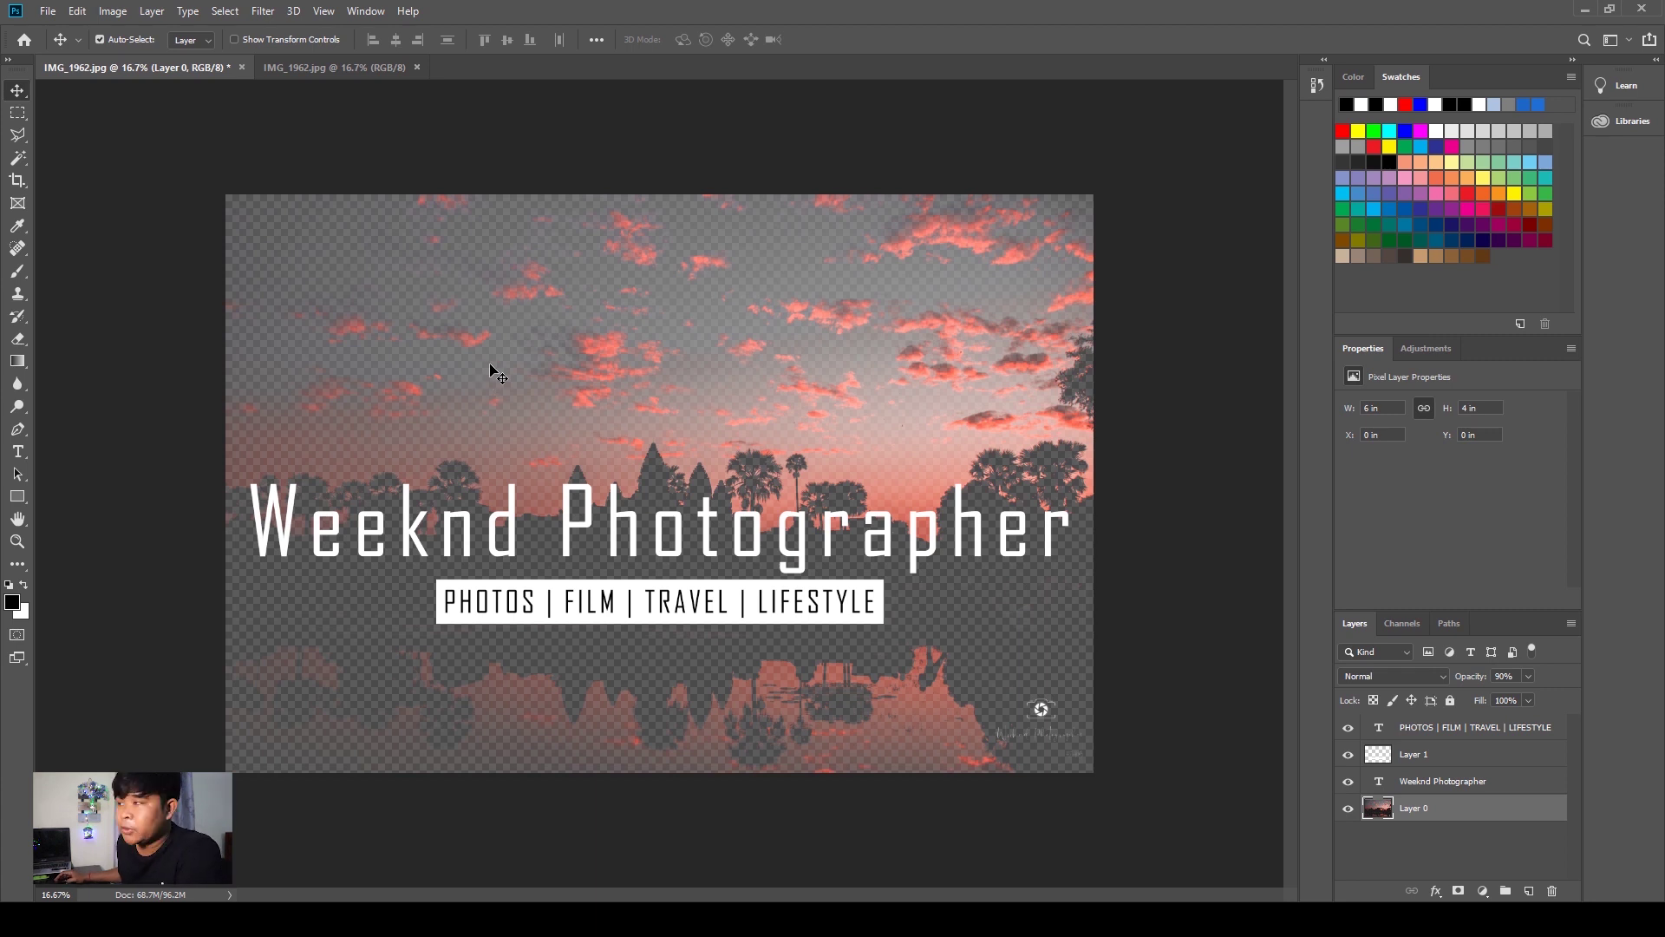
click(340, 68)
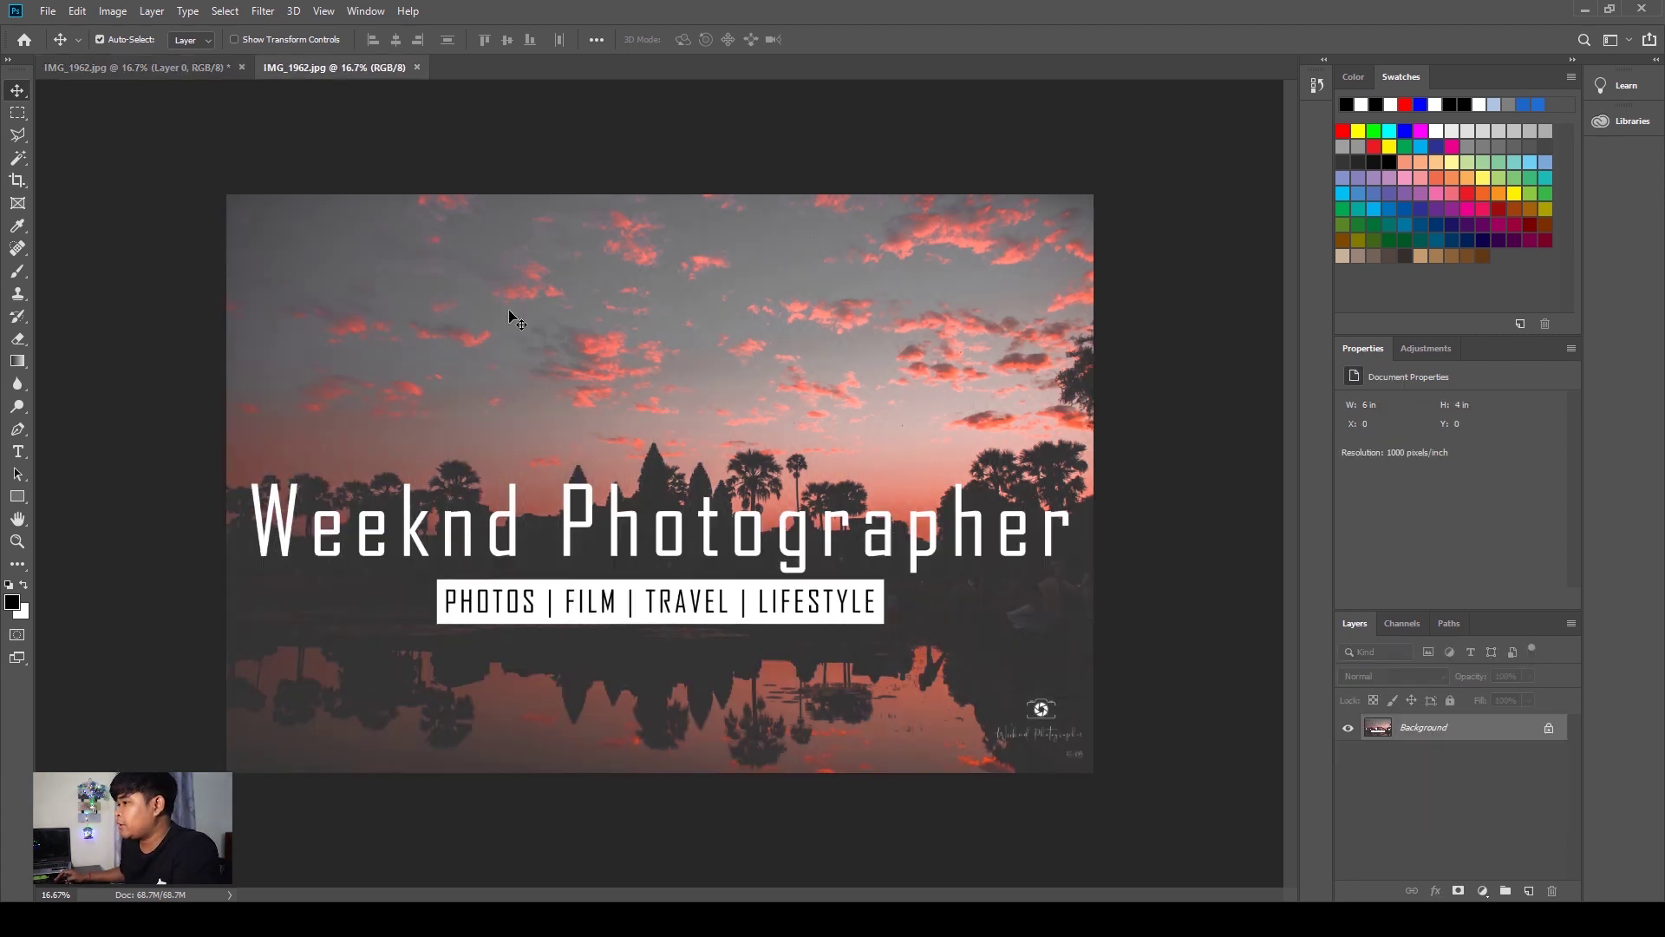
click(169, 70)
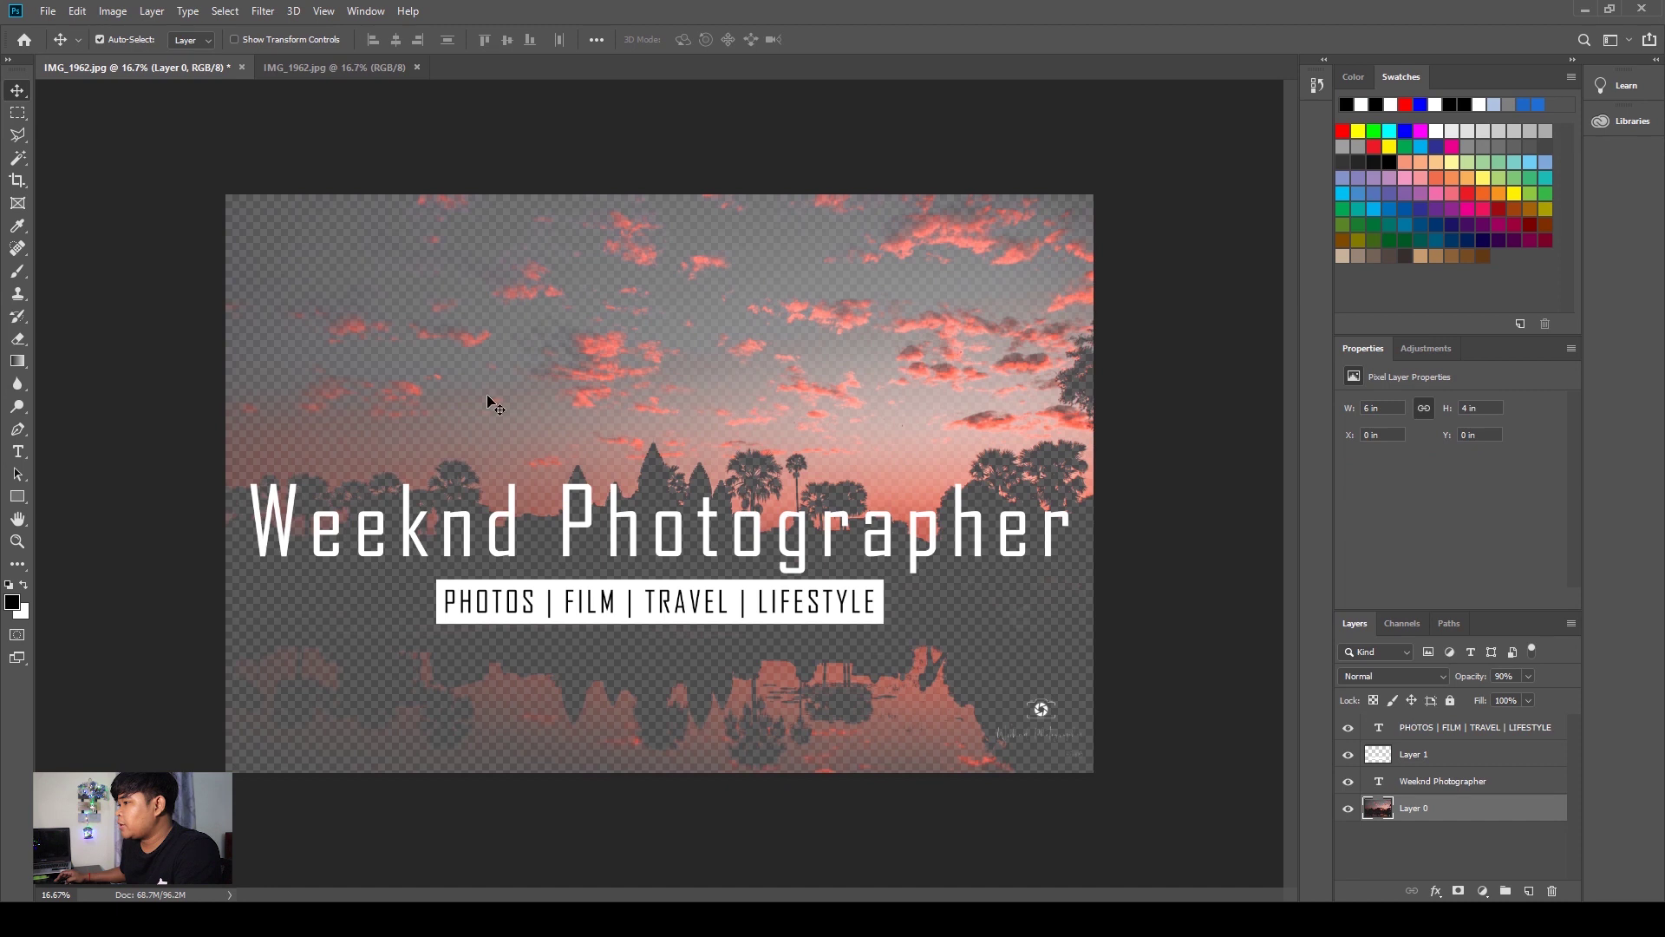
- Set the sunset photo layer's opacity to 100% and compare the layered document with the saved JPEG
click(1516, 677)
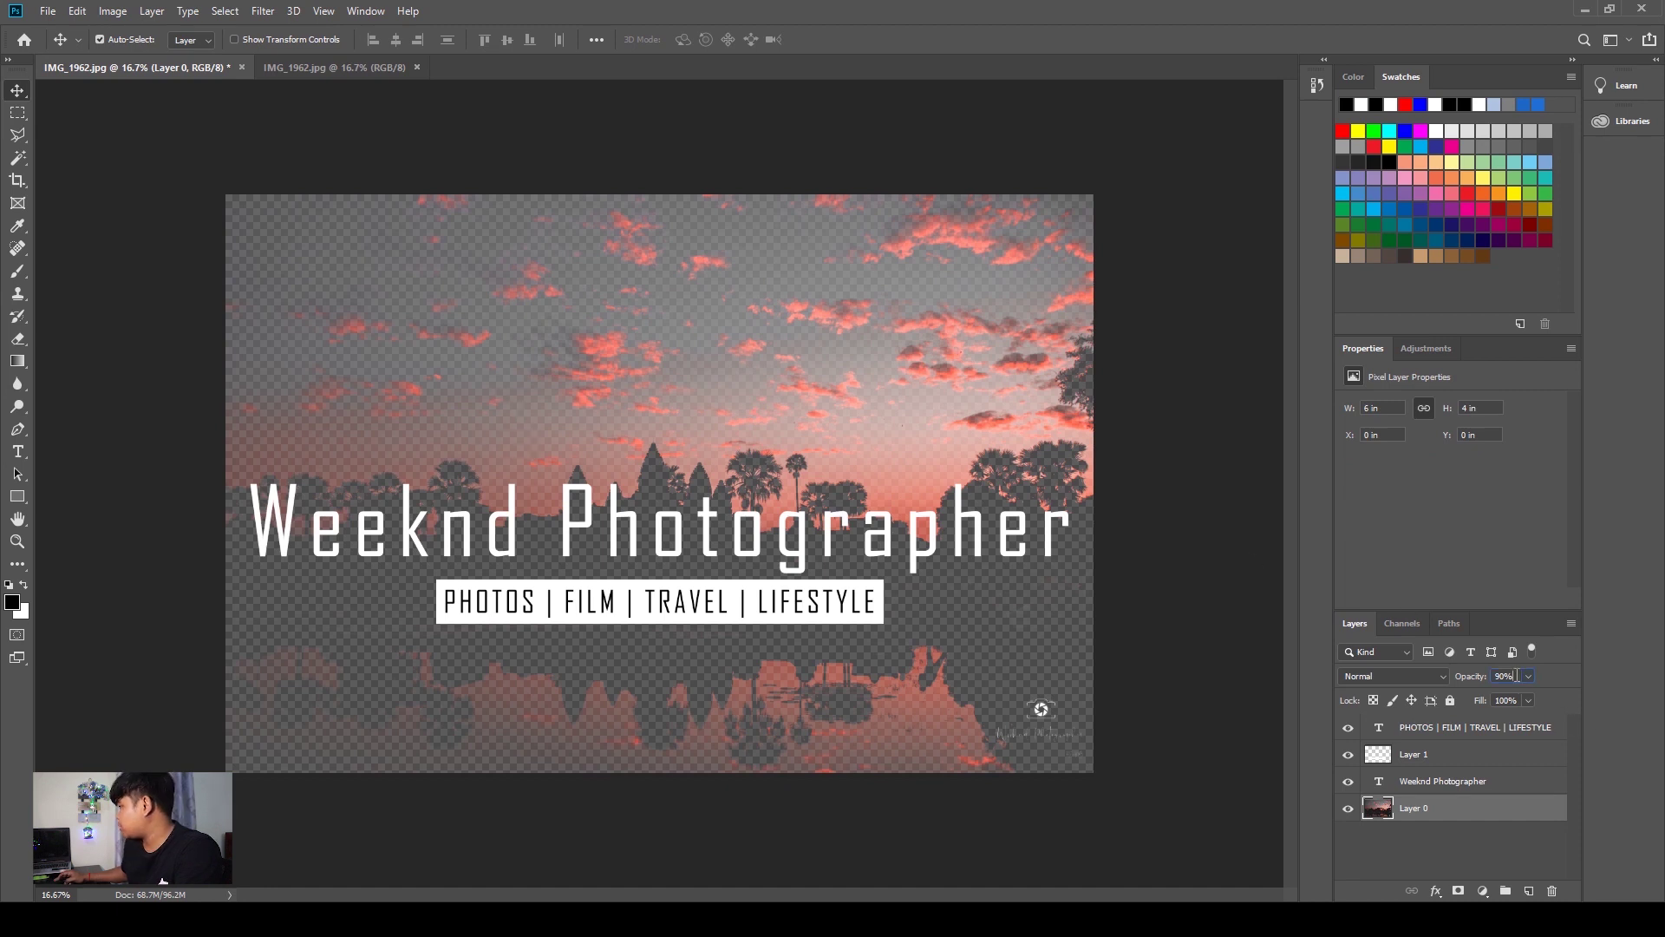
text(100)
key(Return)
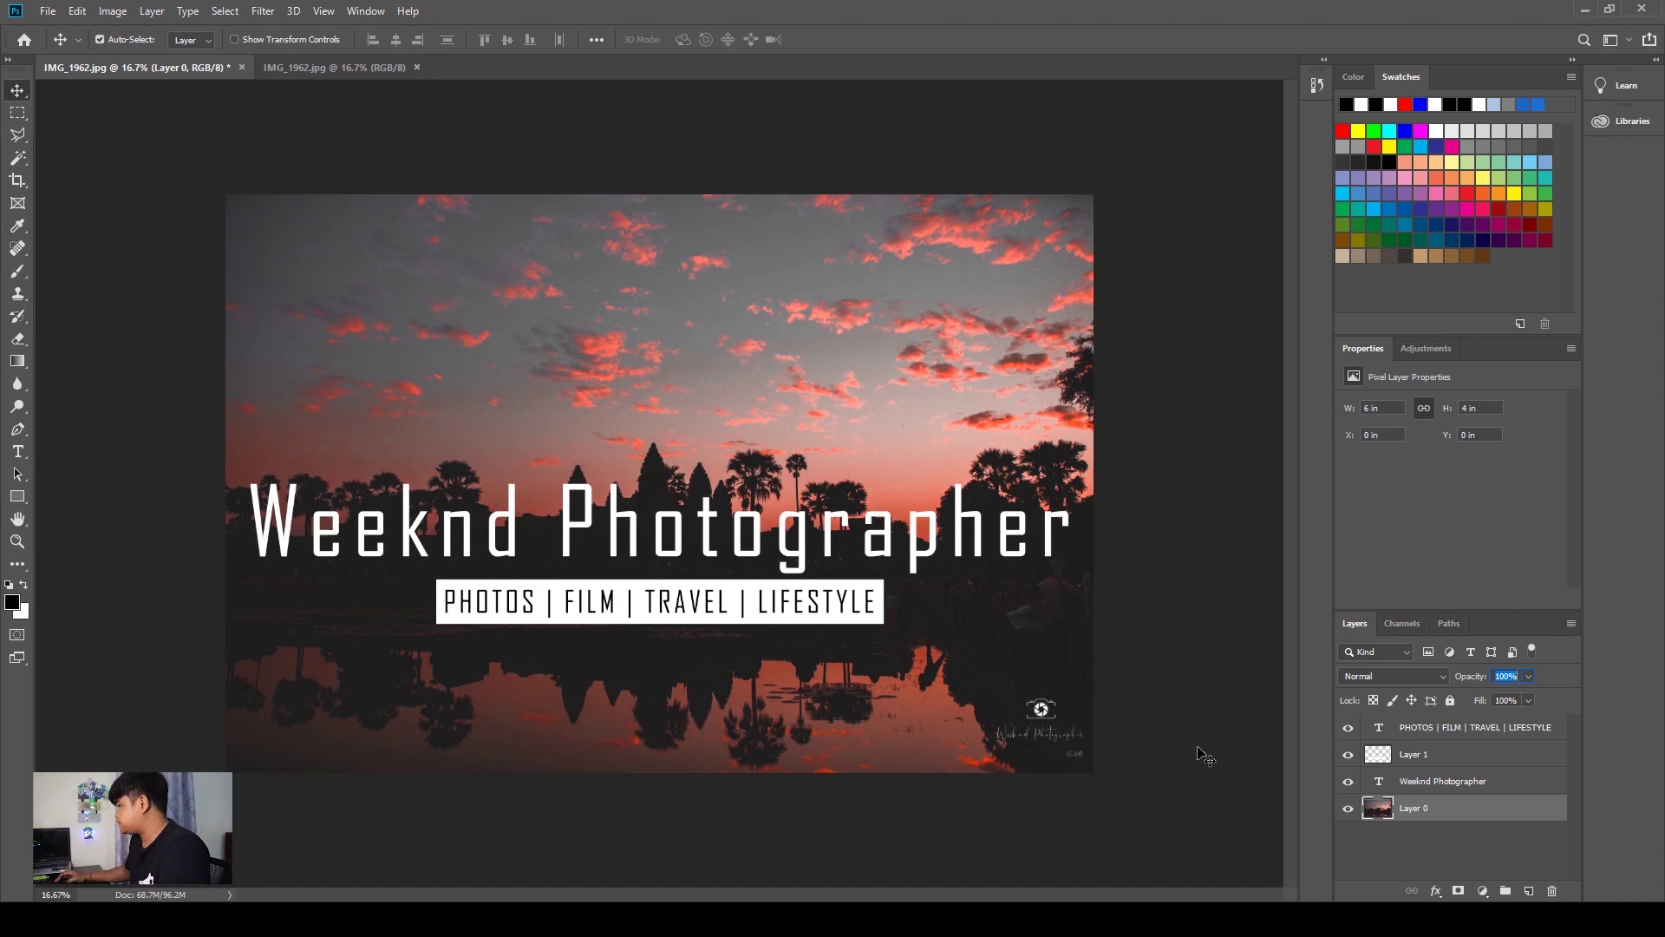
click(1202, 809)
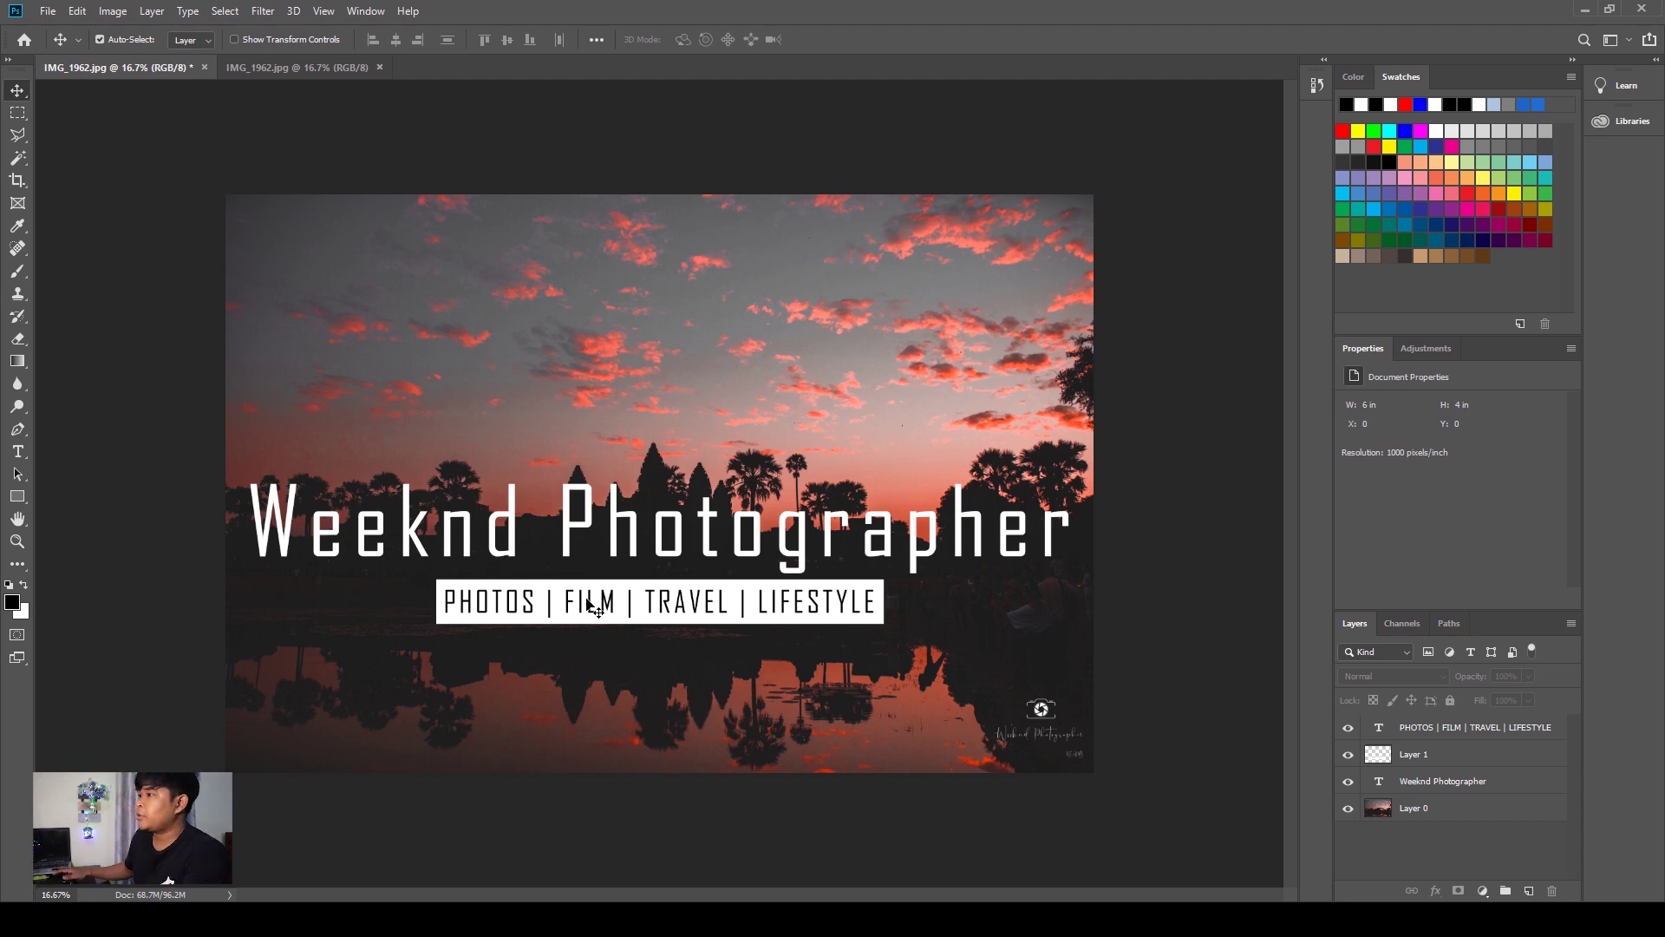
click(330, 66)
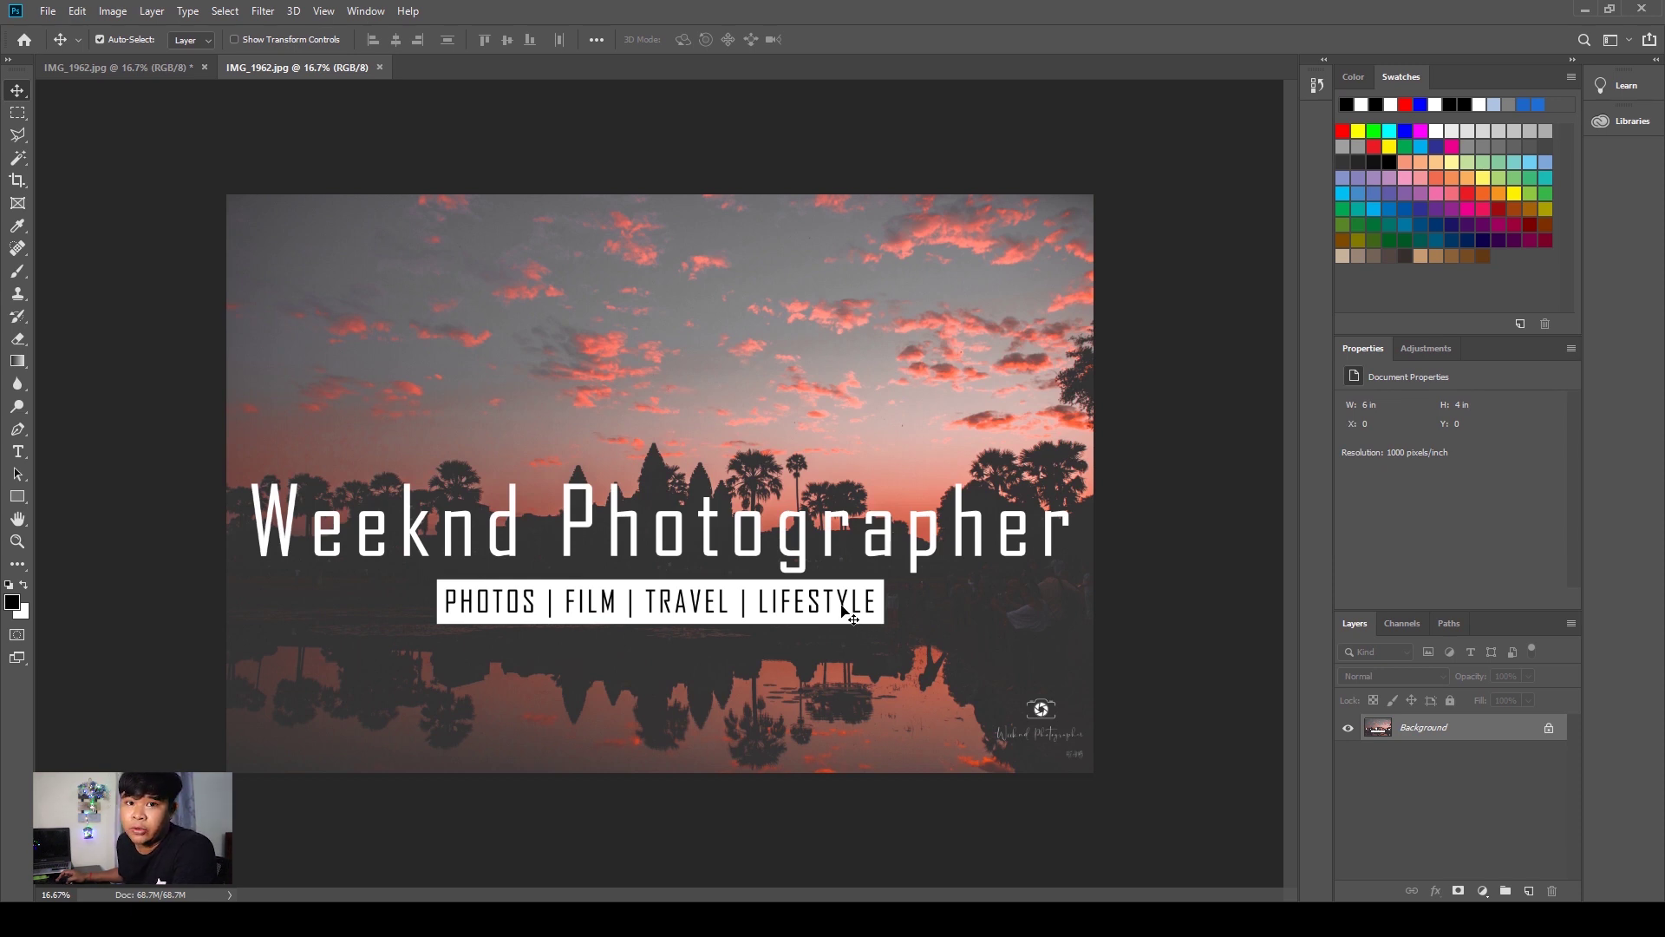
click(169, 74)
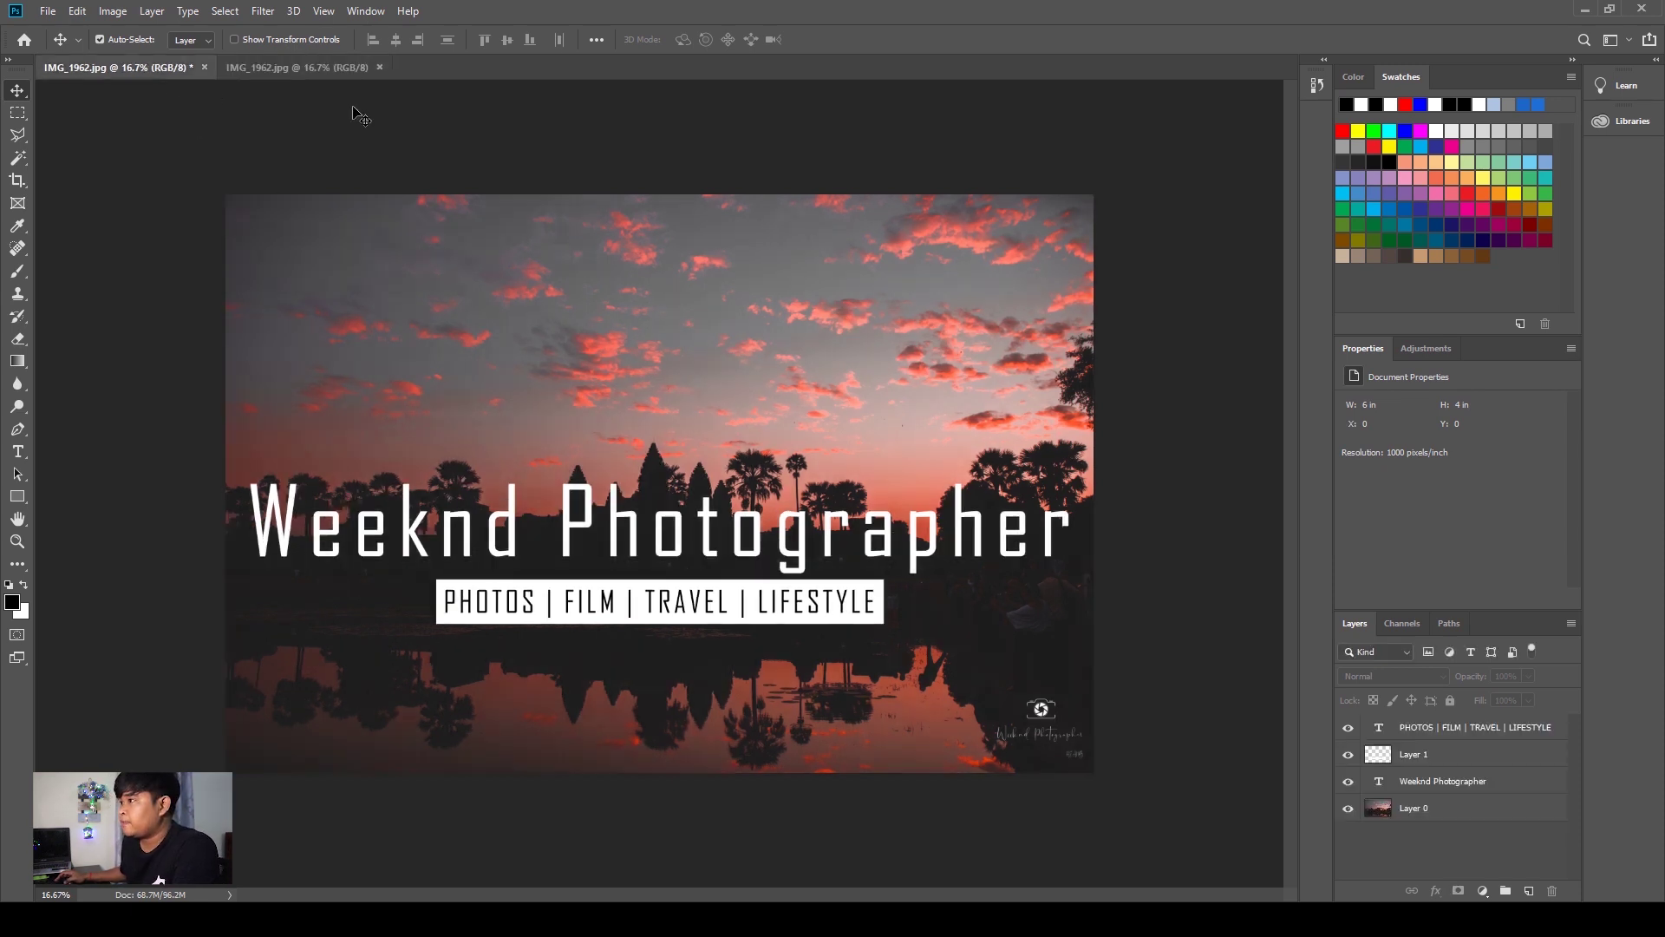
- Compare the flattened JPEG's look with the layered document at full photo opacity, ending on the layered document
click(340, 68)
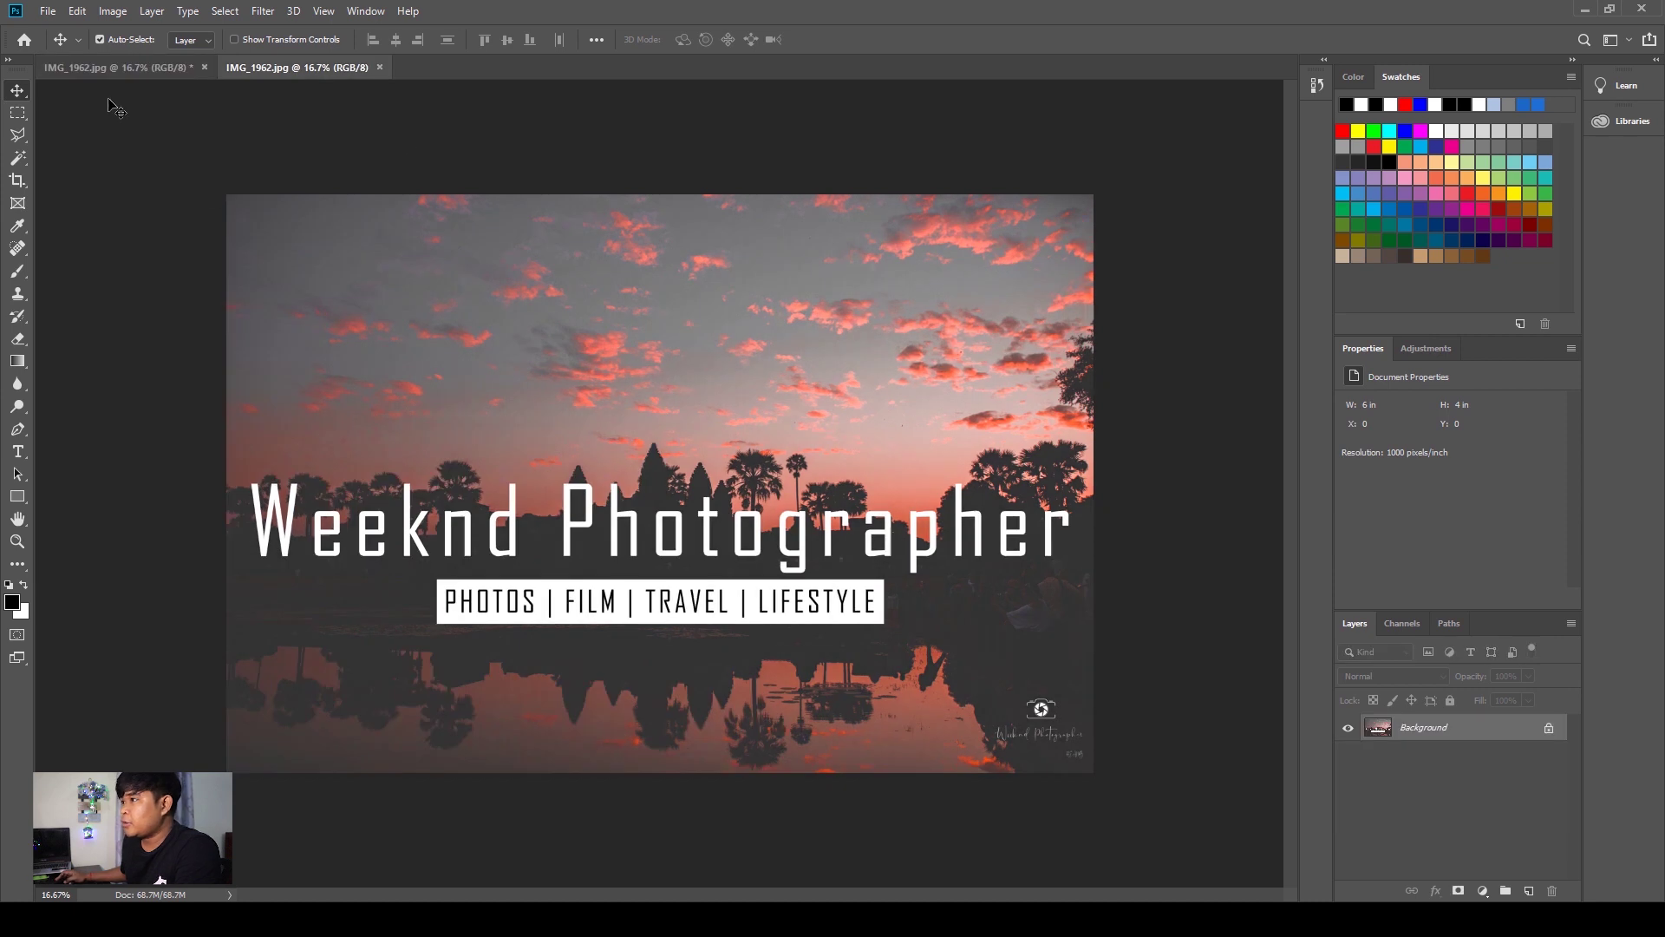
click(197, 69)
click(248, 65)
click(139, 70)
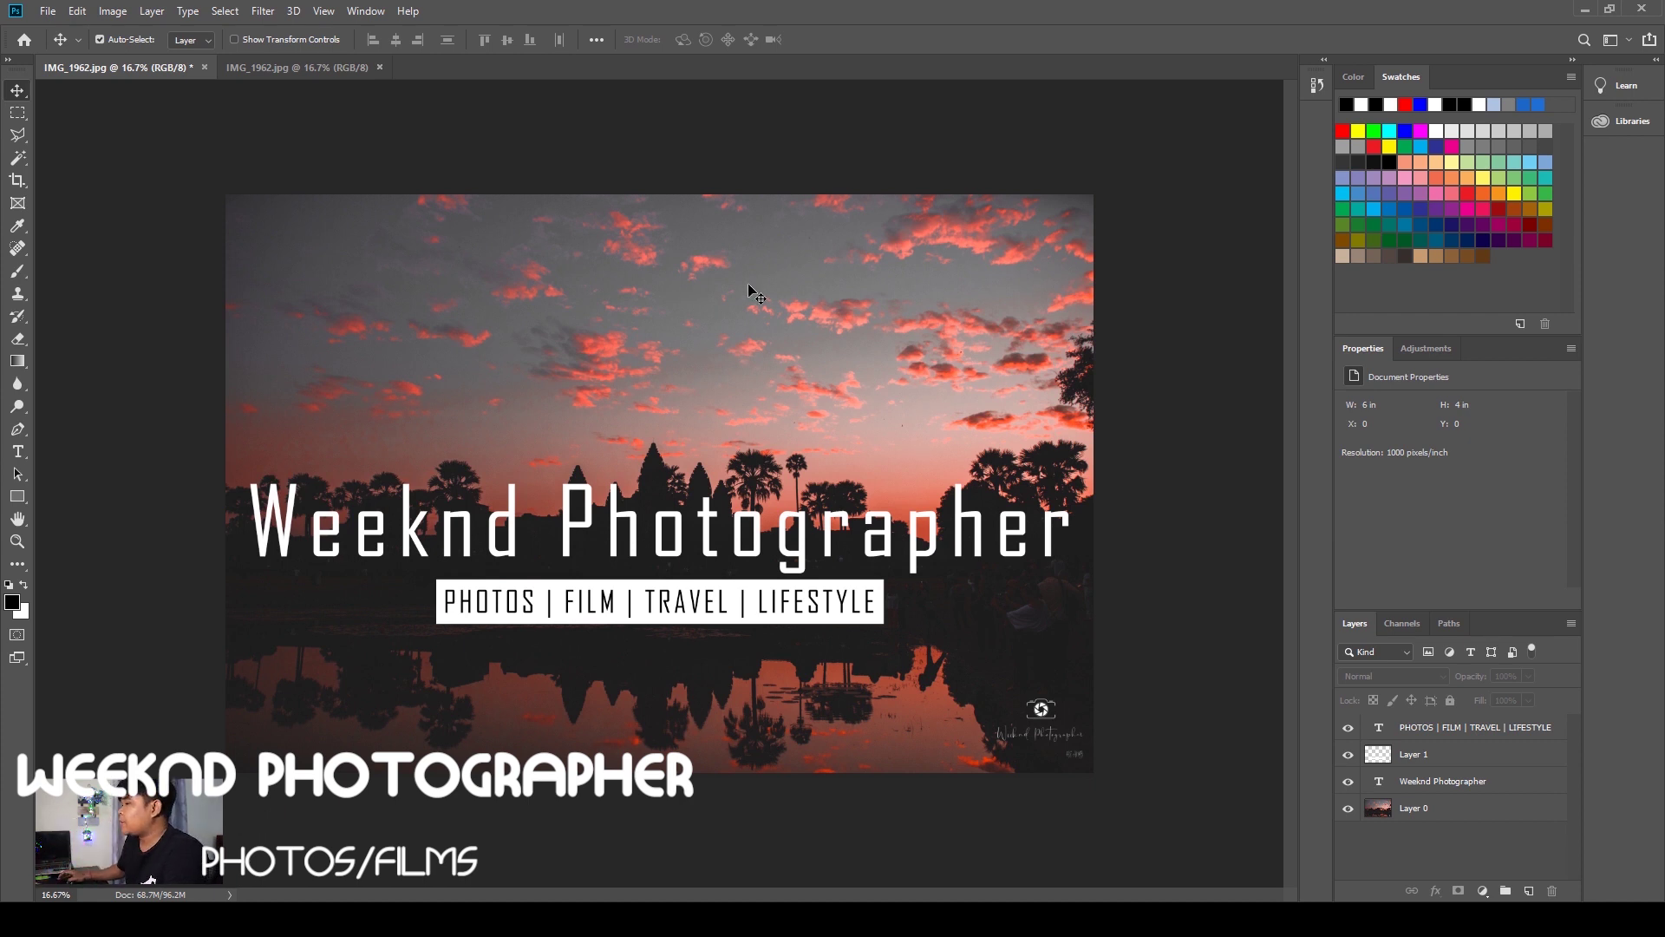
- Set up a crop of the layered document by width, height and resolution, 1920 in wide and 1080 in high
click(19, 180)
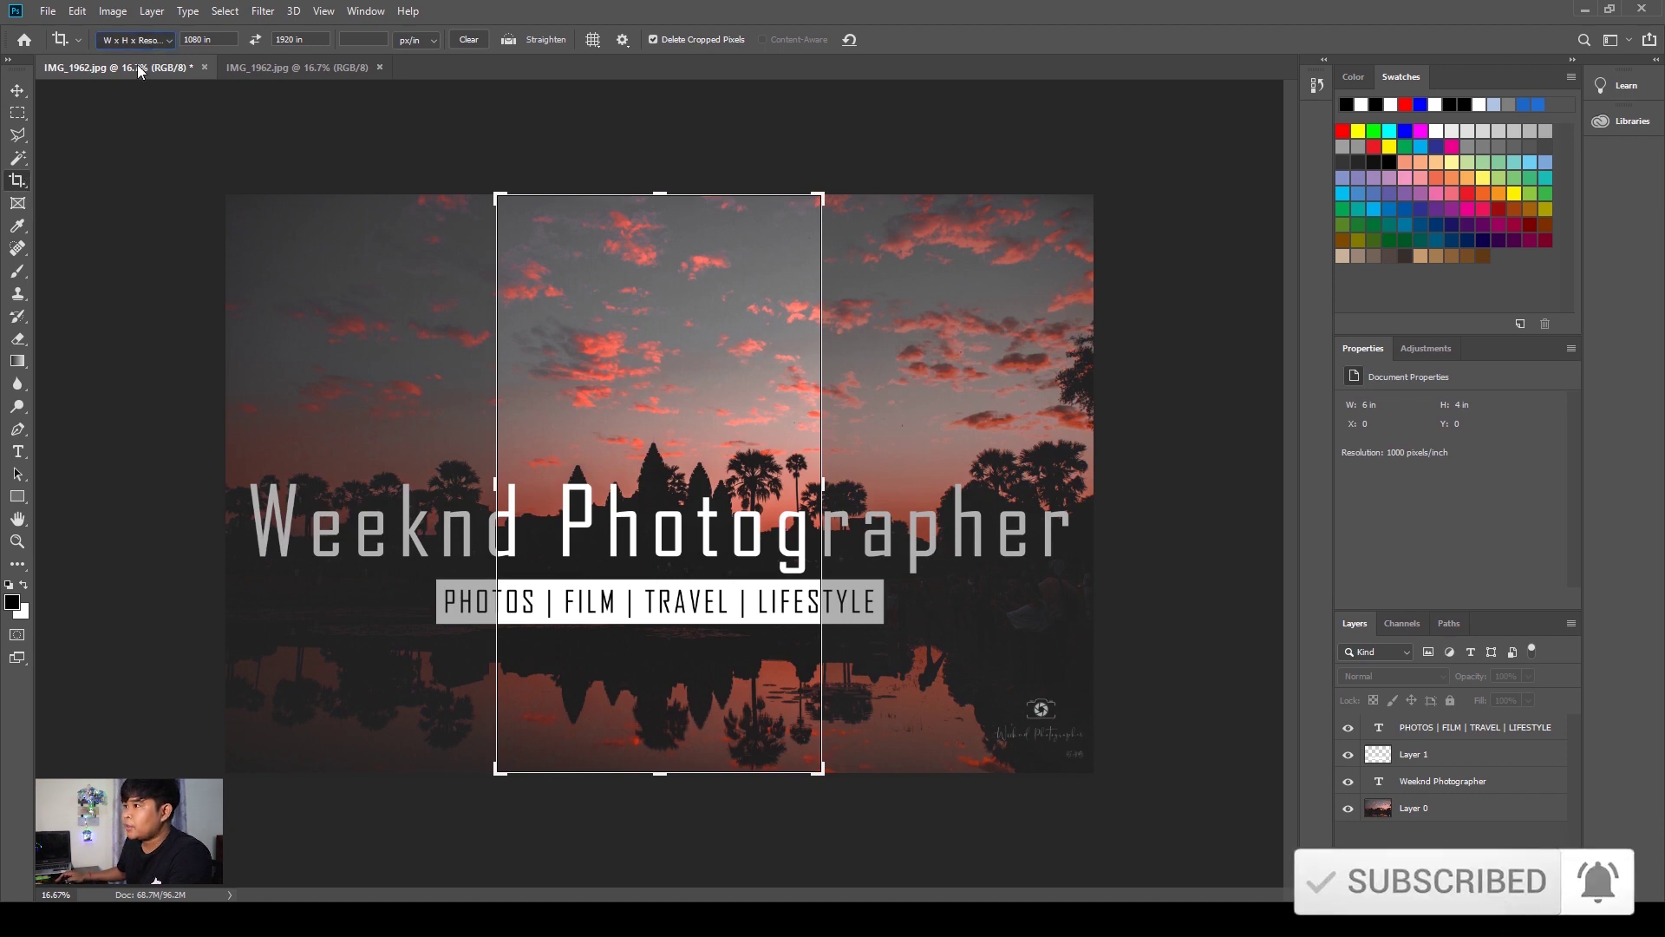
click(154, 35)
click(158, 49)
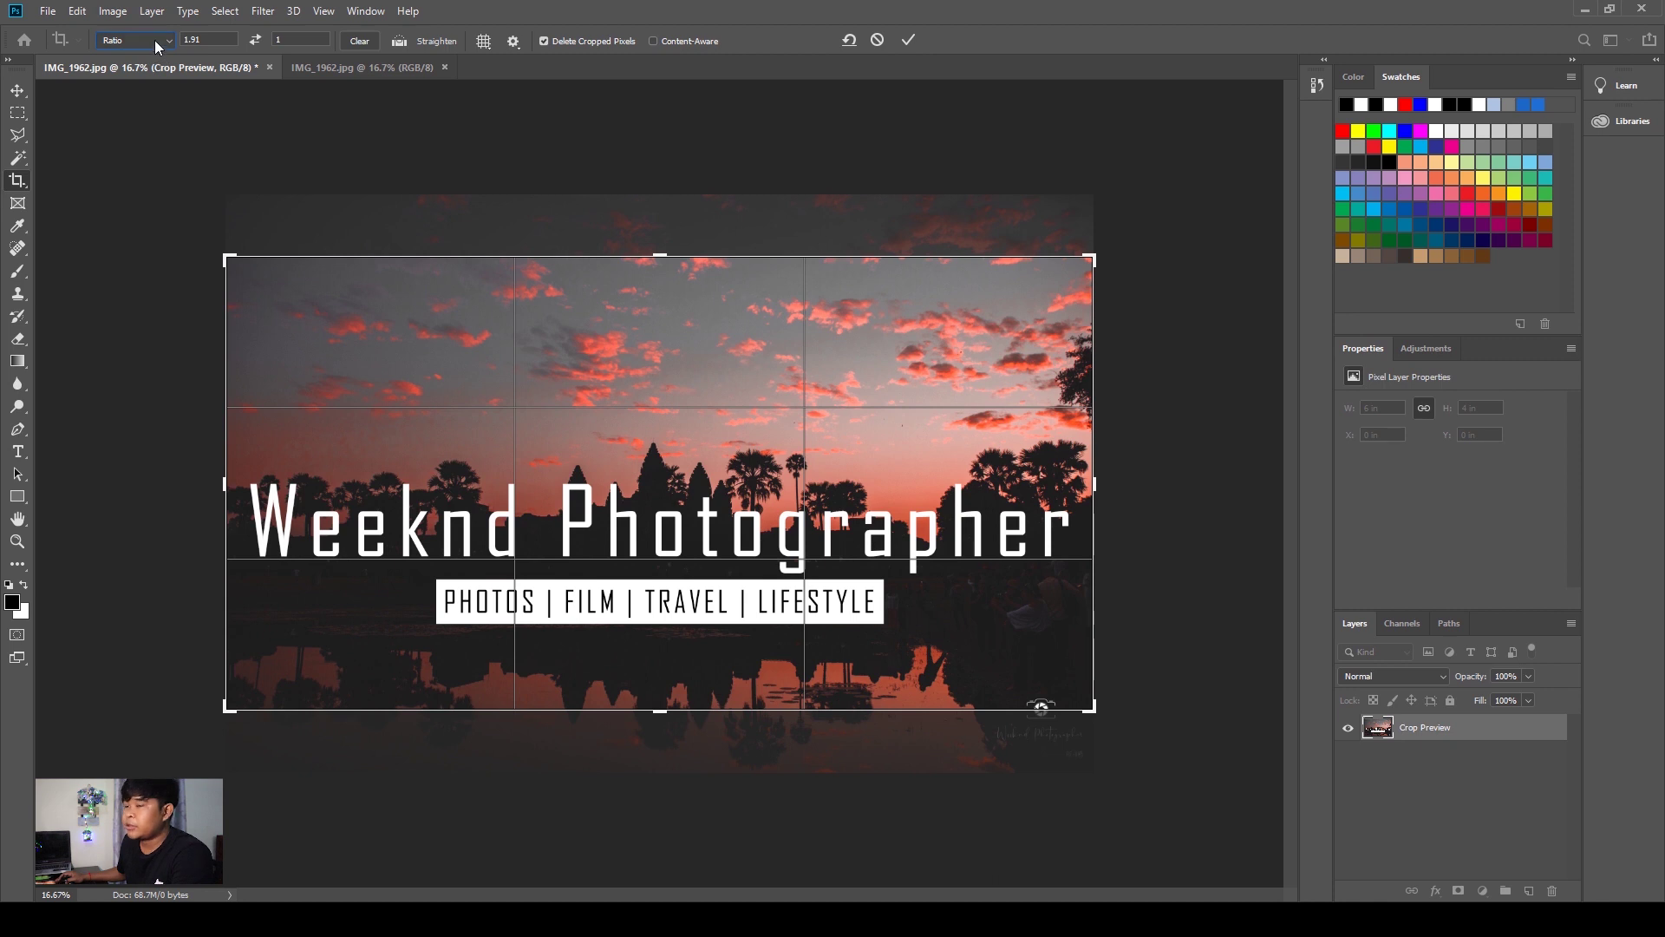
click(155, 39)
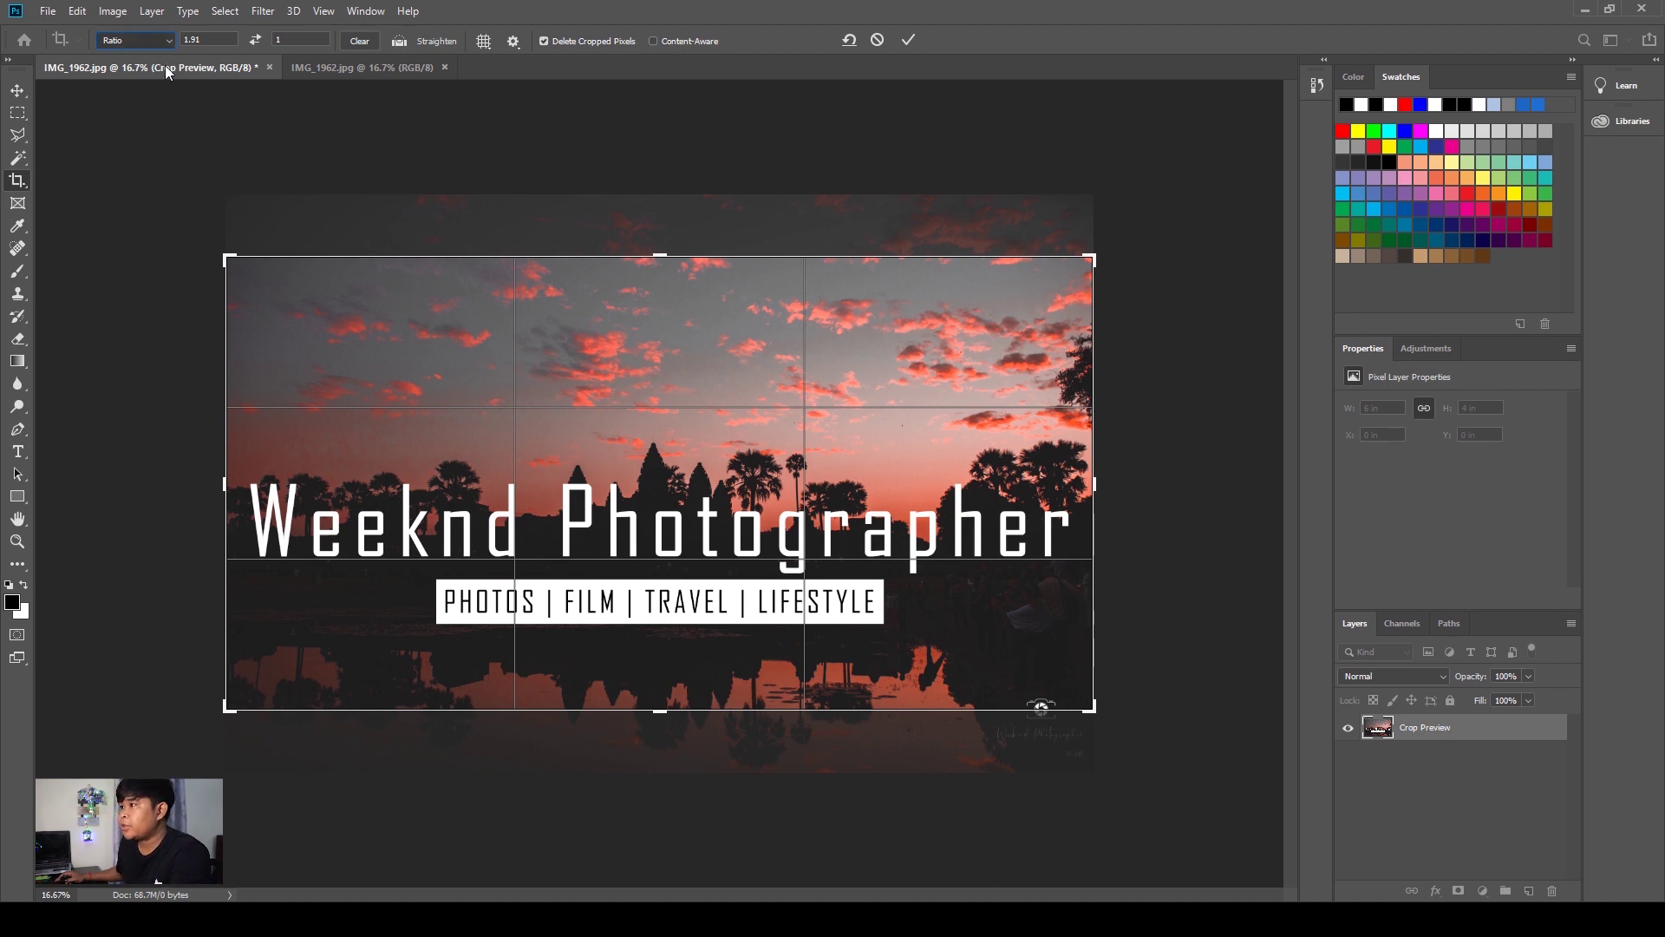
click(165, 65)
click(206, 40)
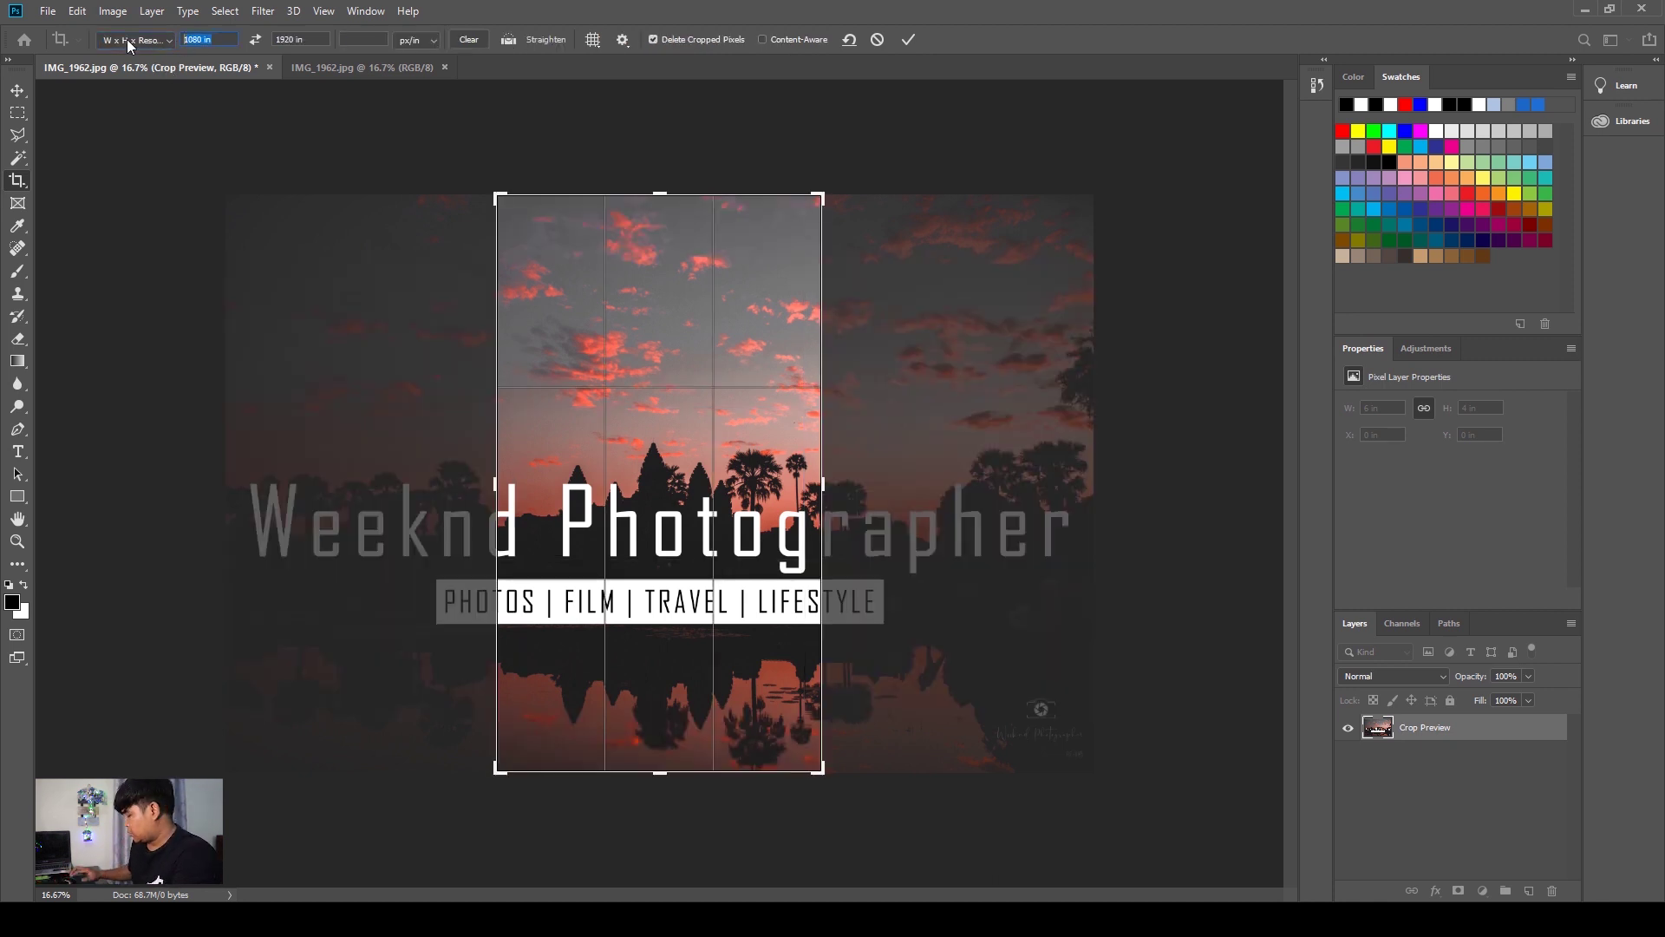
text(1920)
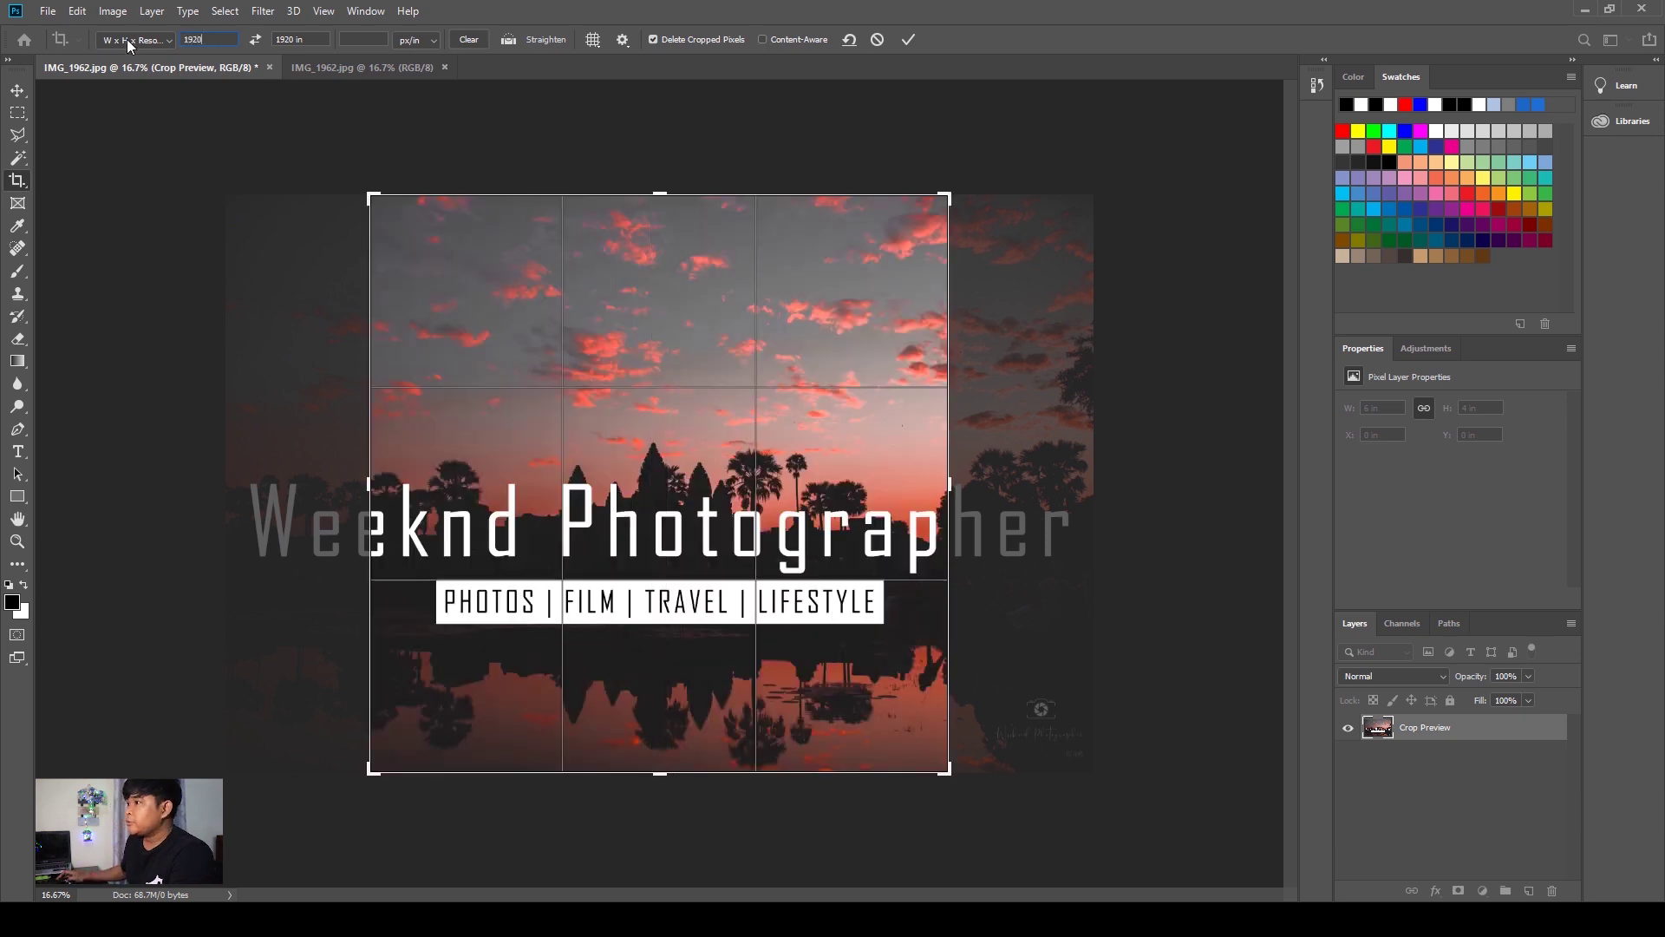
key(Tab)
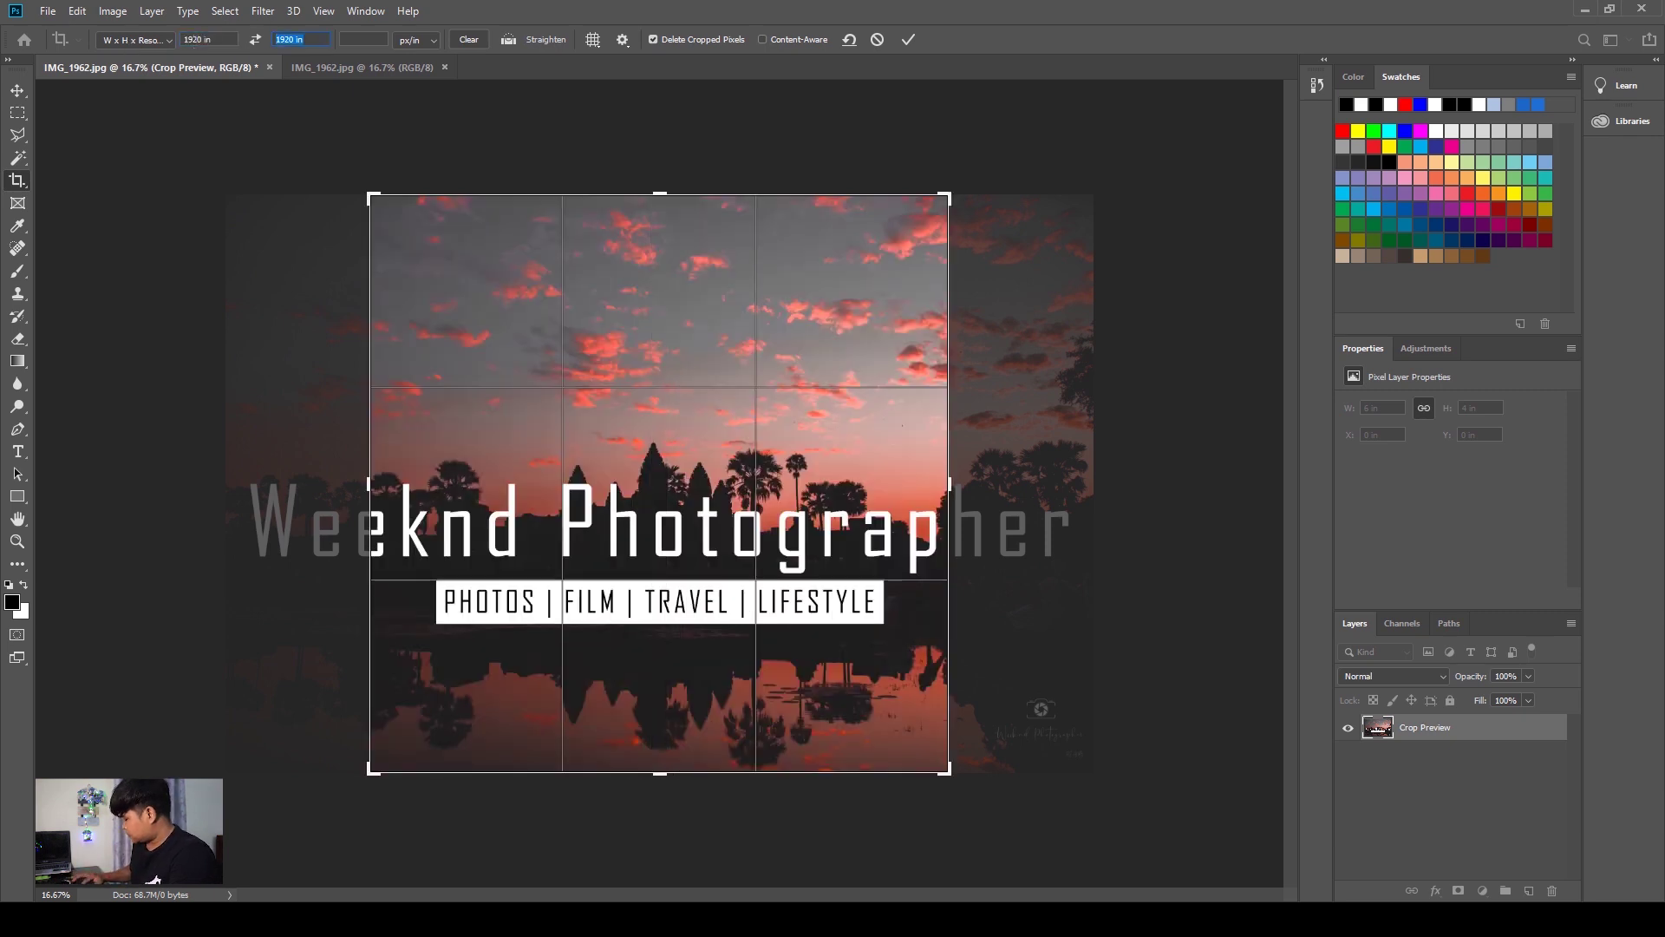
text(1080)
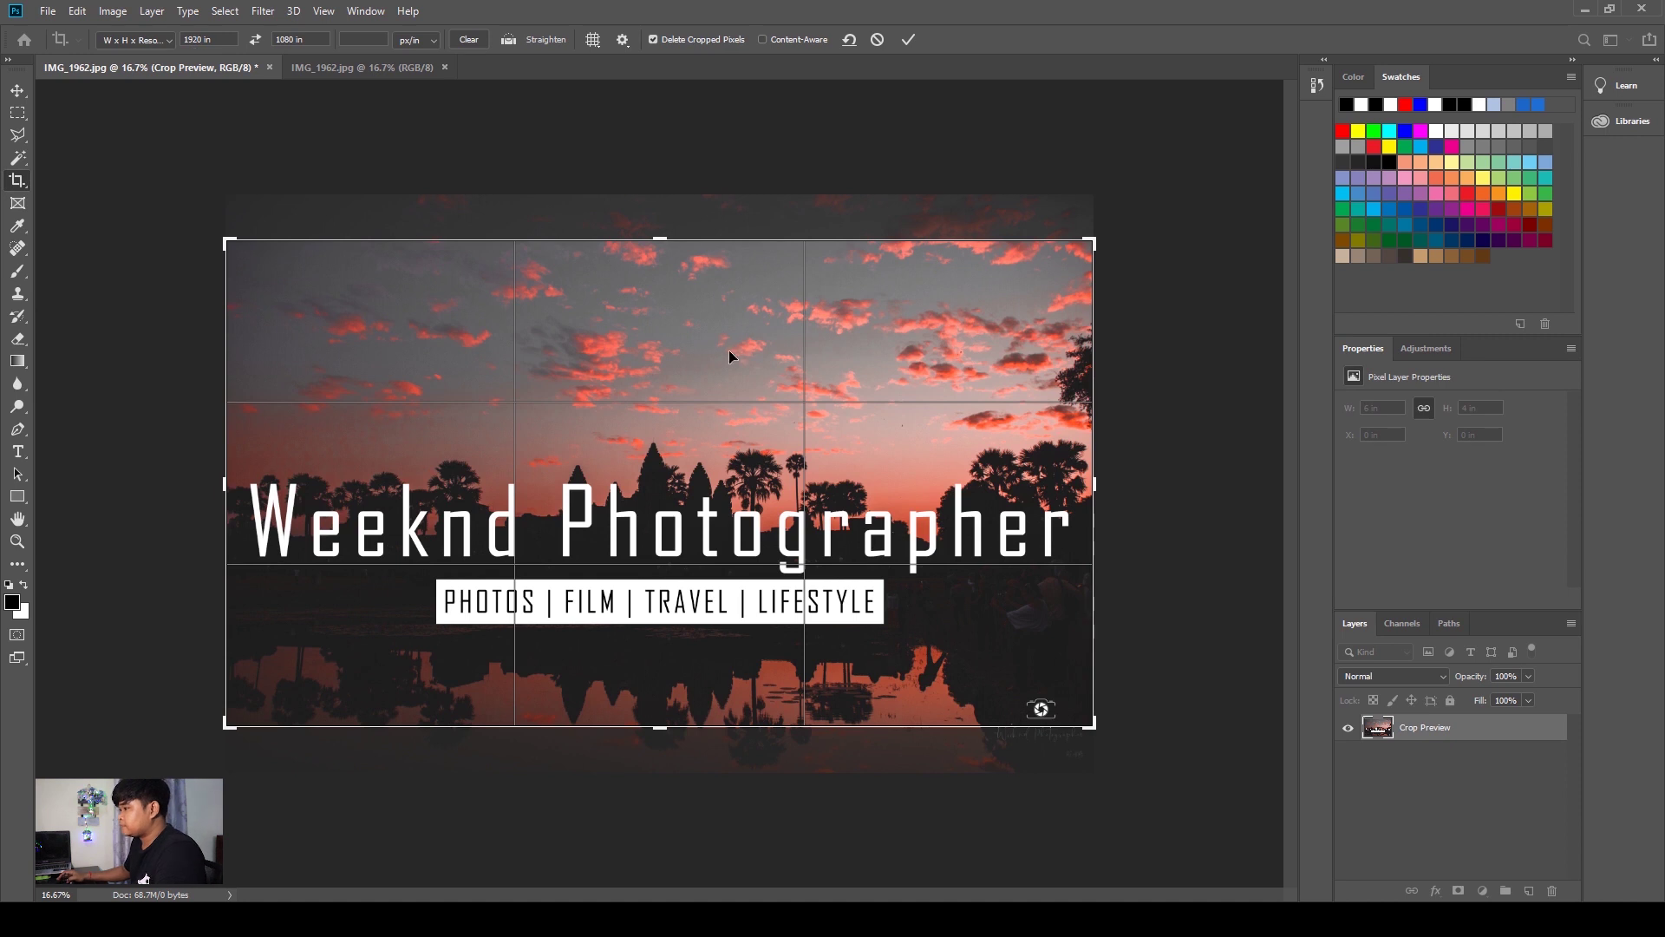
- Shift the photo up inside the crop frame to include the camera logo and signature, apply the crop, and return to the Move tool
drag(716, 339, 717, 305)
click(908, 39)
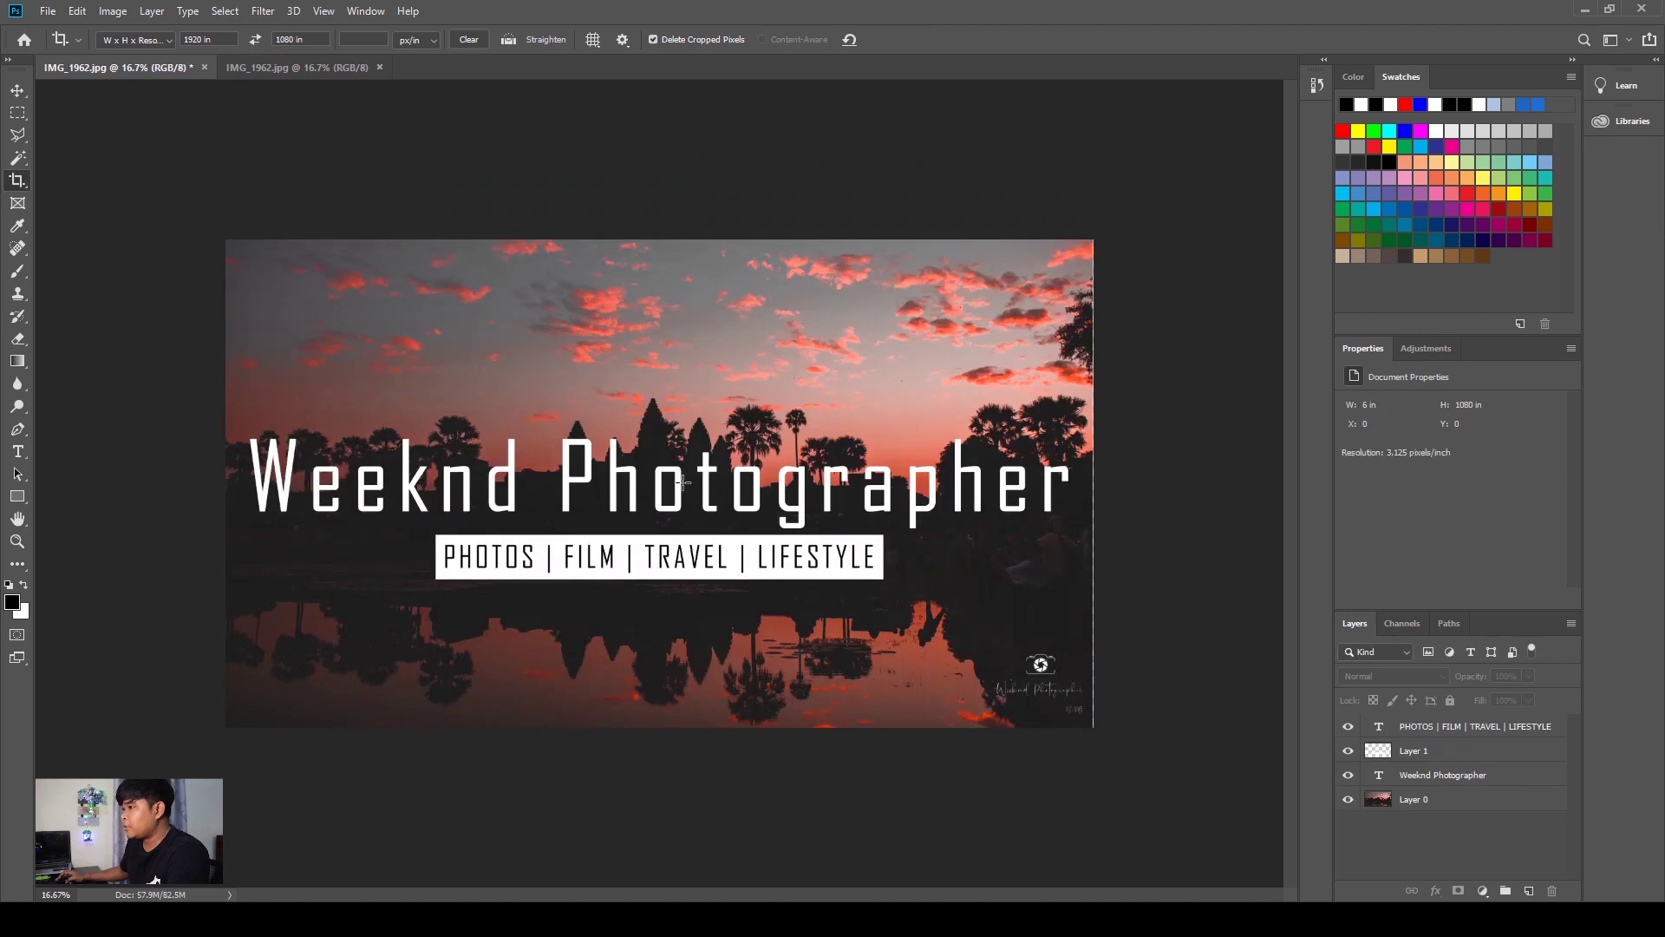
click(22, 92)
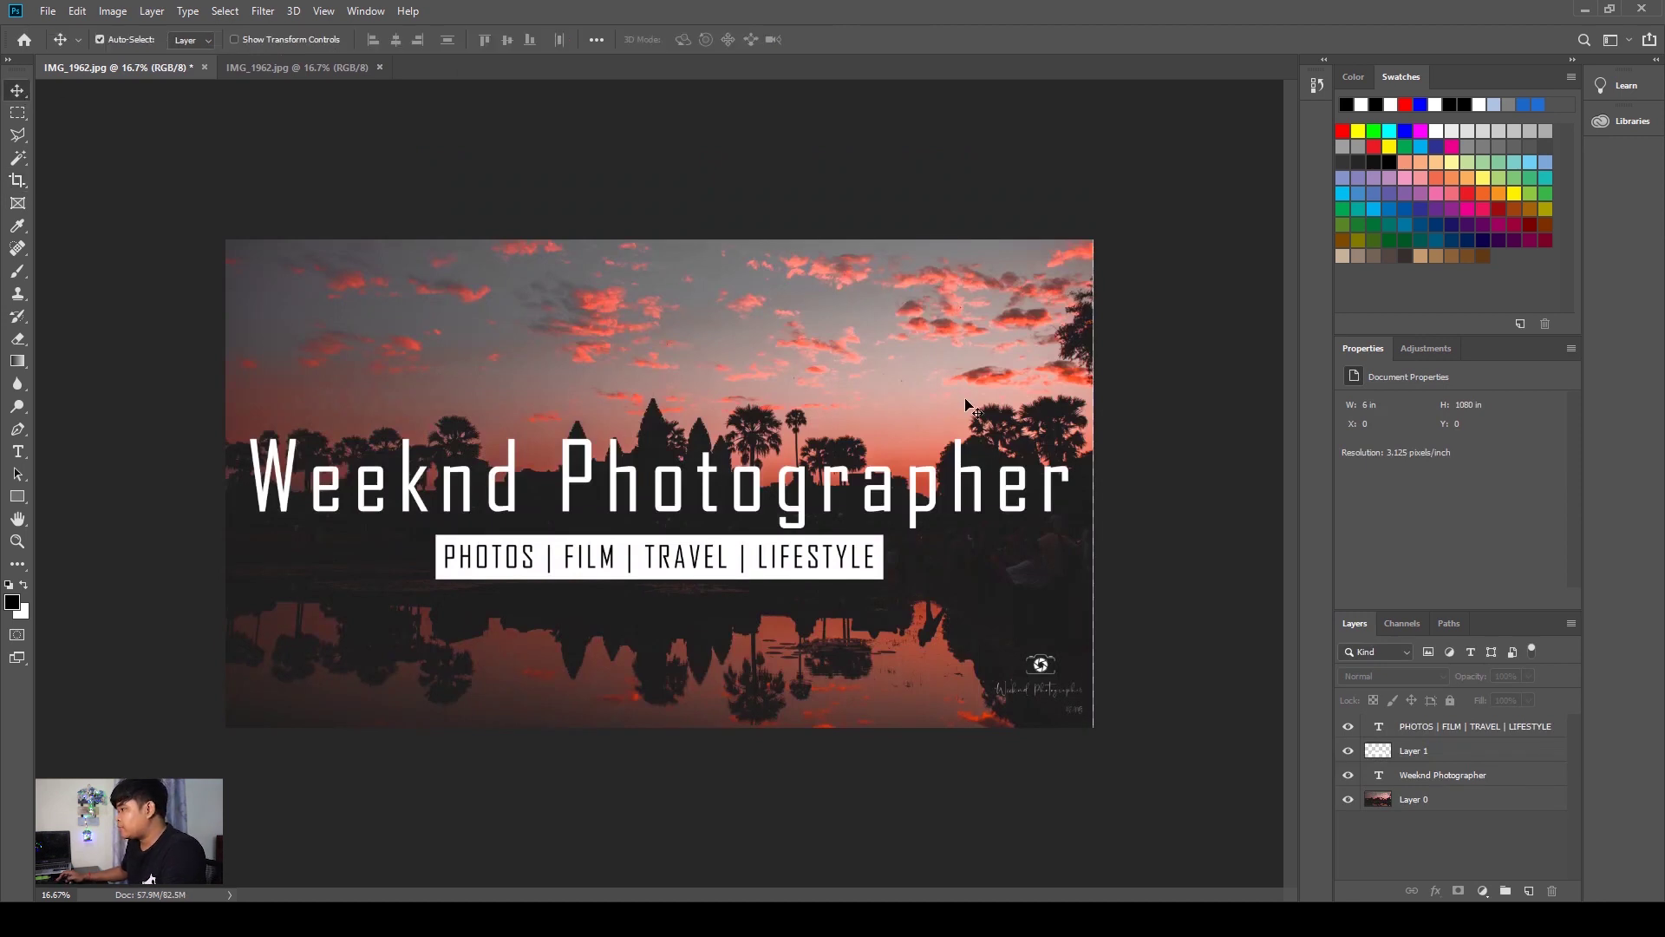